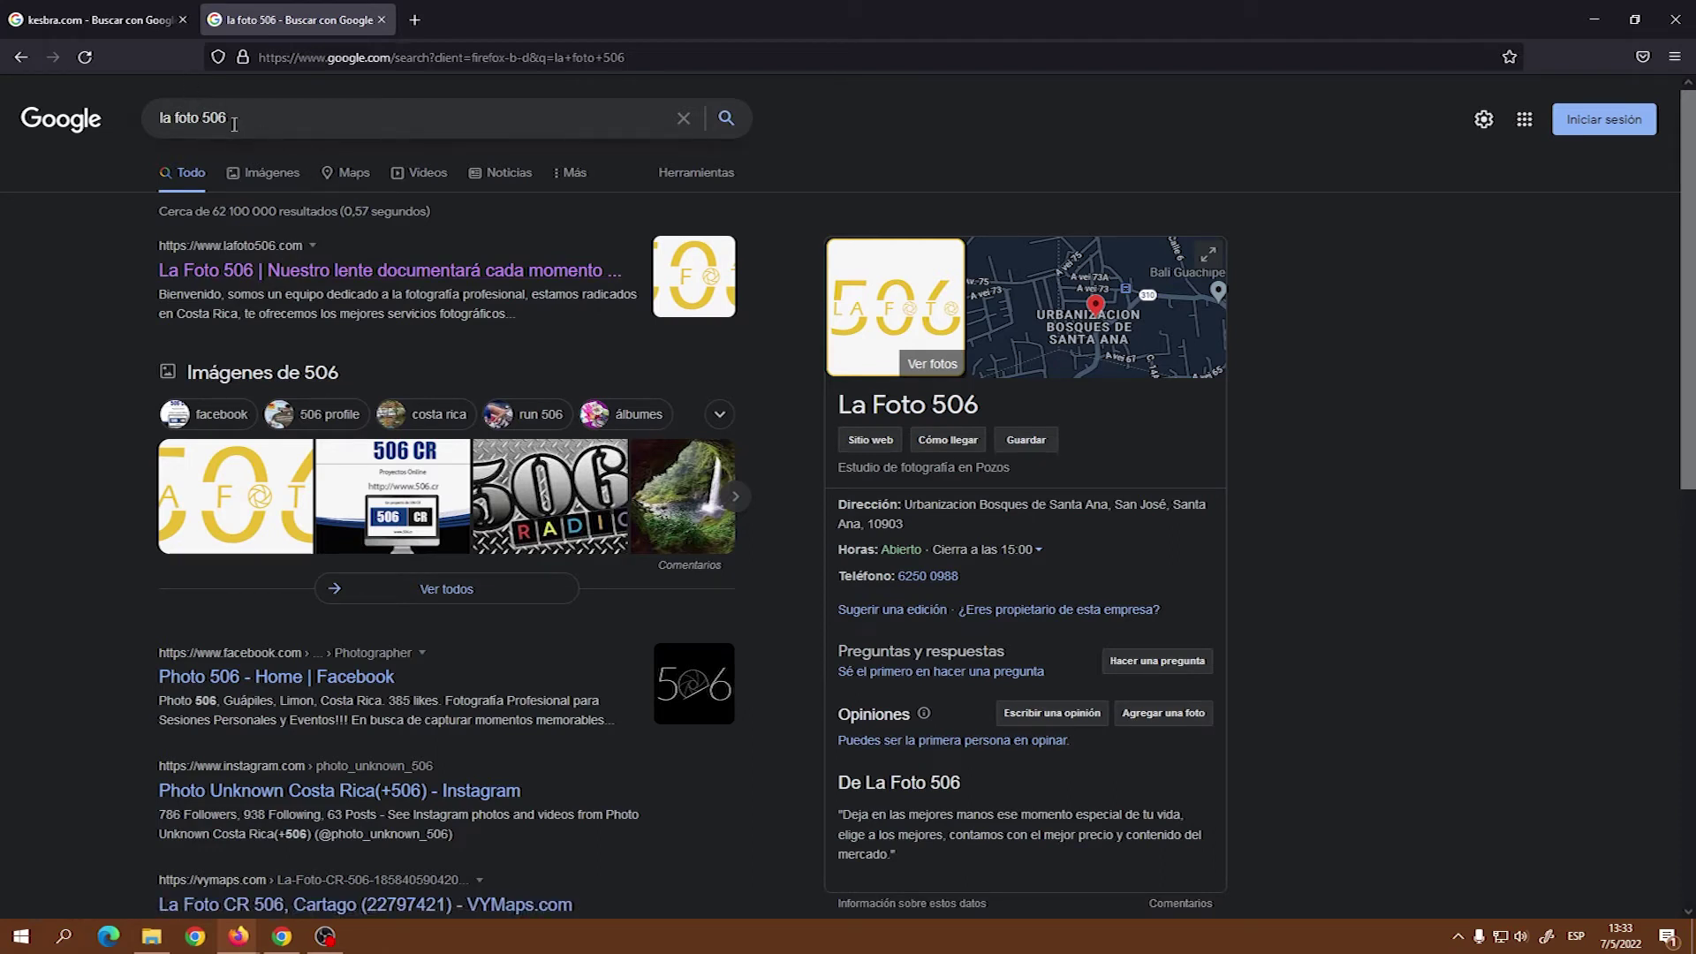
# Check the kesbra.com search results, then minimize Firefox to bring up Chrome's Adobe Portfolio sites page.
pyautogui.click(125, 19)
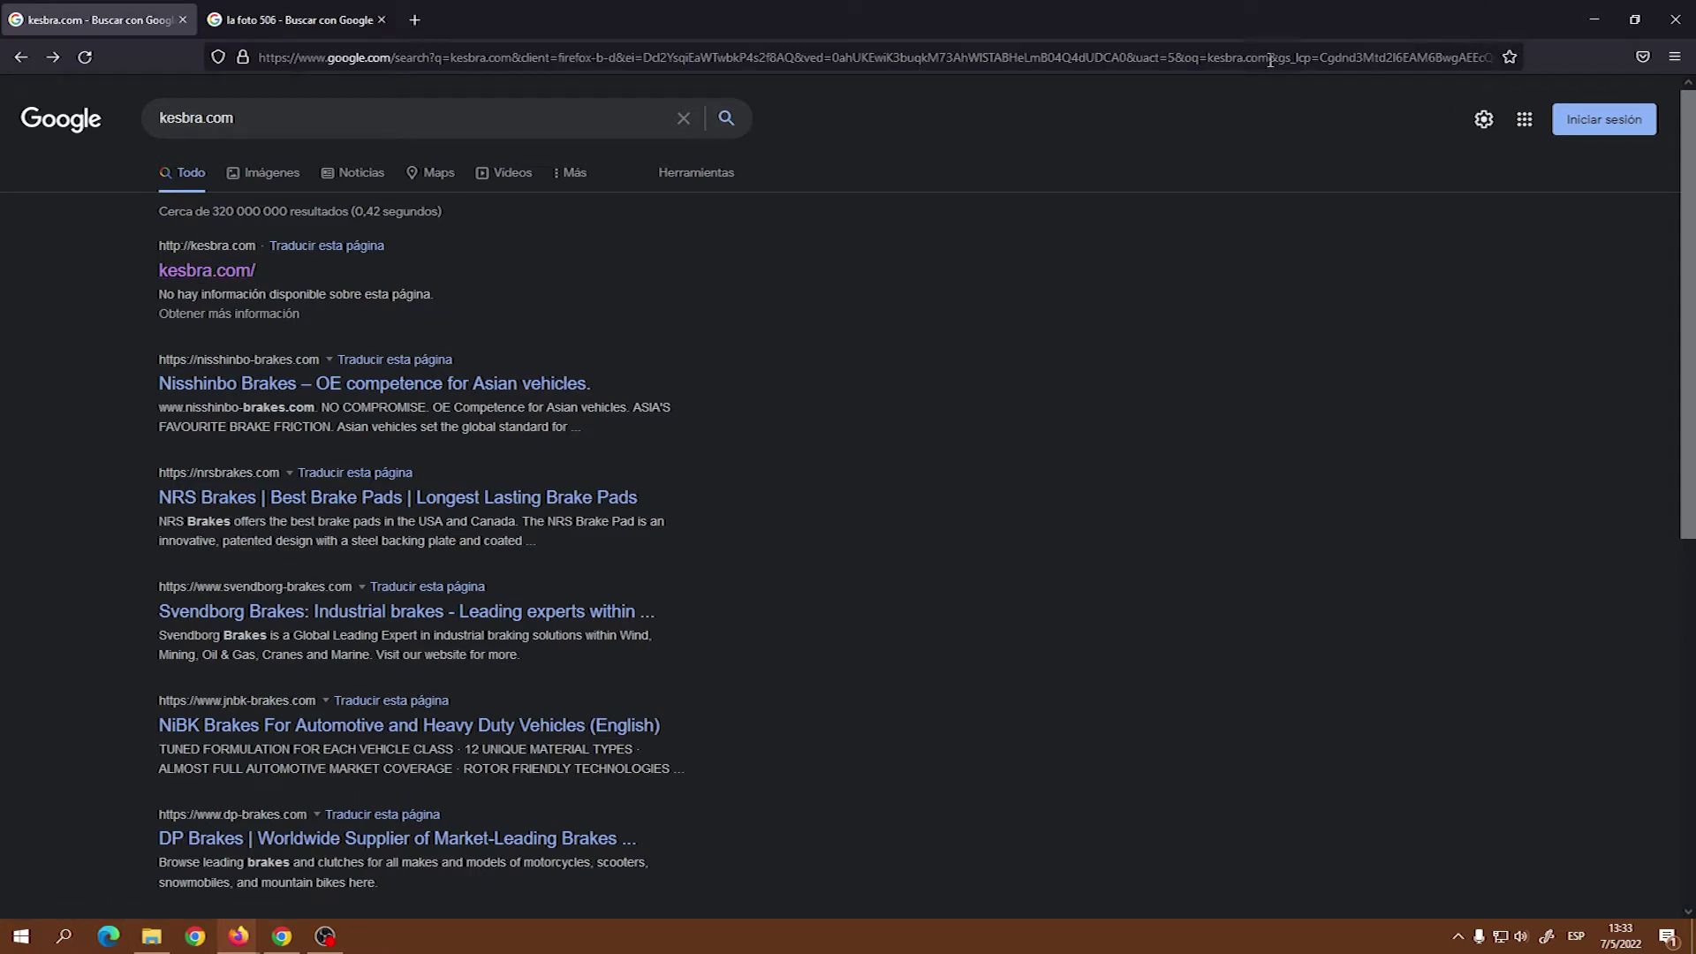
pyautogui.click(1594, 19)
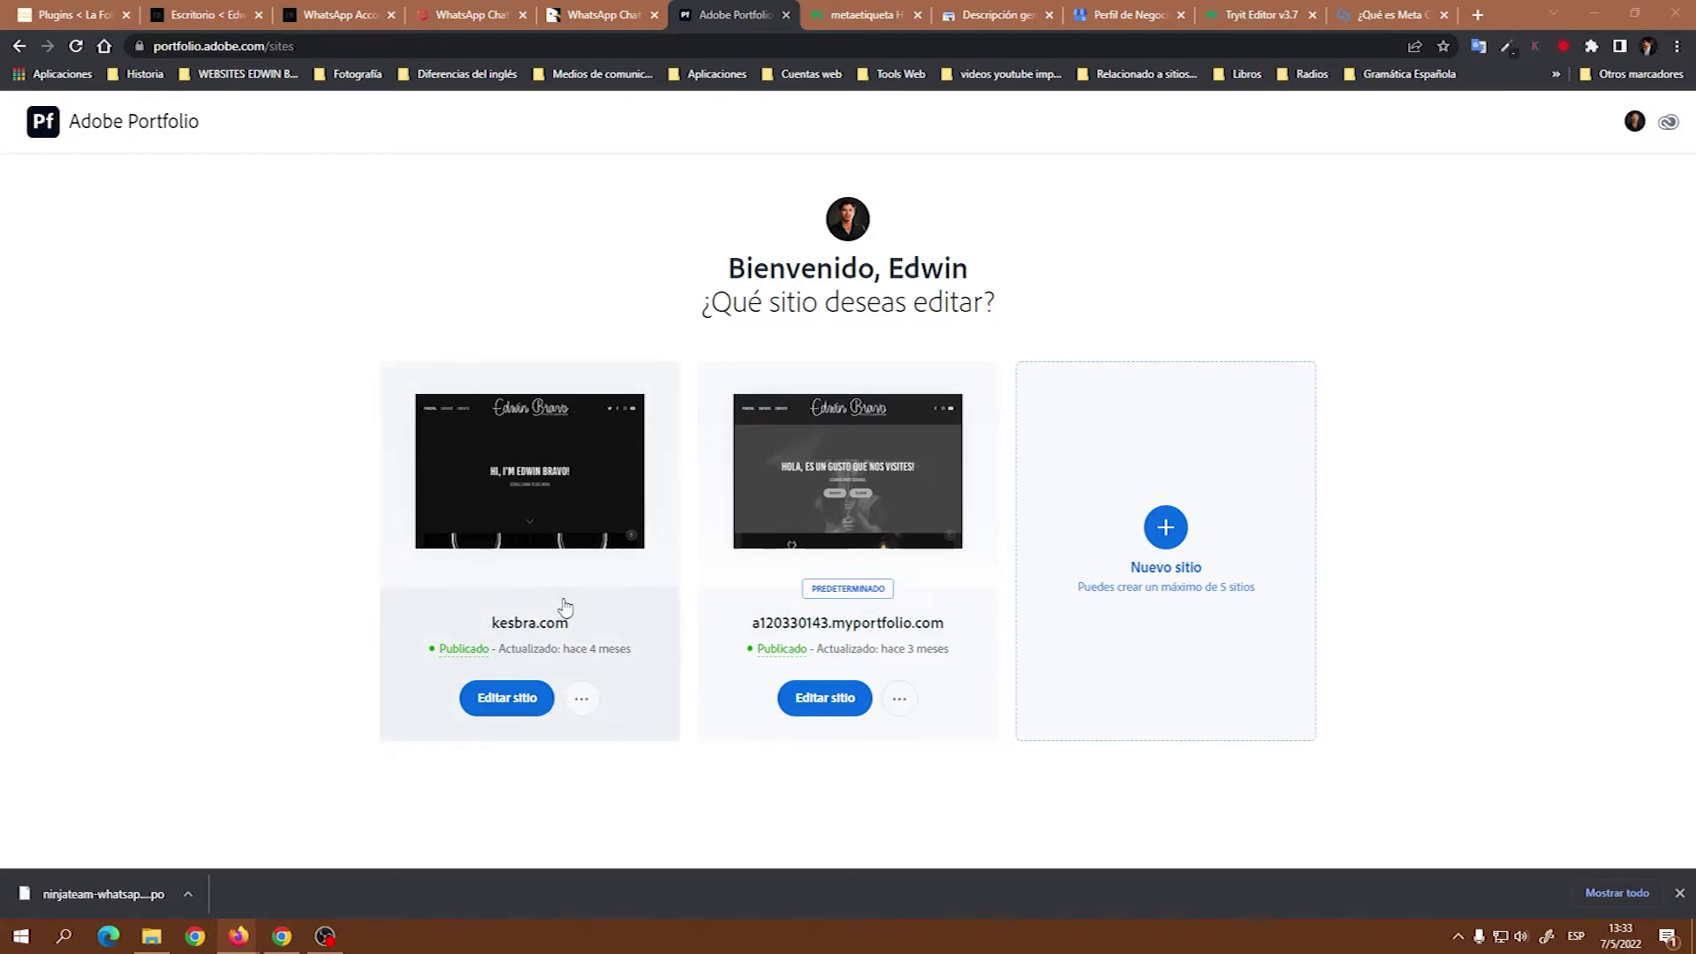
# Open the kesbra.com site in the editor and go to Ajustes > Search Optimization.
pyautogui.click(534, 623)
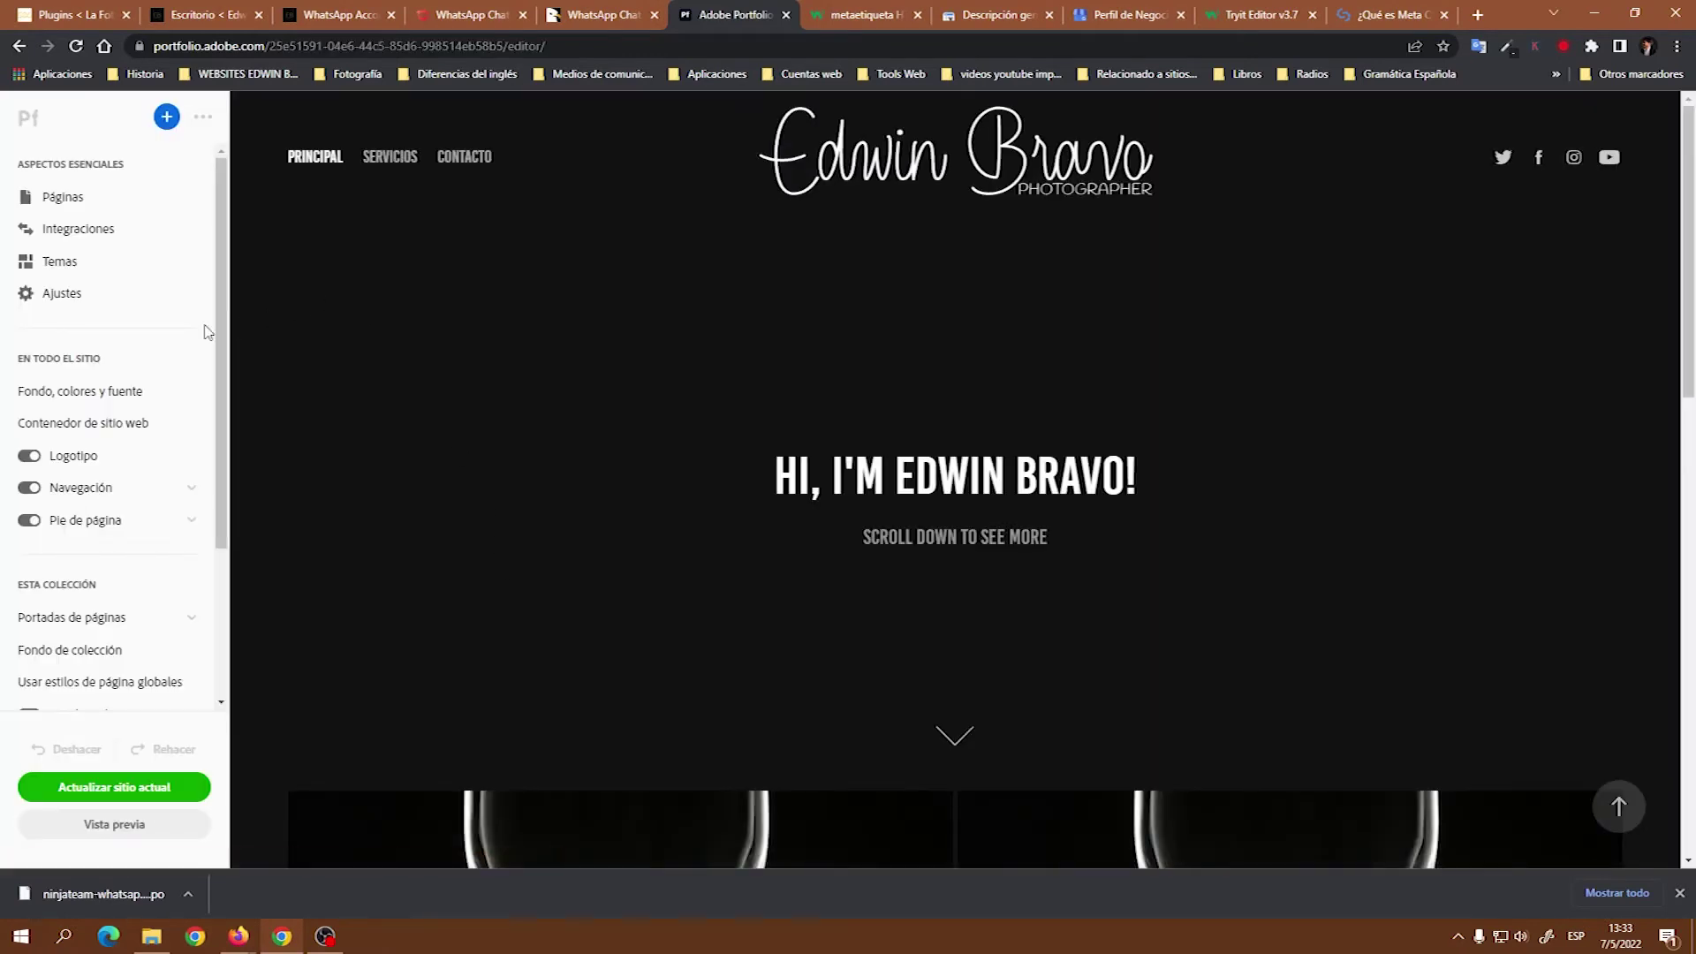
pyautogui.click(62, 294)
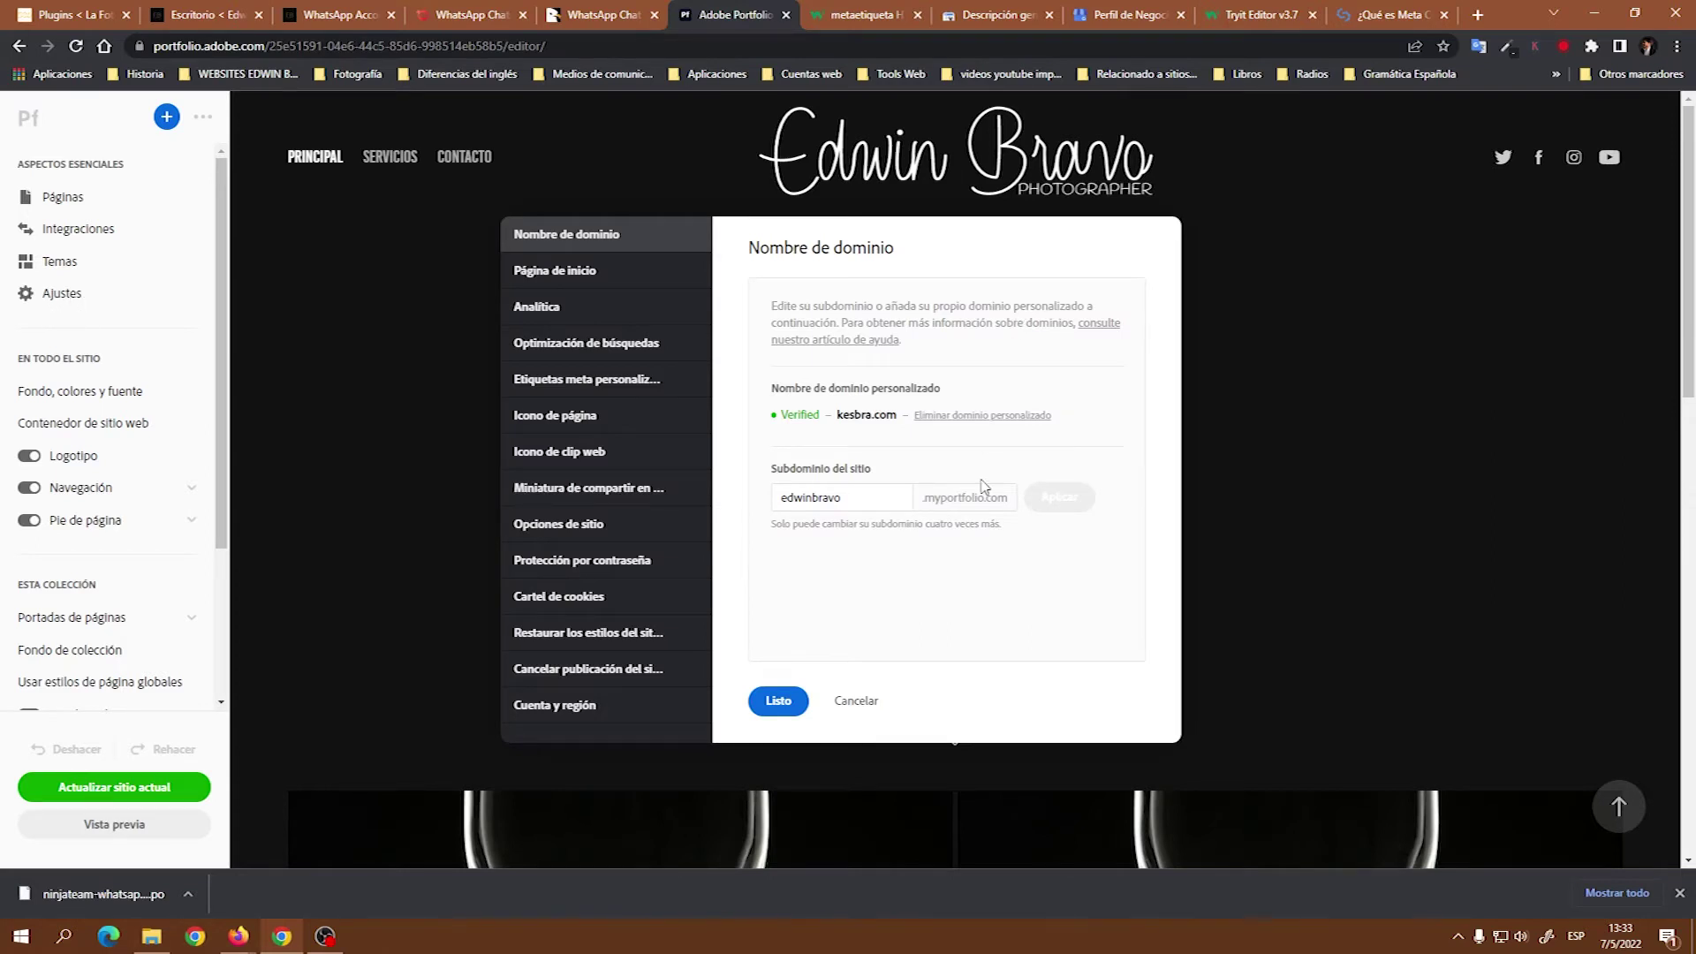
pyautogui.click(633, 353)
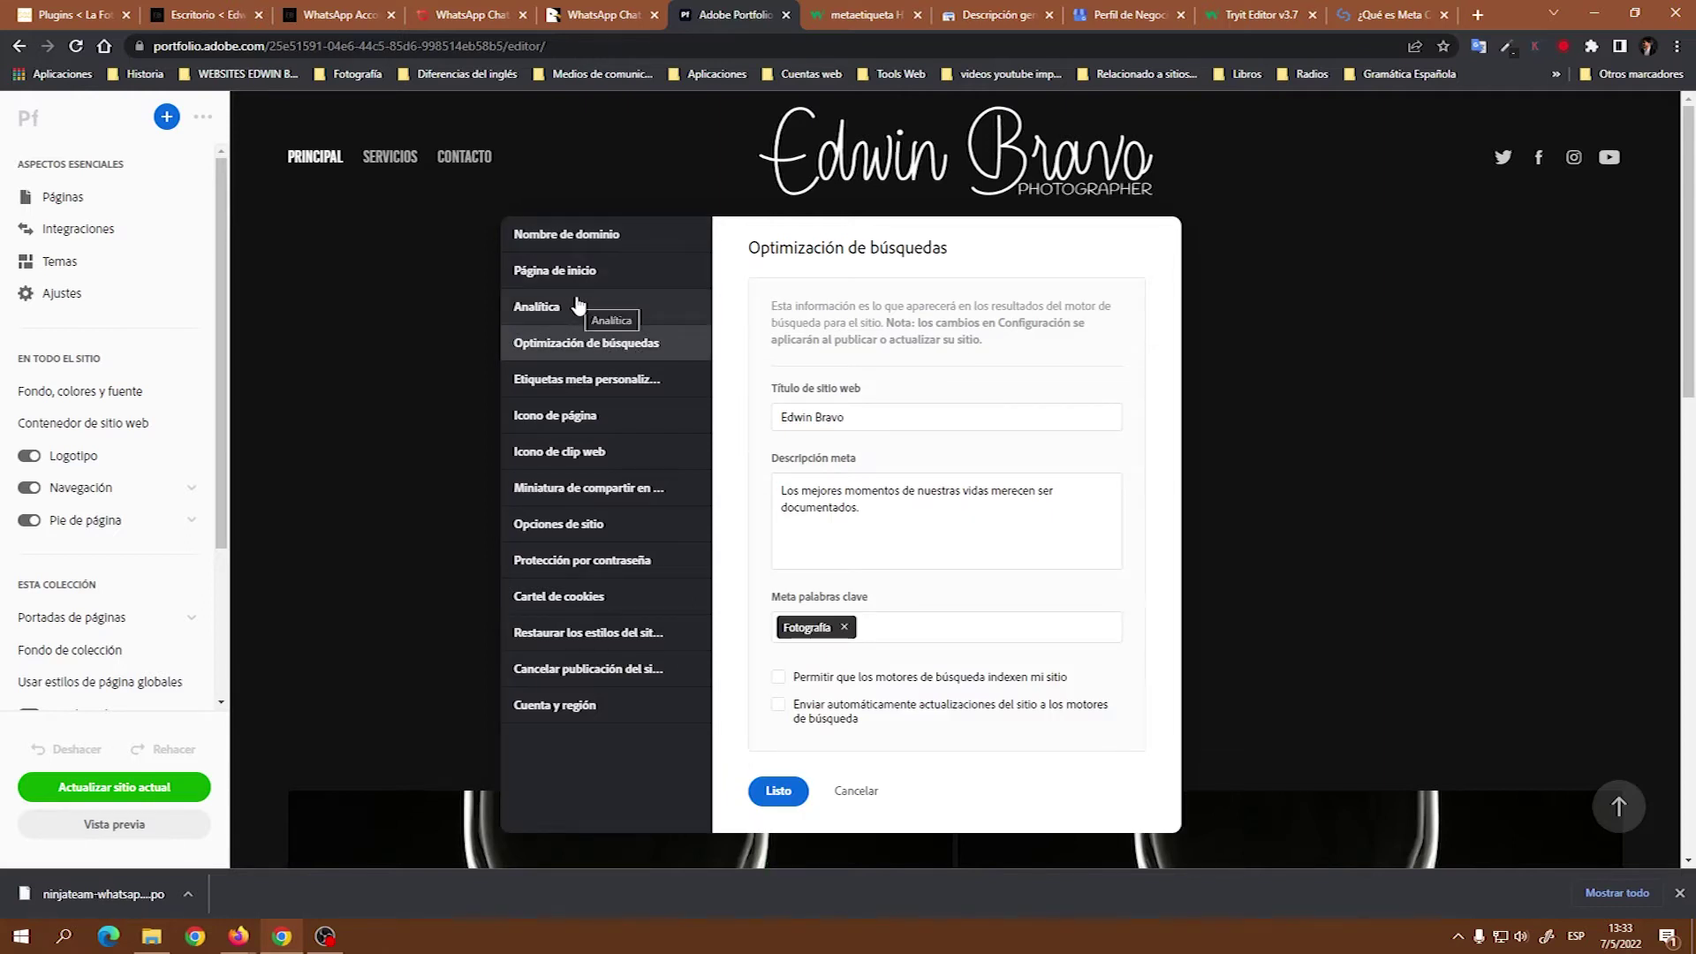
# Open the Etiquetas meta personalizadas box for kesbra.com and switch to the W3Schools meta tag reference.
pyautogui.click(575, 382)
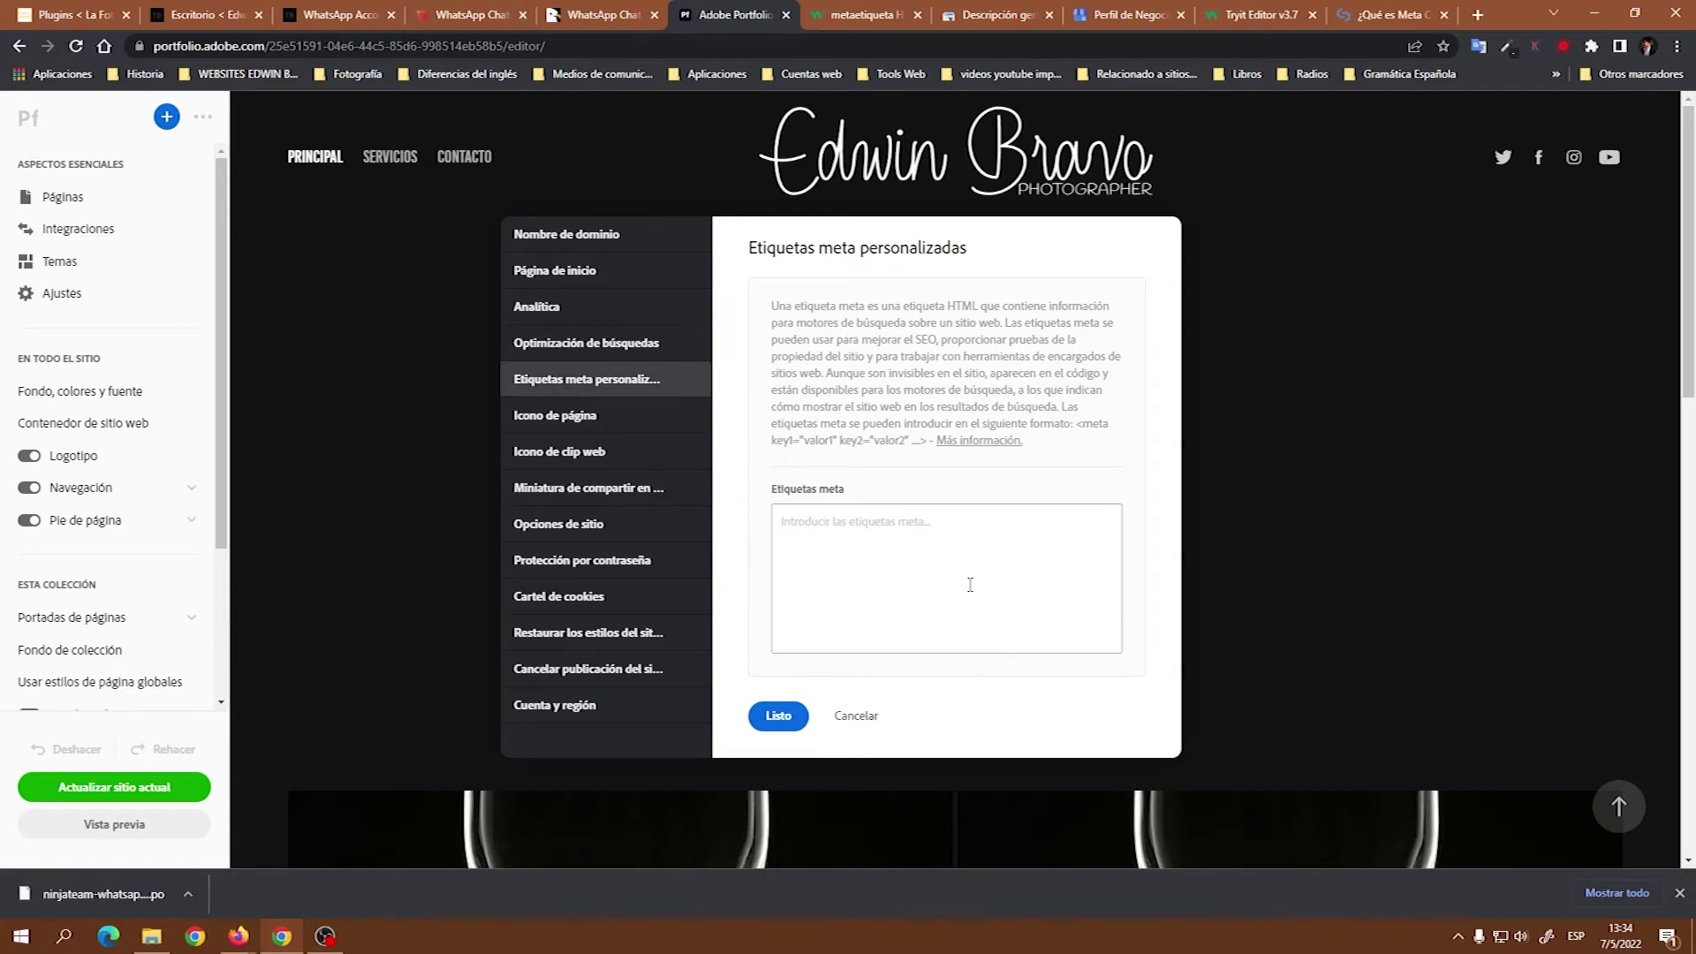
pyautogui.click(975, 554)
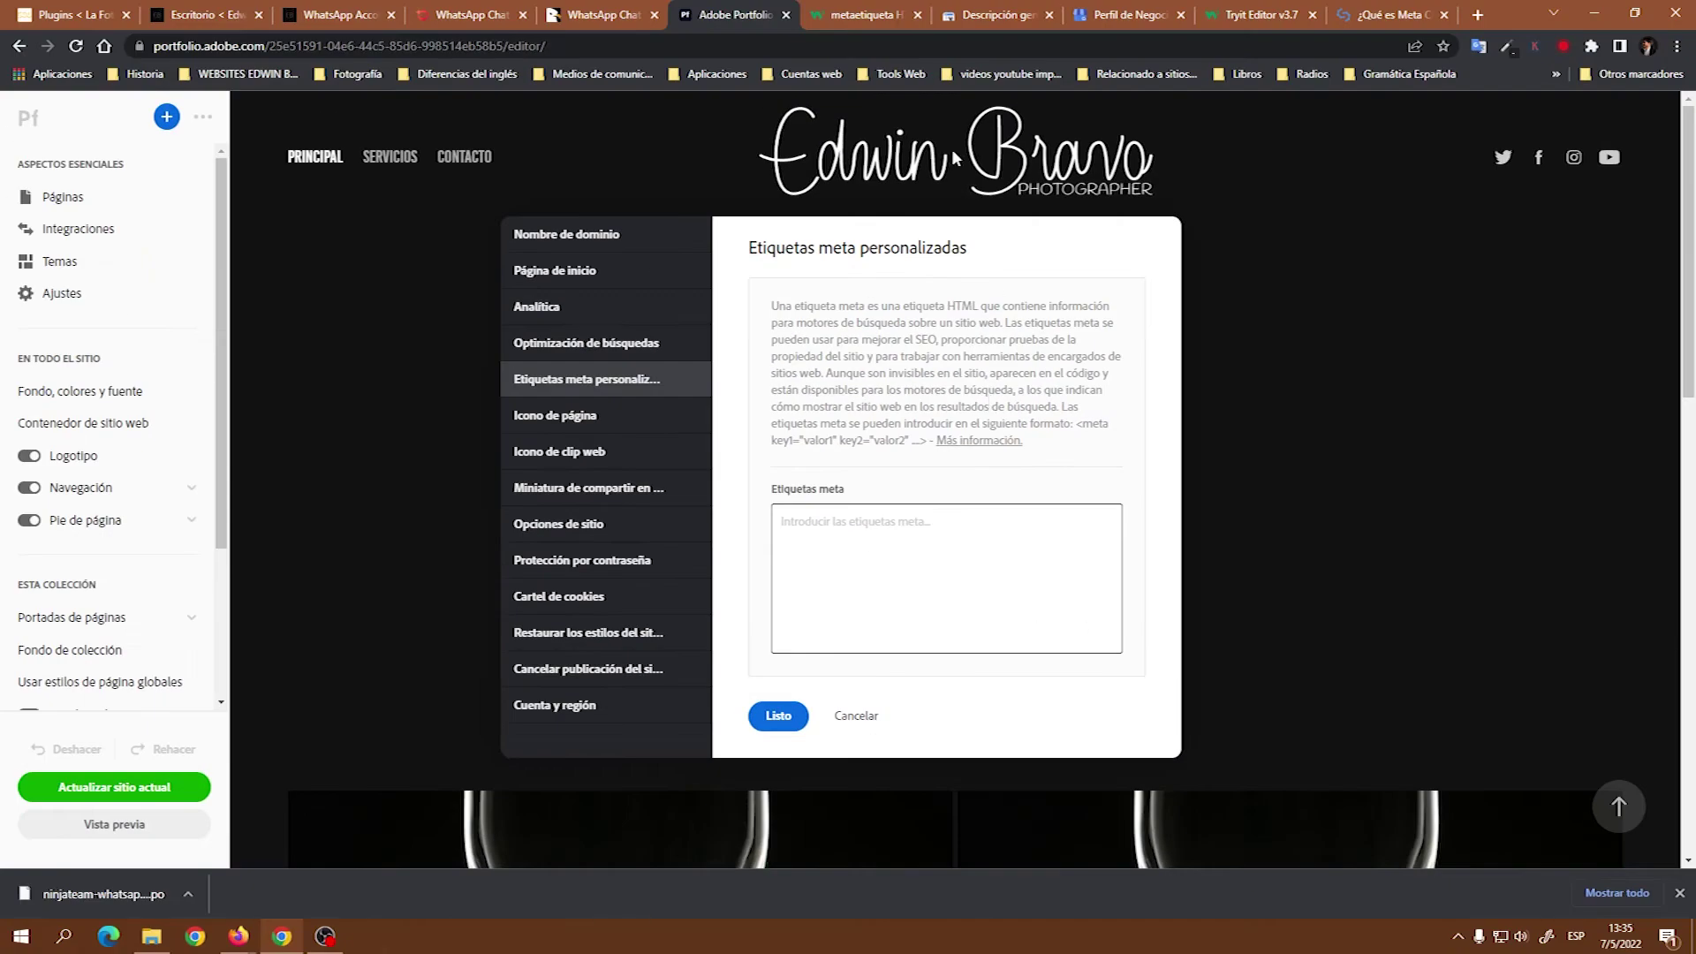
pyautogui.click(866, 19)
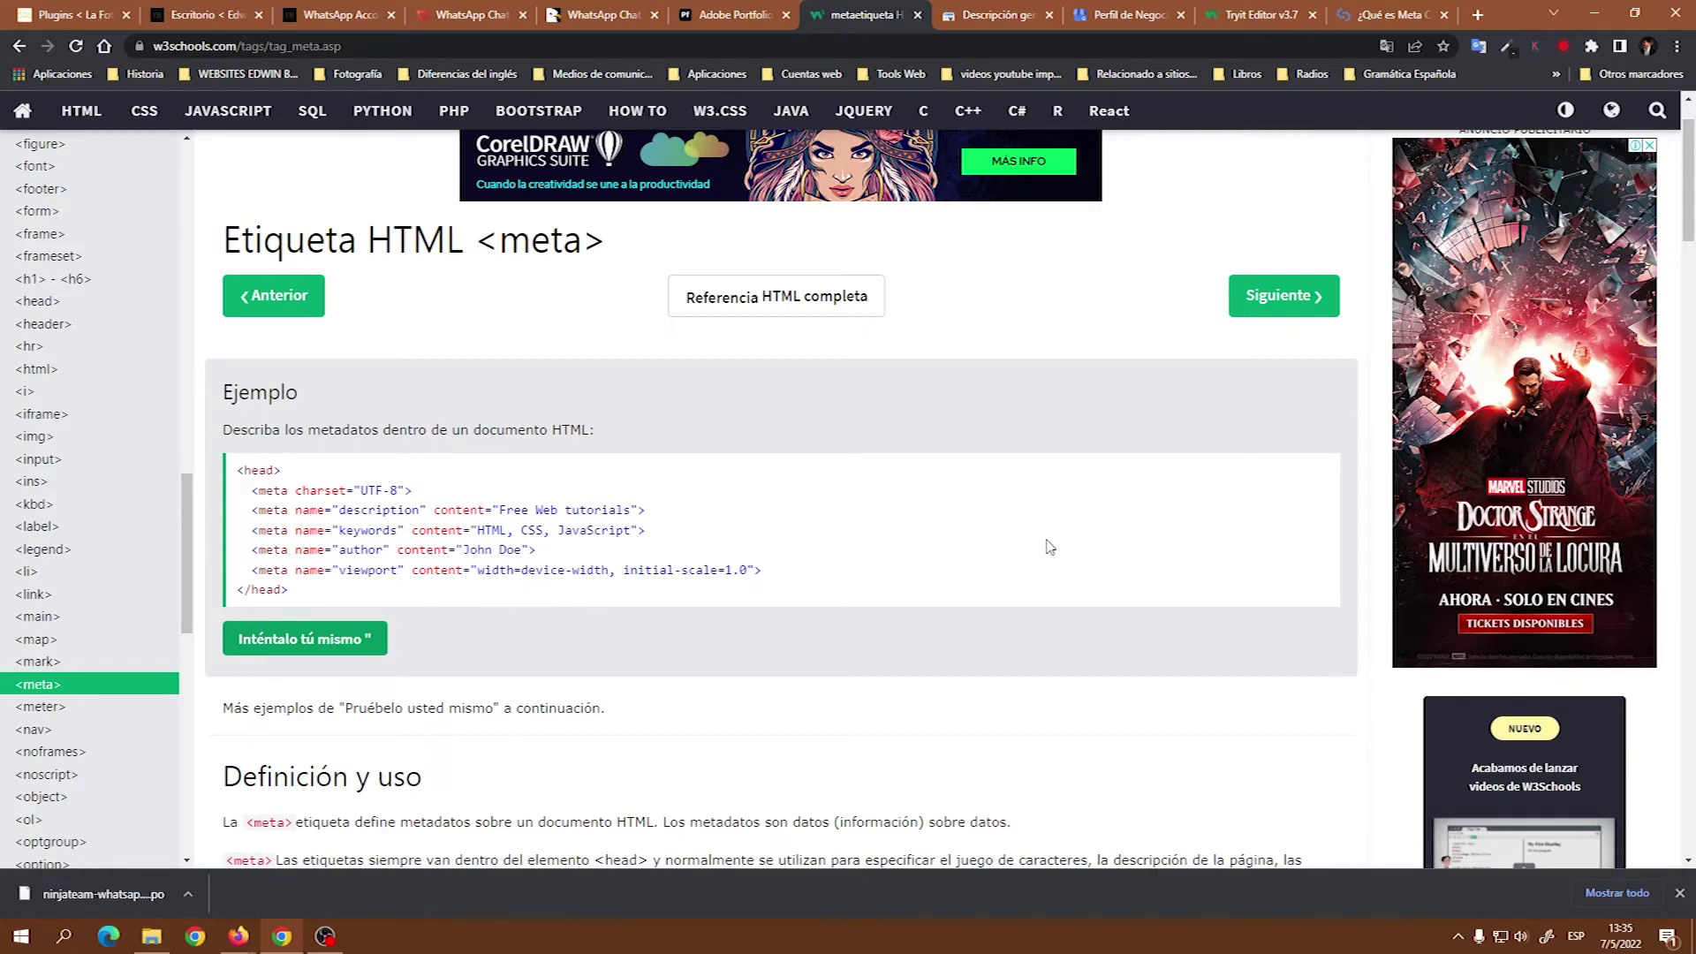
# Select and copy the whole W3Schools example <head> block with its charset, keywords and viewport meta lines.
pyautogui.click(790, 10)
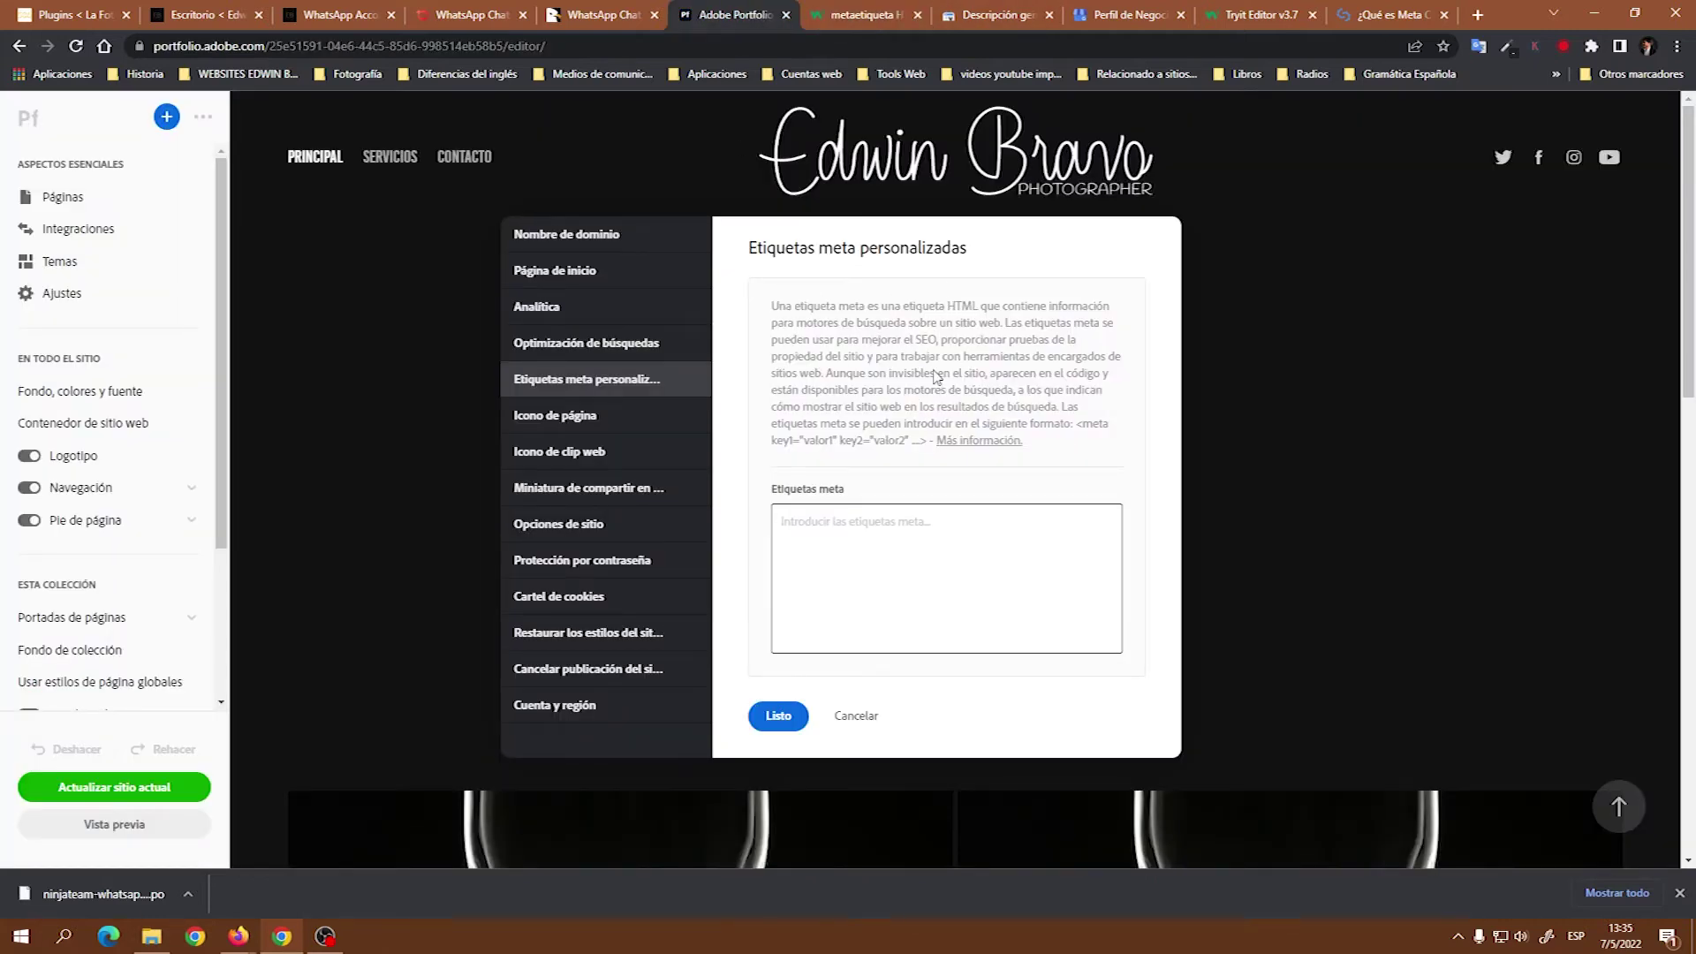
pyautogui.click(865, 14)
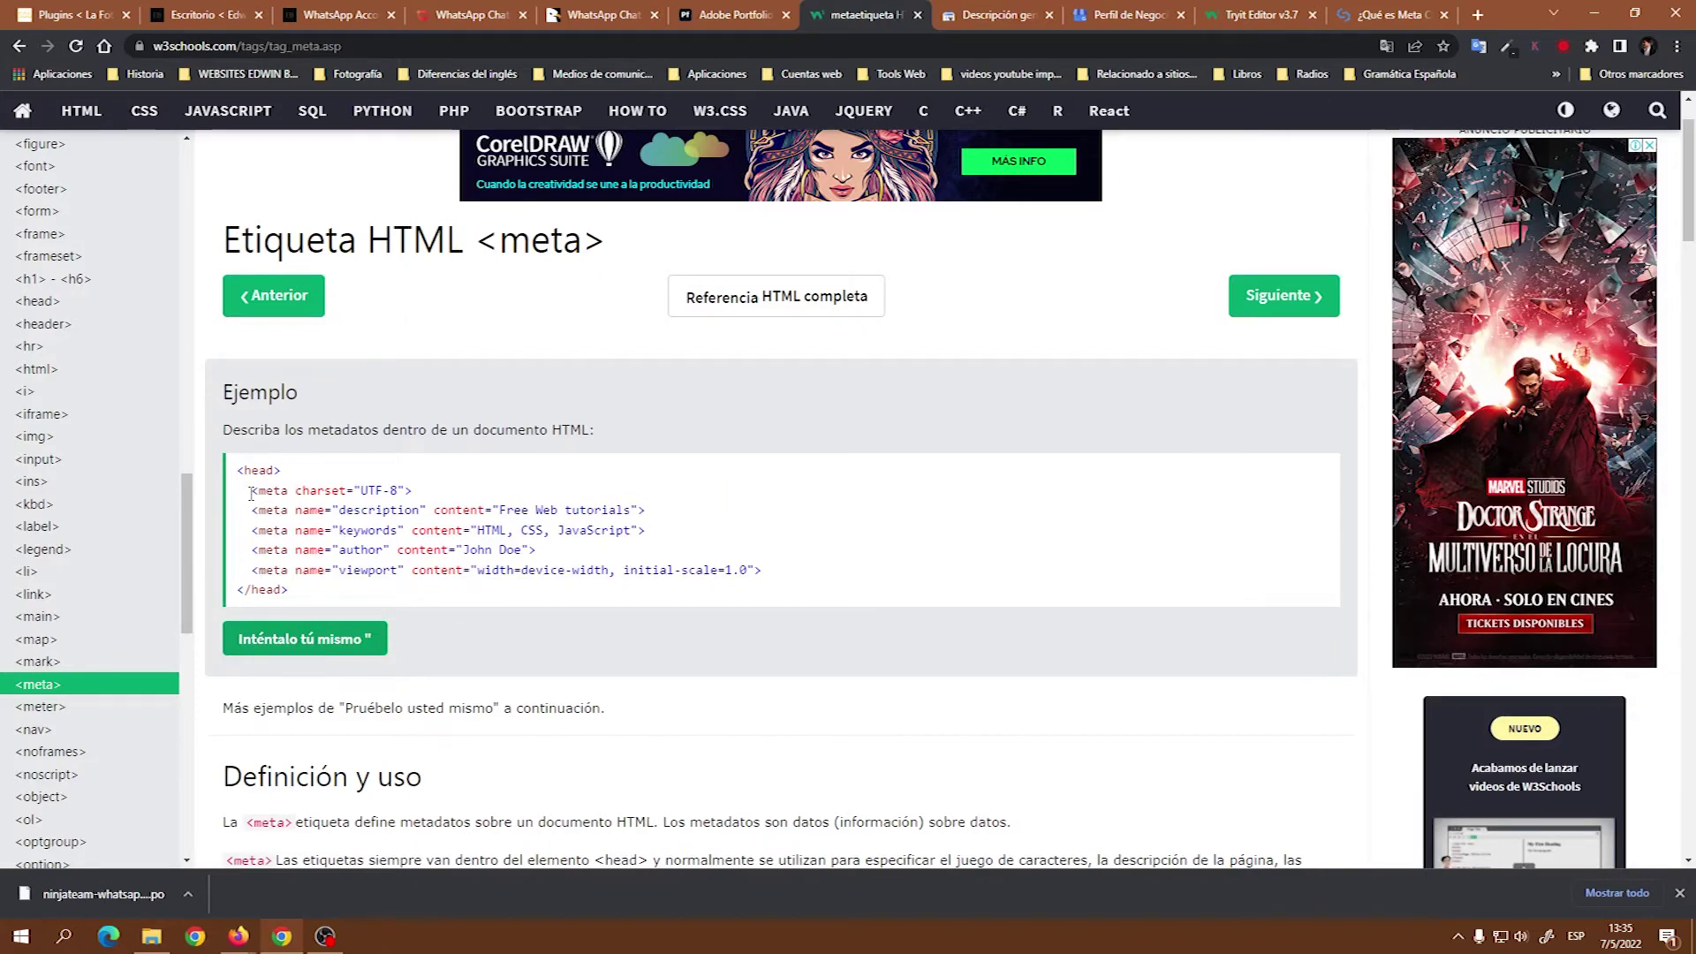
pyautogui.moveTo(253, 491); pyautogui.dragTo(412, 492)
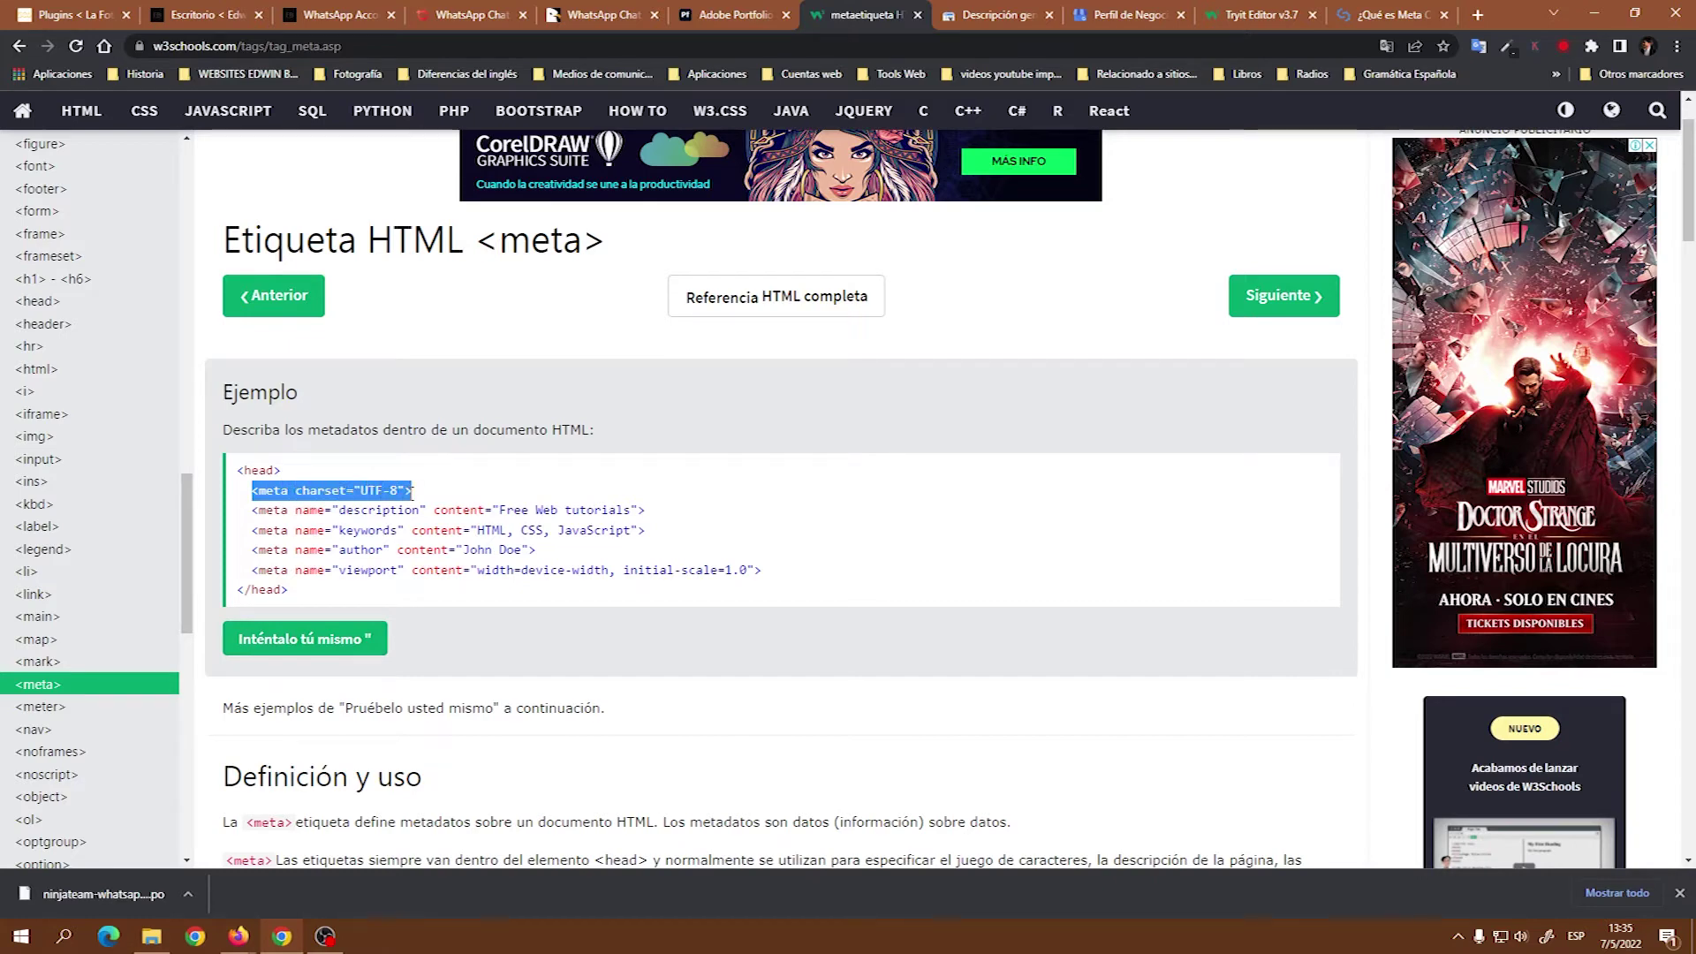
pyautogui.click(424, 495)
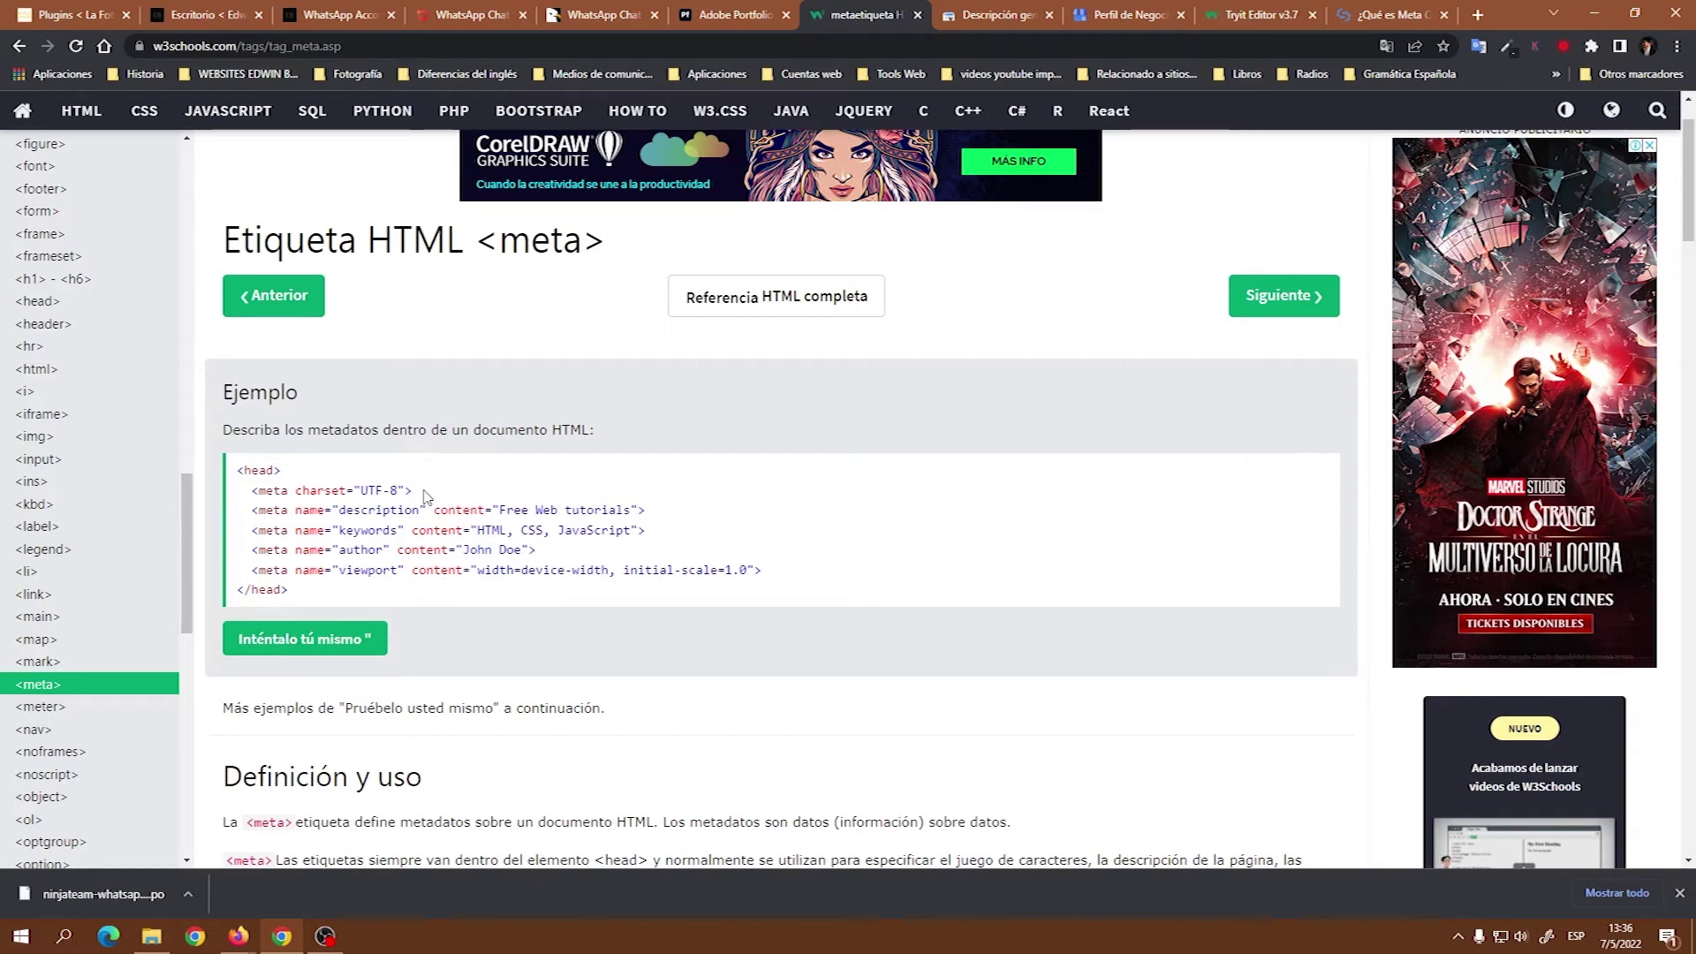
pyautogui.scroll(-1, 935, 611)
pyautogui.scroll(-5, 935, 610)
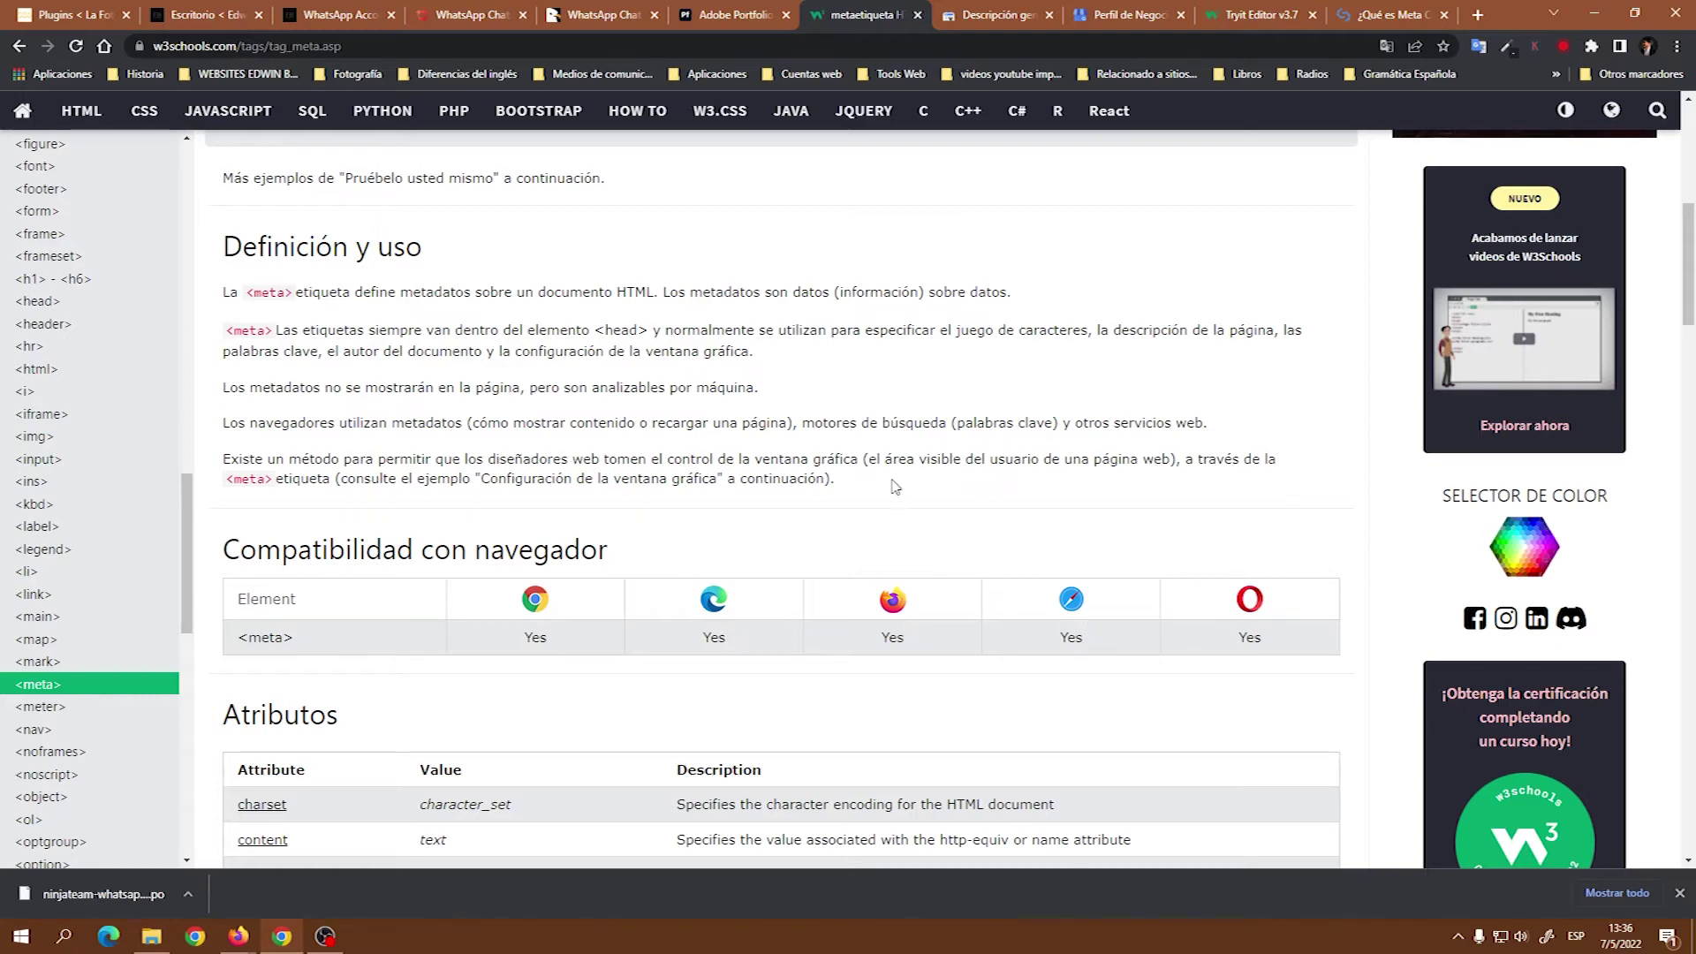
pyautogui.scroll(6, 892, 484)
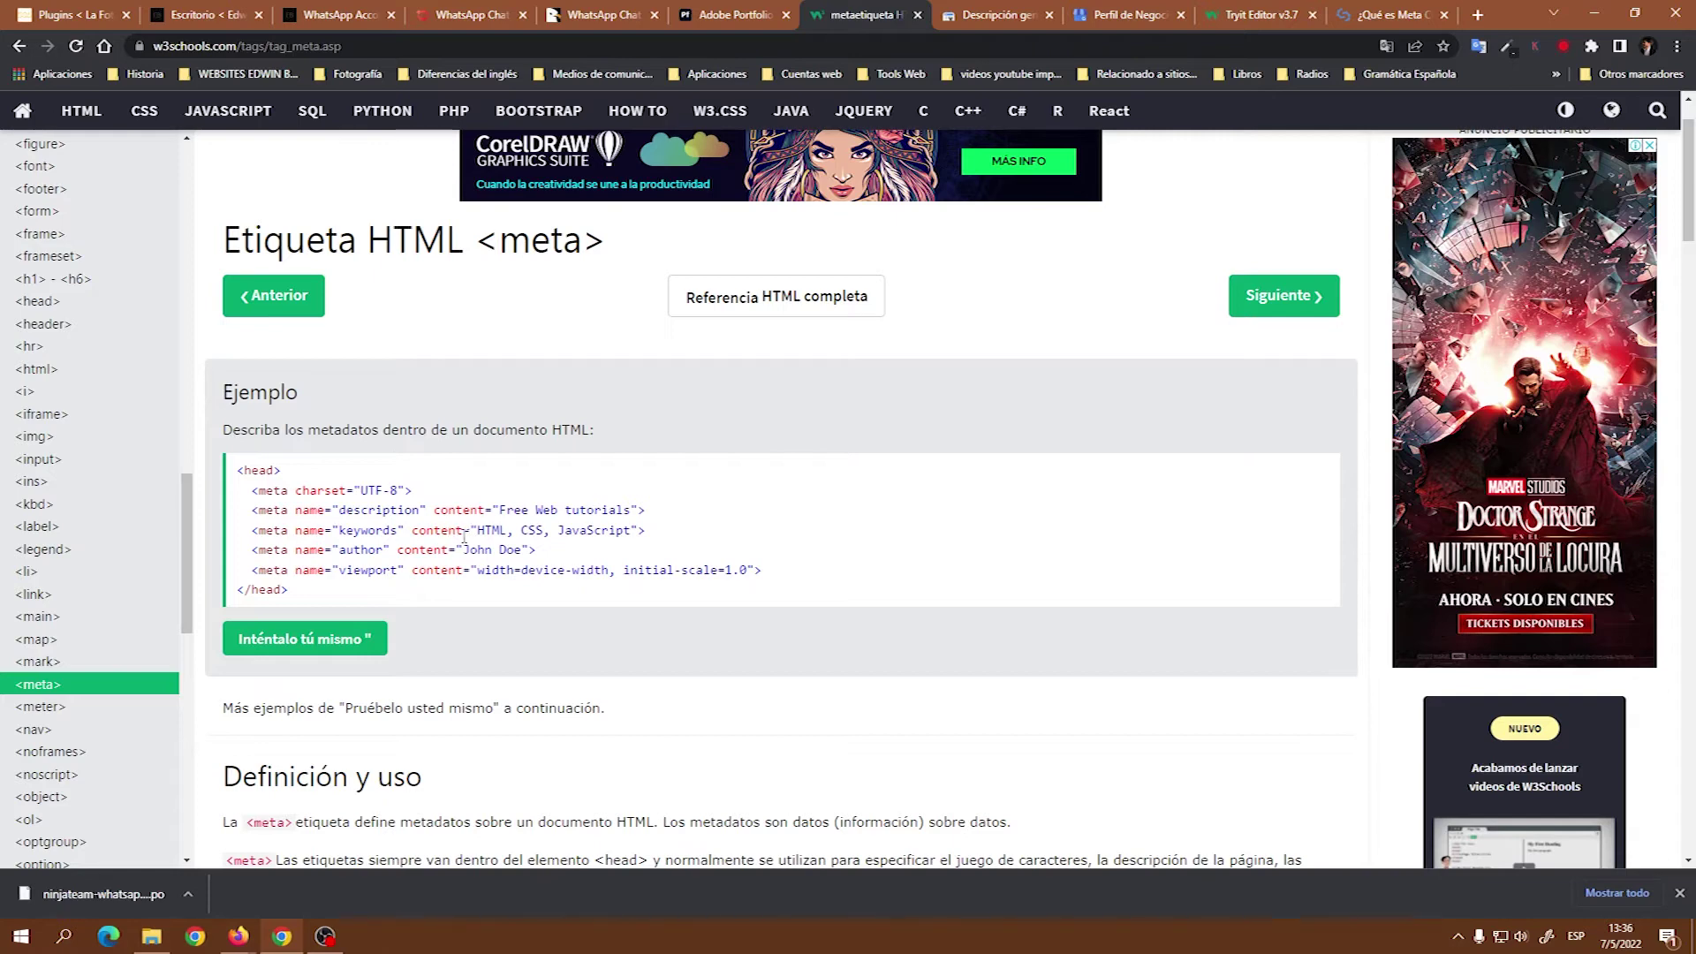
pyautogui.moveTo(478, 530); pyautogui.dragTo(639, 530)
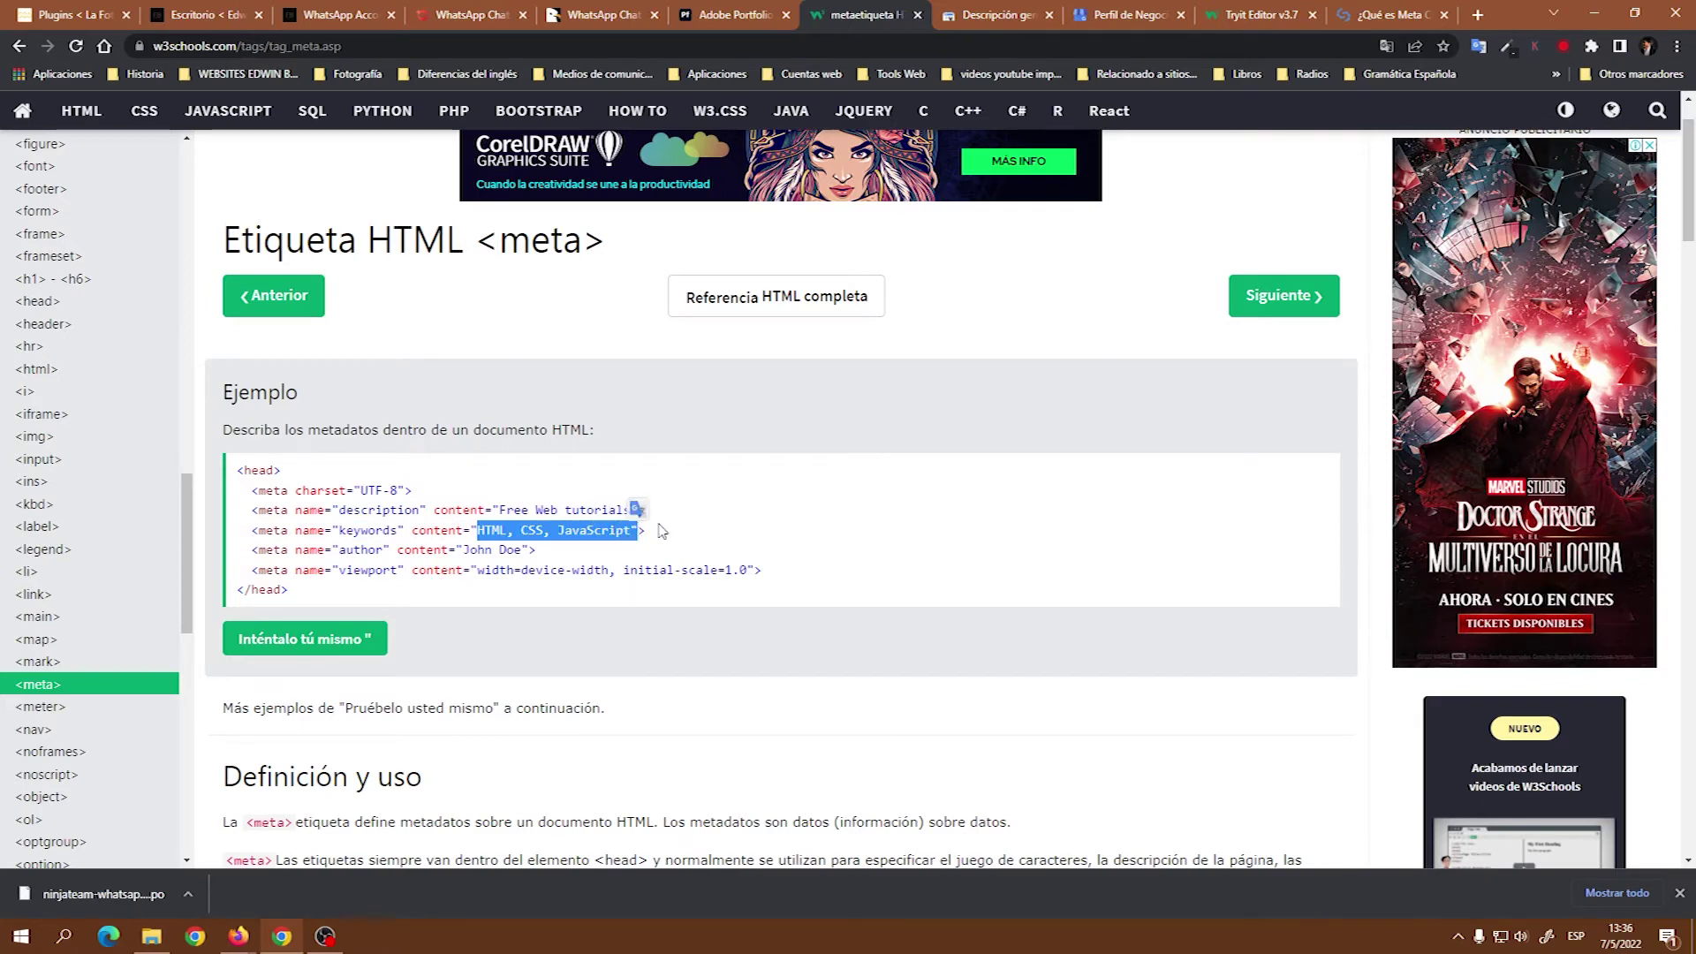
pyautogui.click(651, 526)
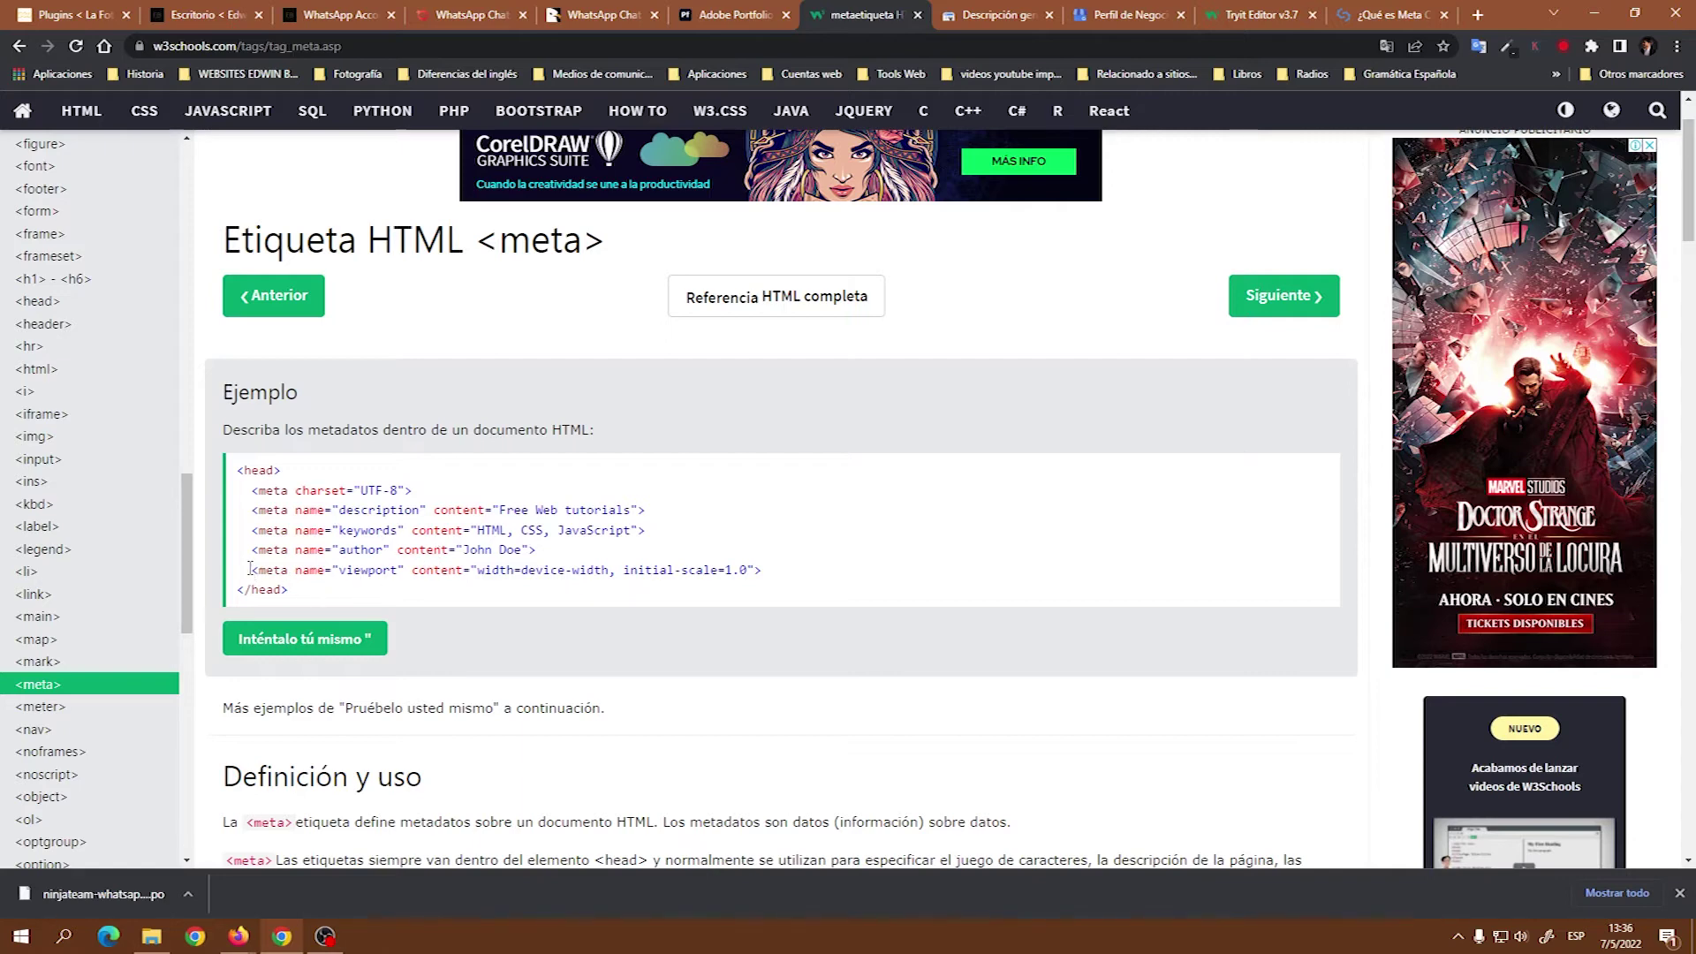
pyautogui.moveTo(250, 569); pyautogui.dragTo(763, 572)
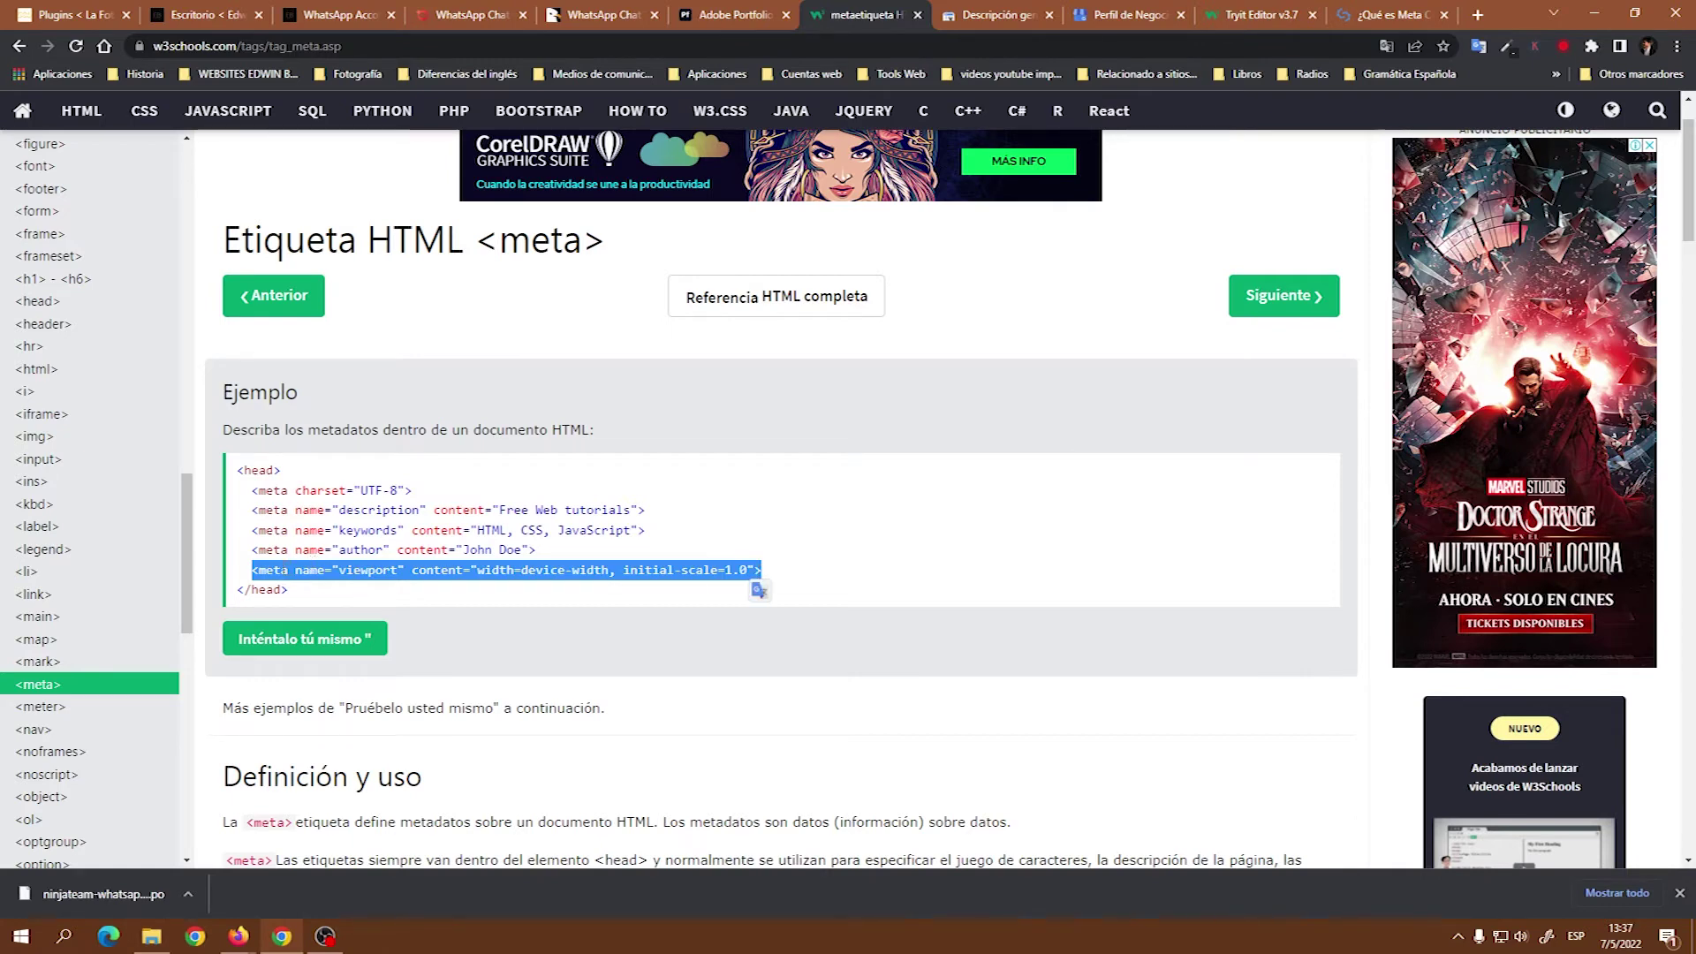
pyautogui.moveTo(307, 591); pyautogui.dragTo(239, 473)
pyautogui.hotkey('ctrl', 'c')
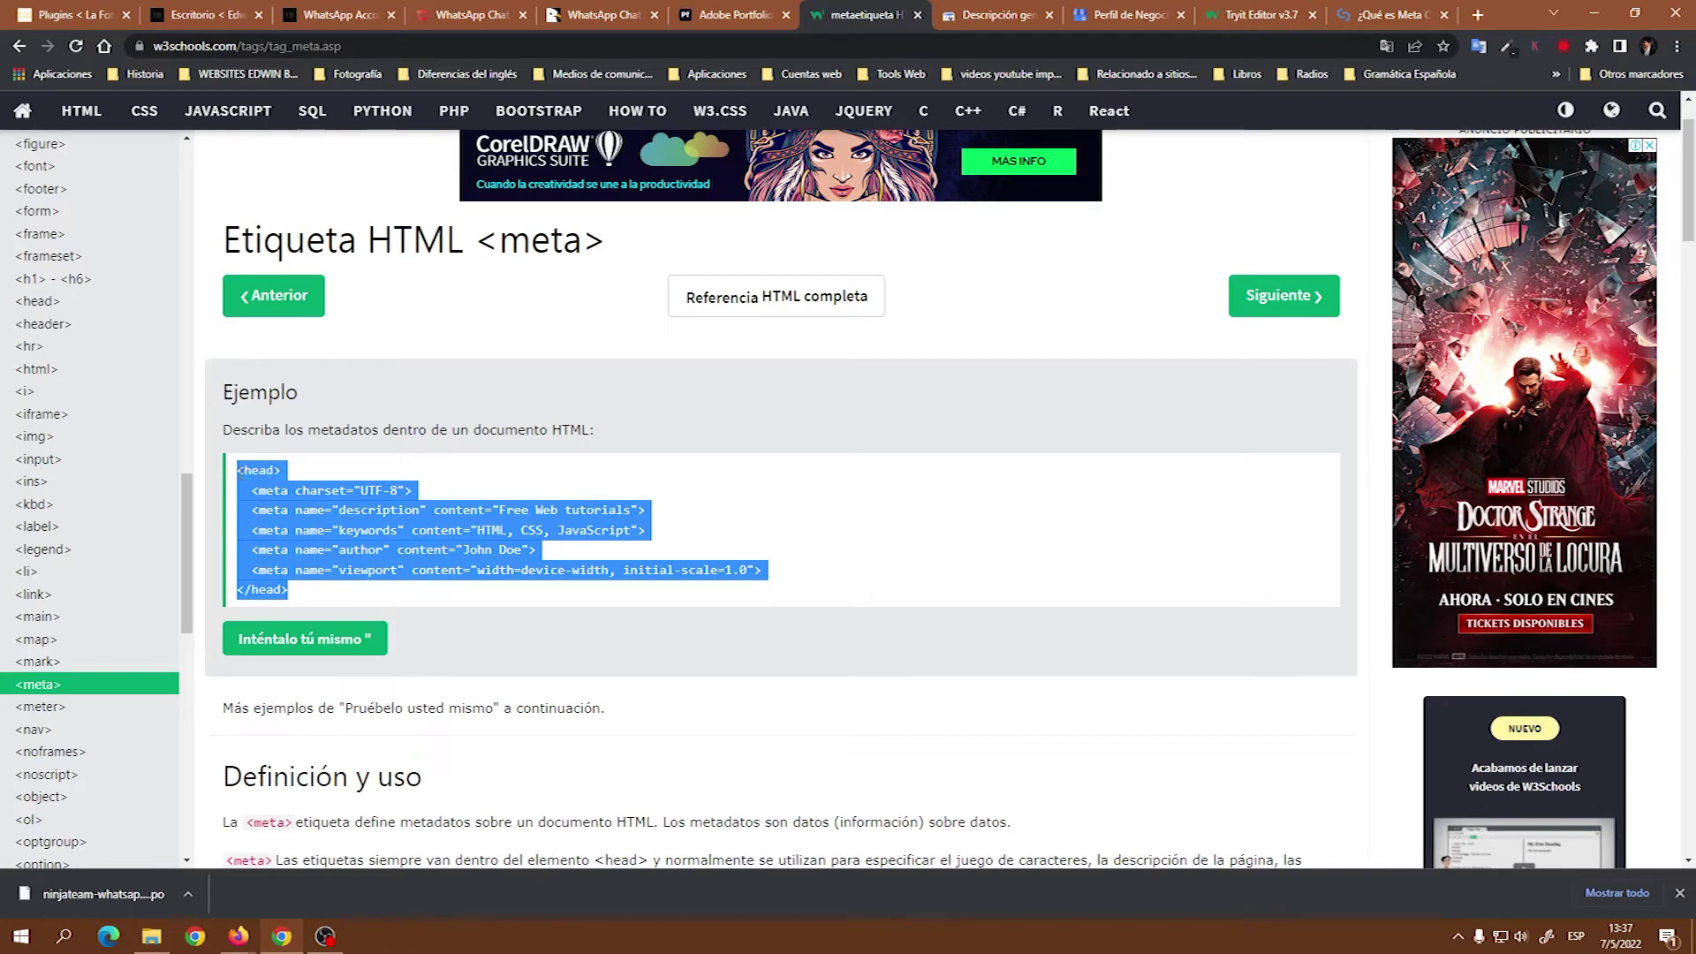
pyautogui.click(726, 21)
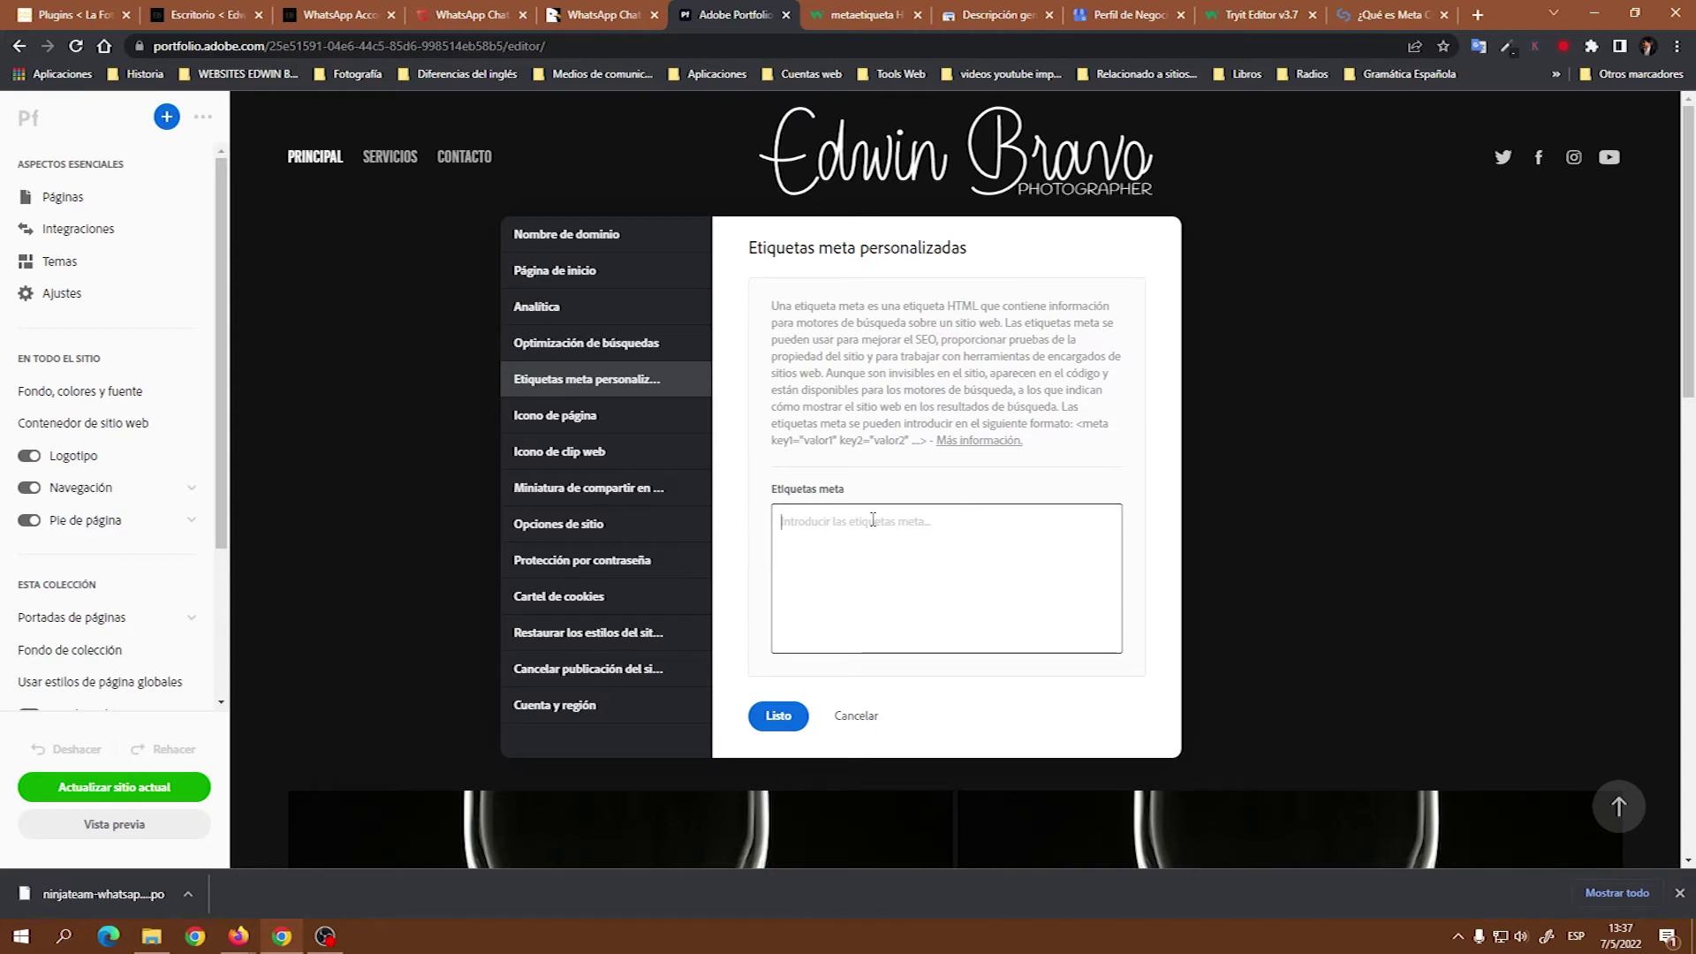
# Paste the copied block into the custom meta tags box and delete its <head> line.
pyautogui.hotkey('ctrl', 'v')
pyautogui.moveTo(824, 520); pyautogui.dragTo(778, 525)
pyautogui.press('BackSpace')
pyautogui.press('BackSpace')
pyautogui.press('BackSpace')
pyautogui.moveTo(837, 640); pyautogui.dragTo(774, 516)
pyautogui.hotkey('ctrl', 'c')
pyautogui.press('BackSpace')
# Recopy only the five W3Schools meta lines, paste them, and change the description to 'La foto'.
pyautogui.click(855, 15)
pyautogui.click(337, 590)
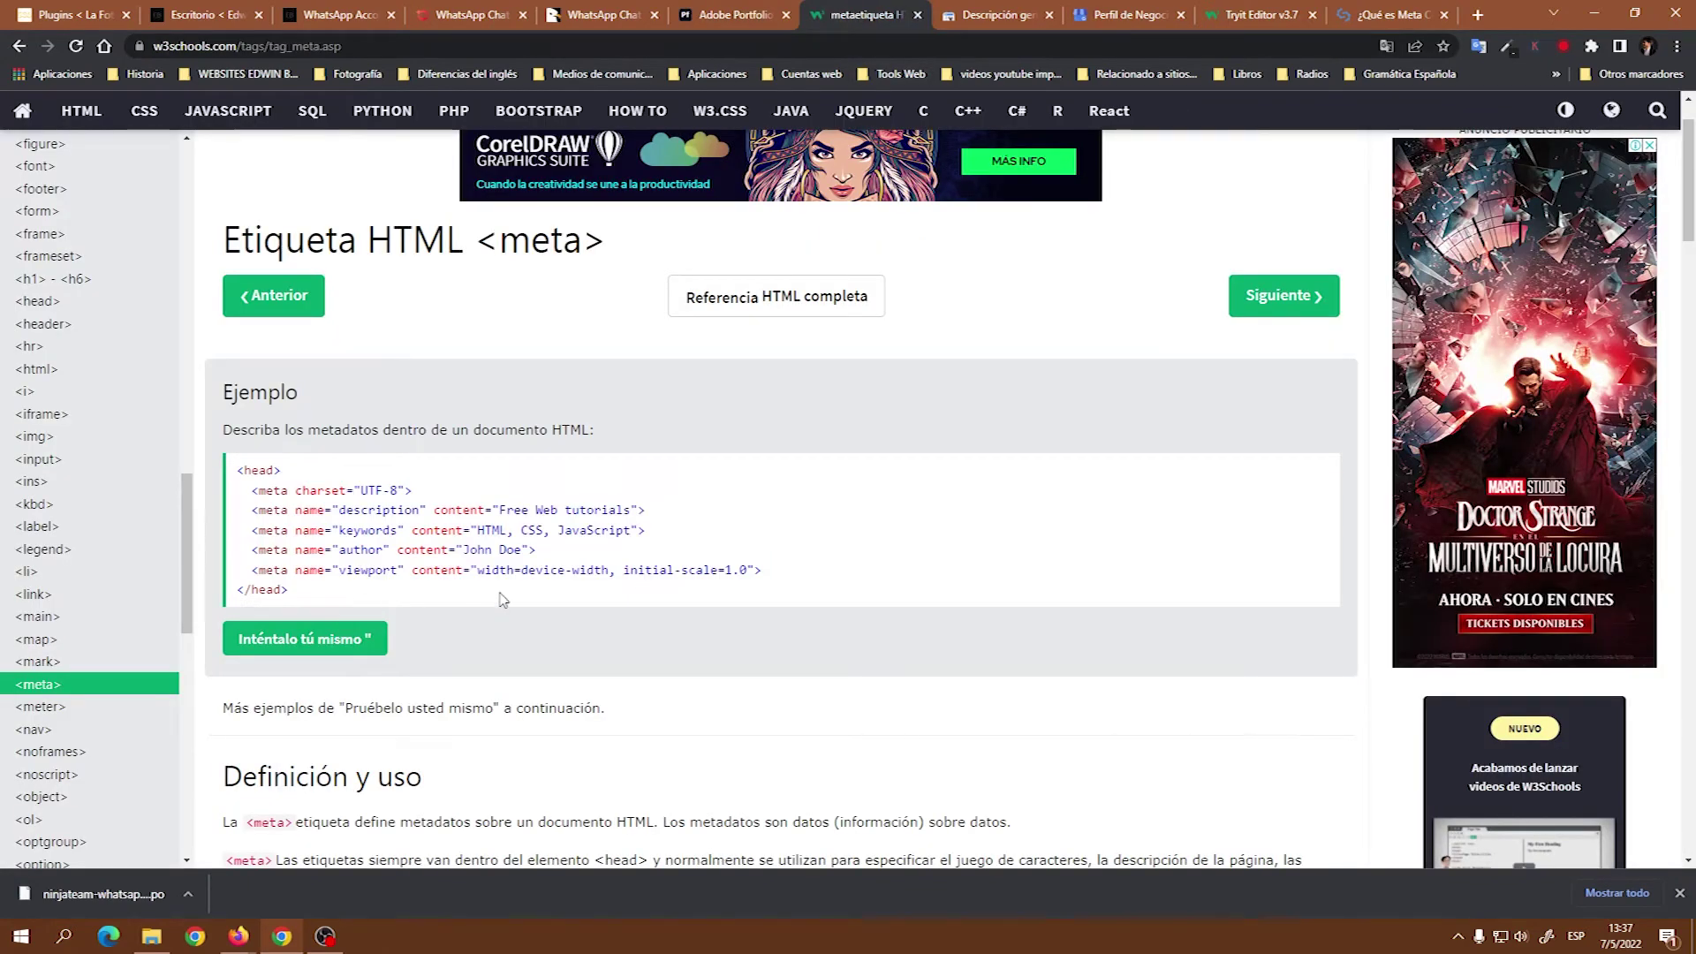
pyautogui.moveTo(764, 572); pyautogui.dragTo(255, 490)
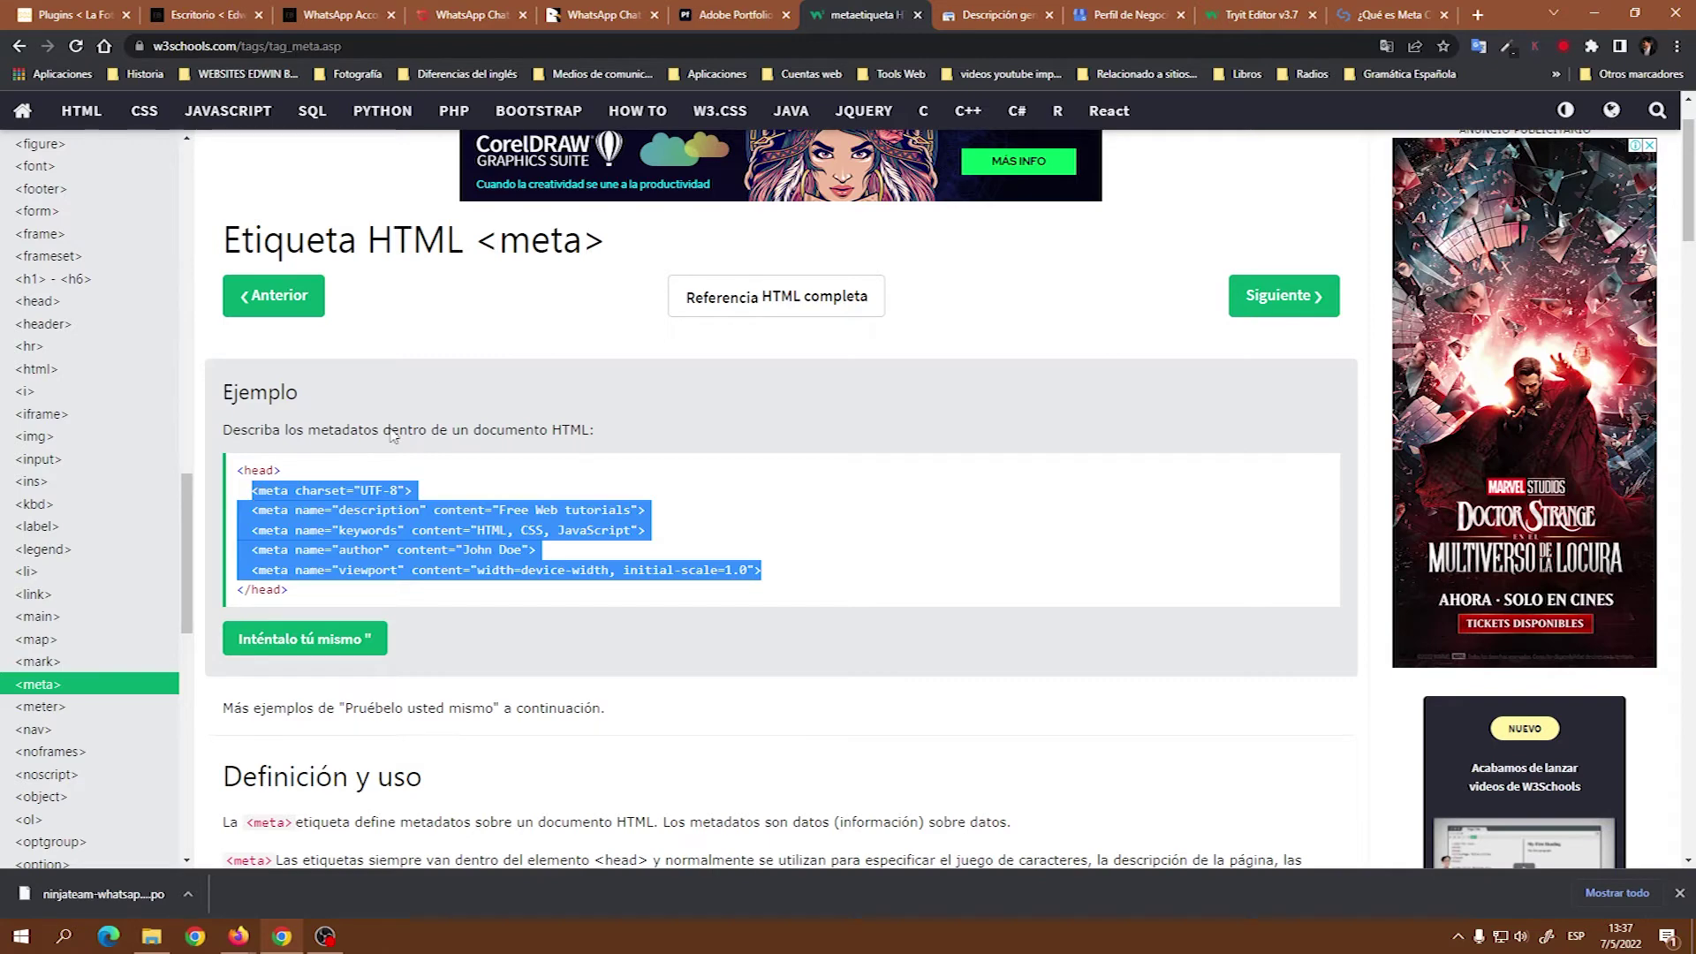
pyautogui.click(702, 18)
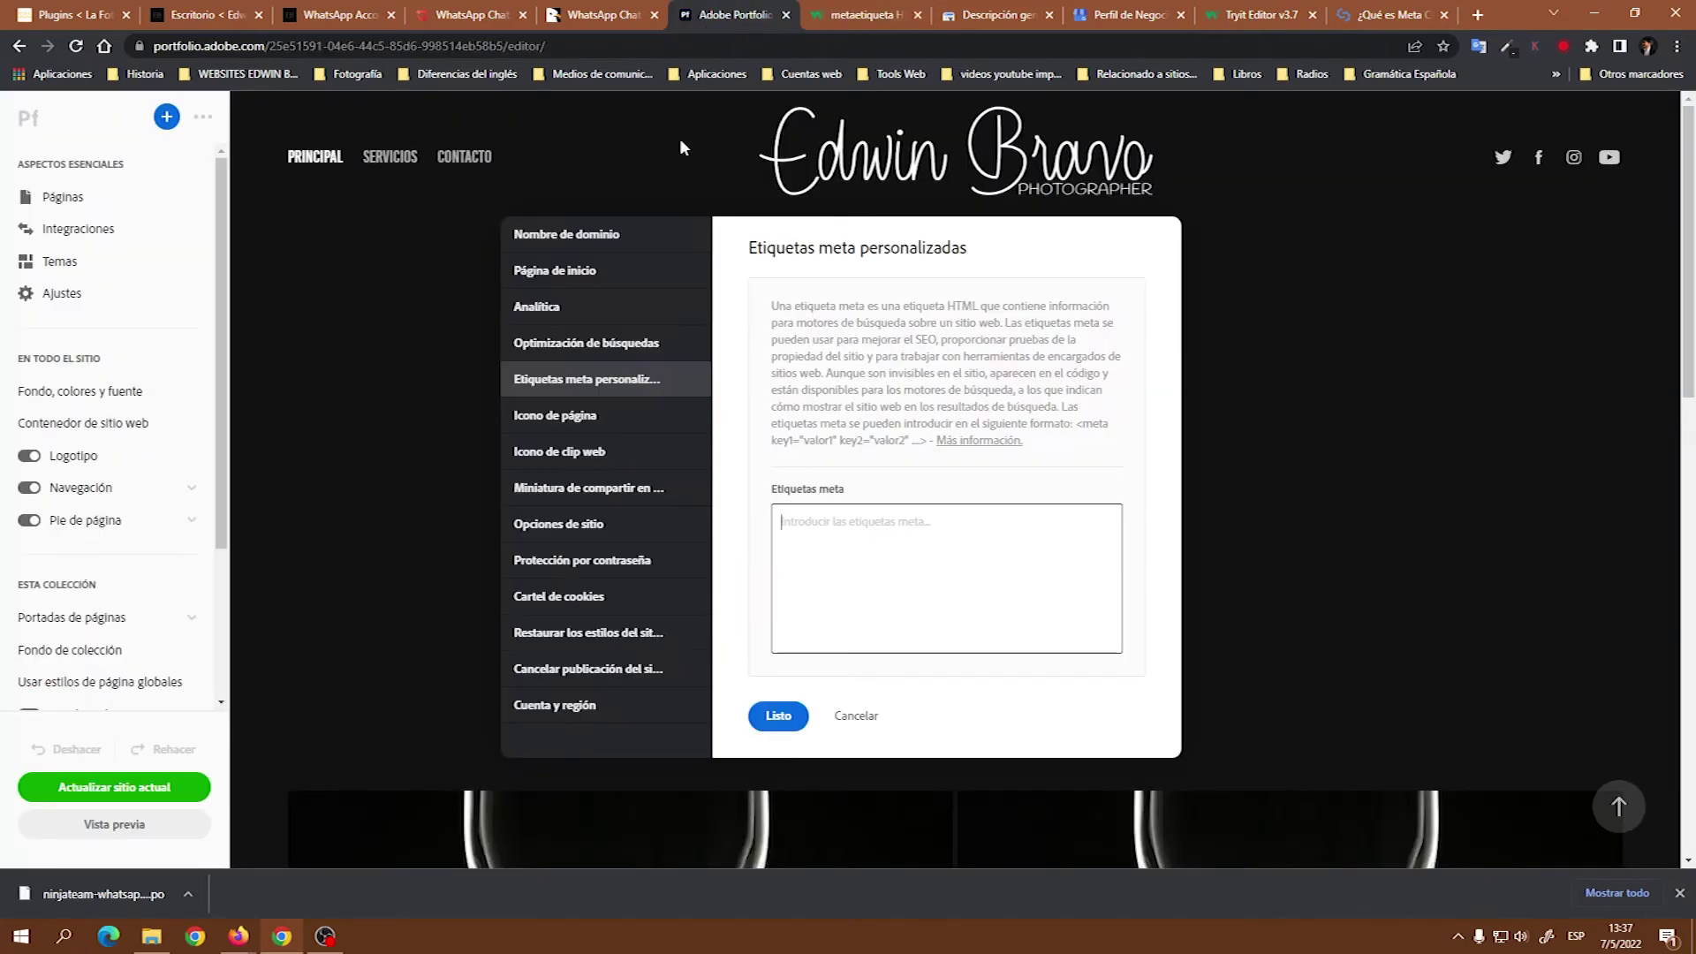
pyautogui.click(804, 527)
pyautogui.hotkey('ctrl', 'v')
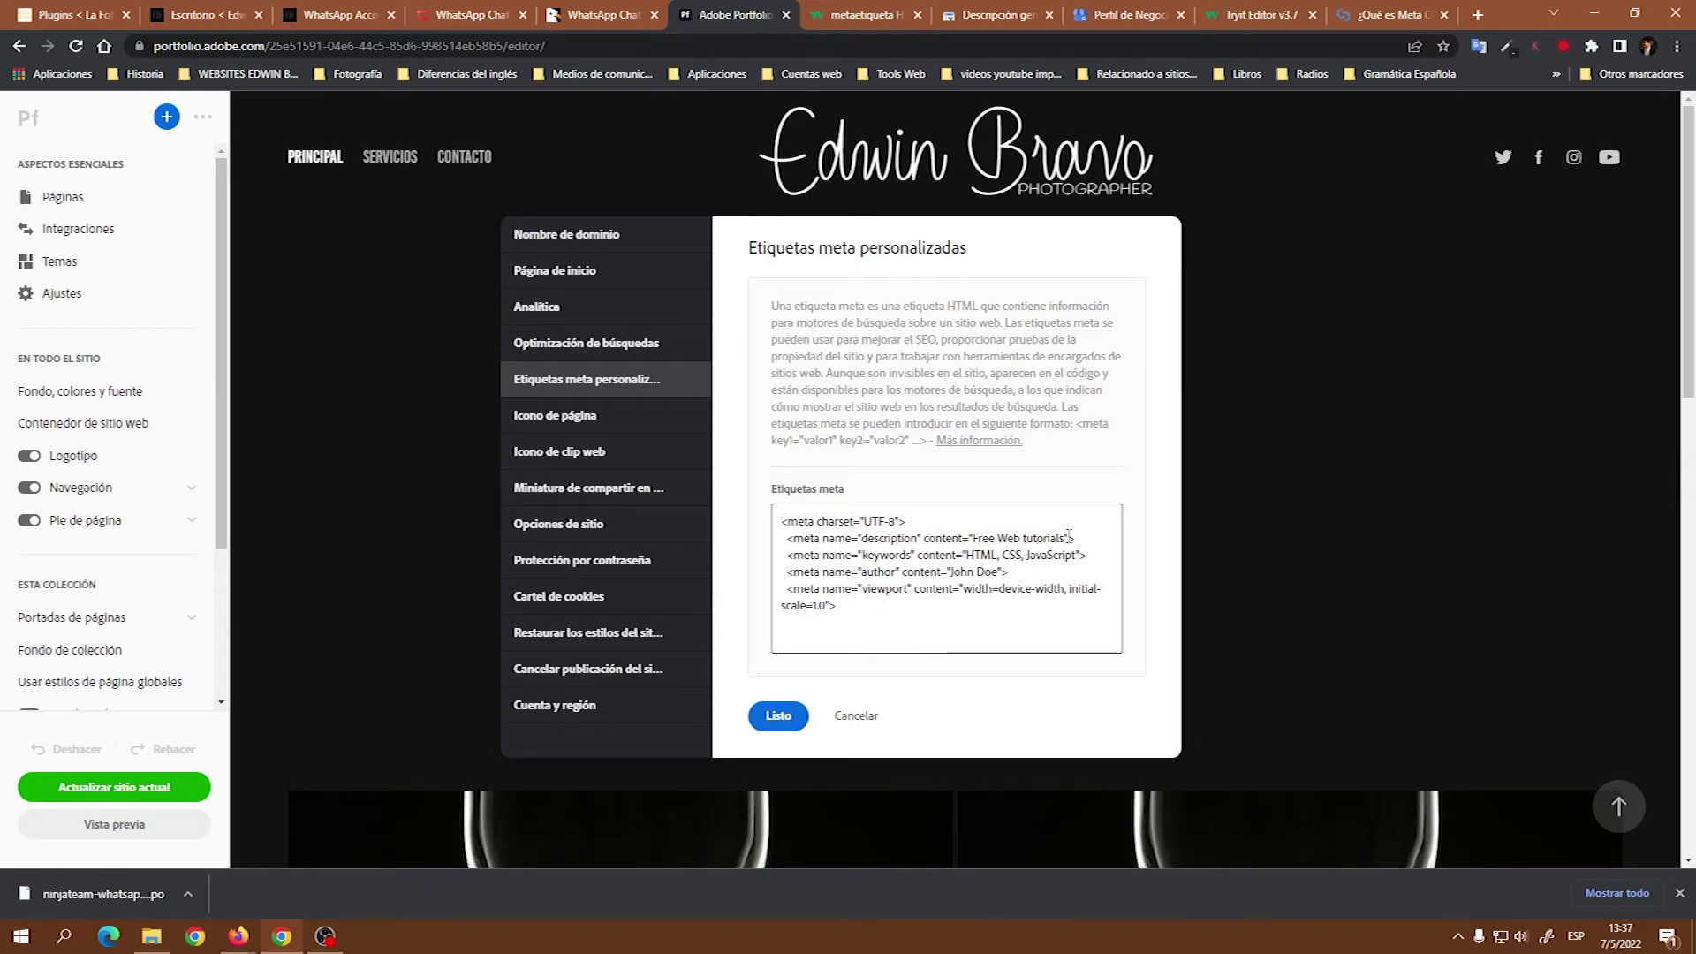
pyautogui.moveTo(1069, 536); pyautogui.dragTo(972, 538)
pyautogui.write('La foto')
pyautogui.click(579, 275)
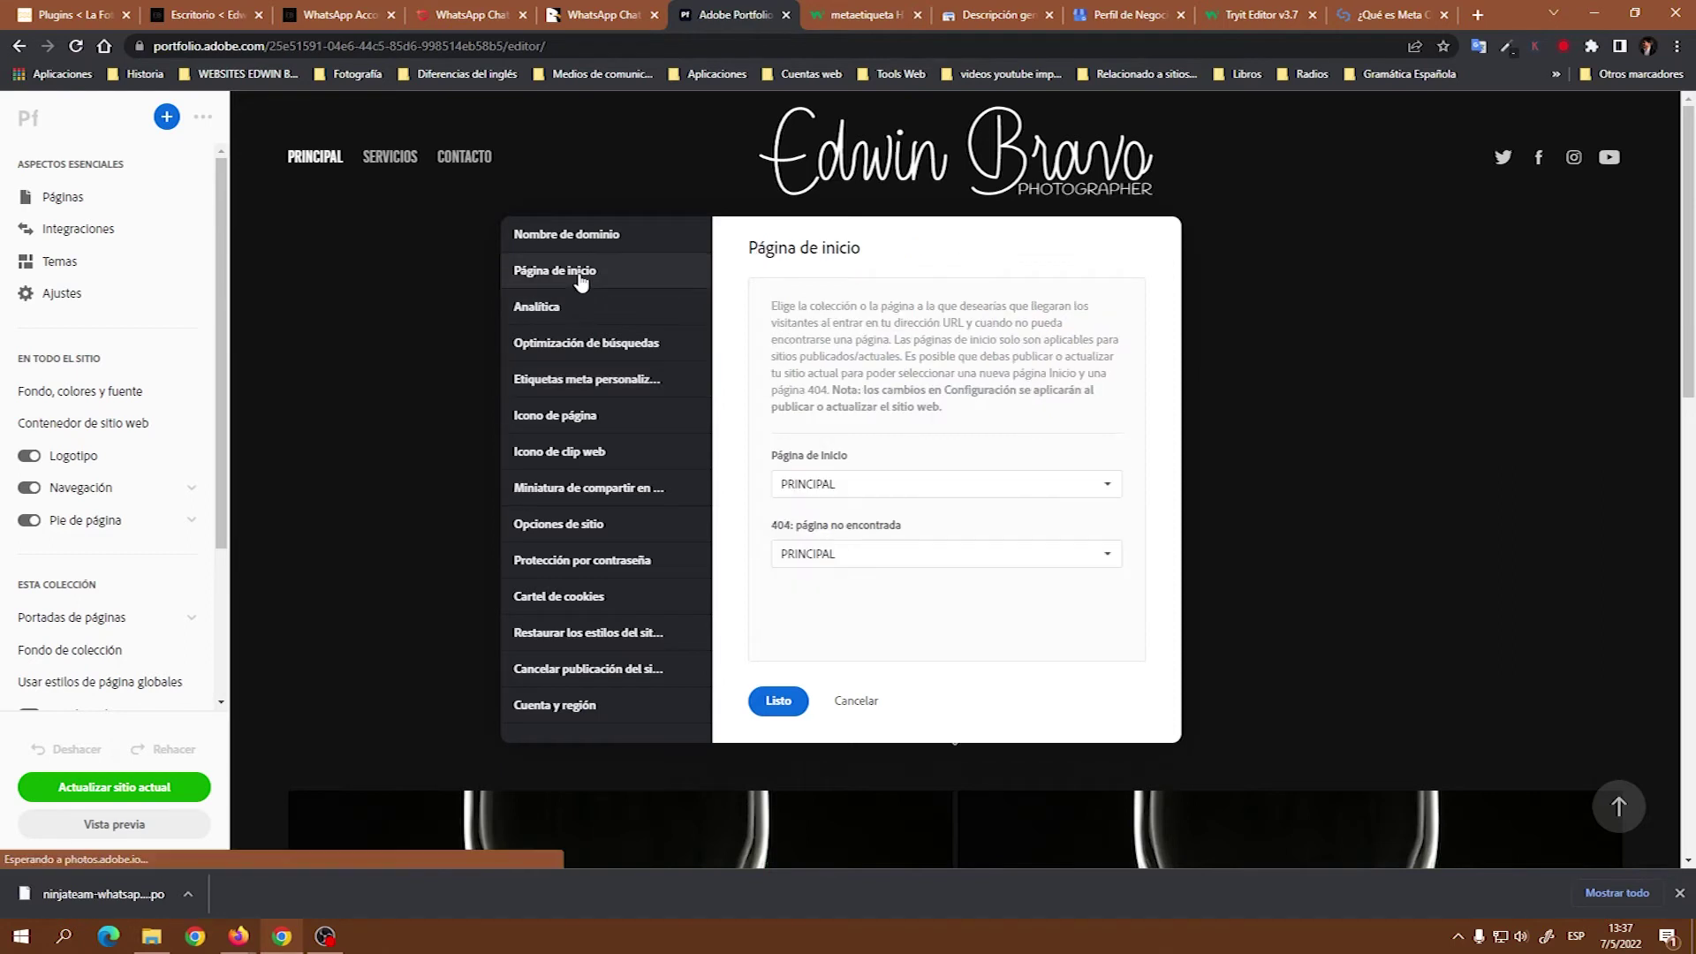
# Replace the custom meta description with the photography studio's name.
pyautogui.click(583, 342)
pyautogui.moveTo(871, 502); pyautogui.dragTo(785, 491)
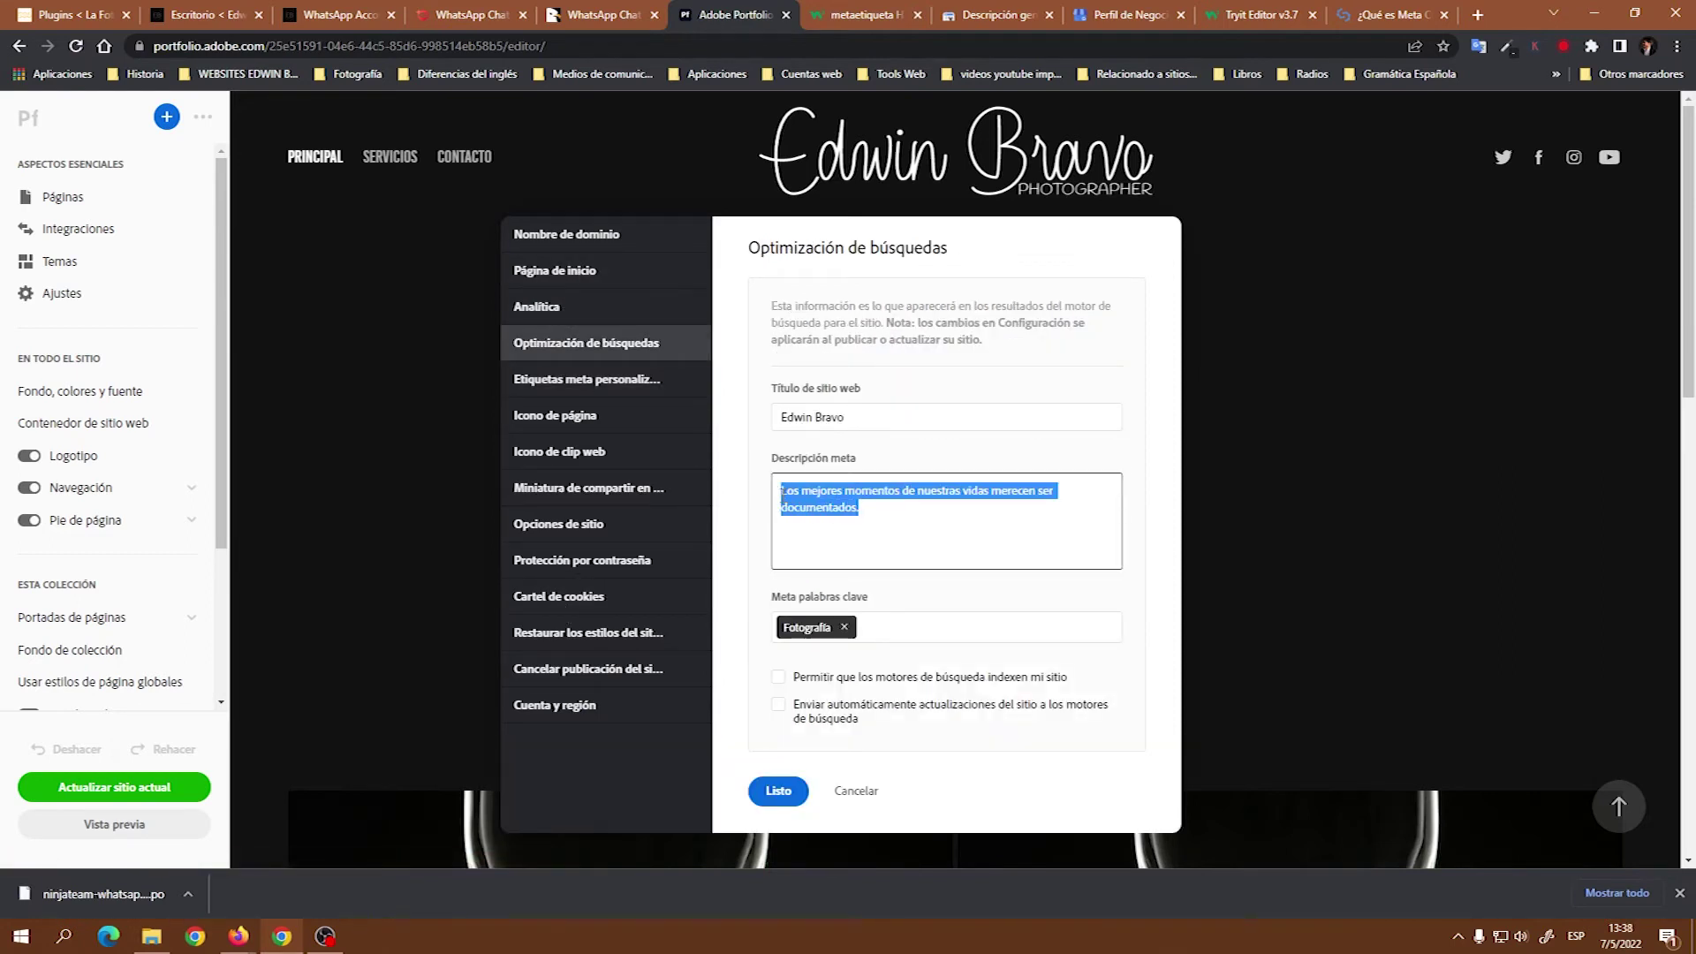
pyautogui.click(593, 240)
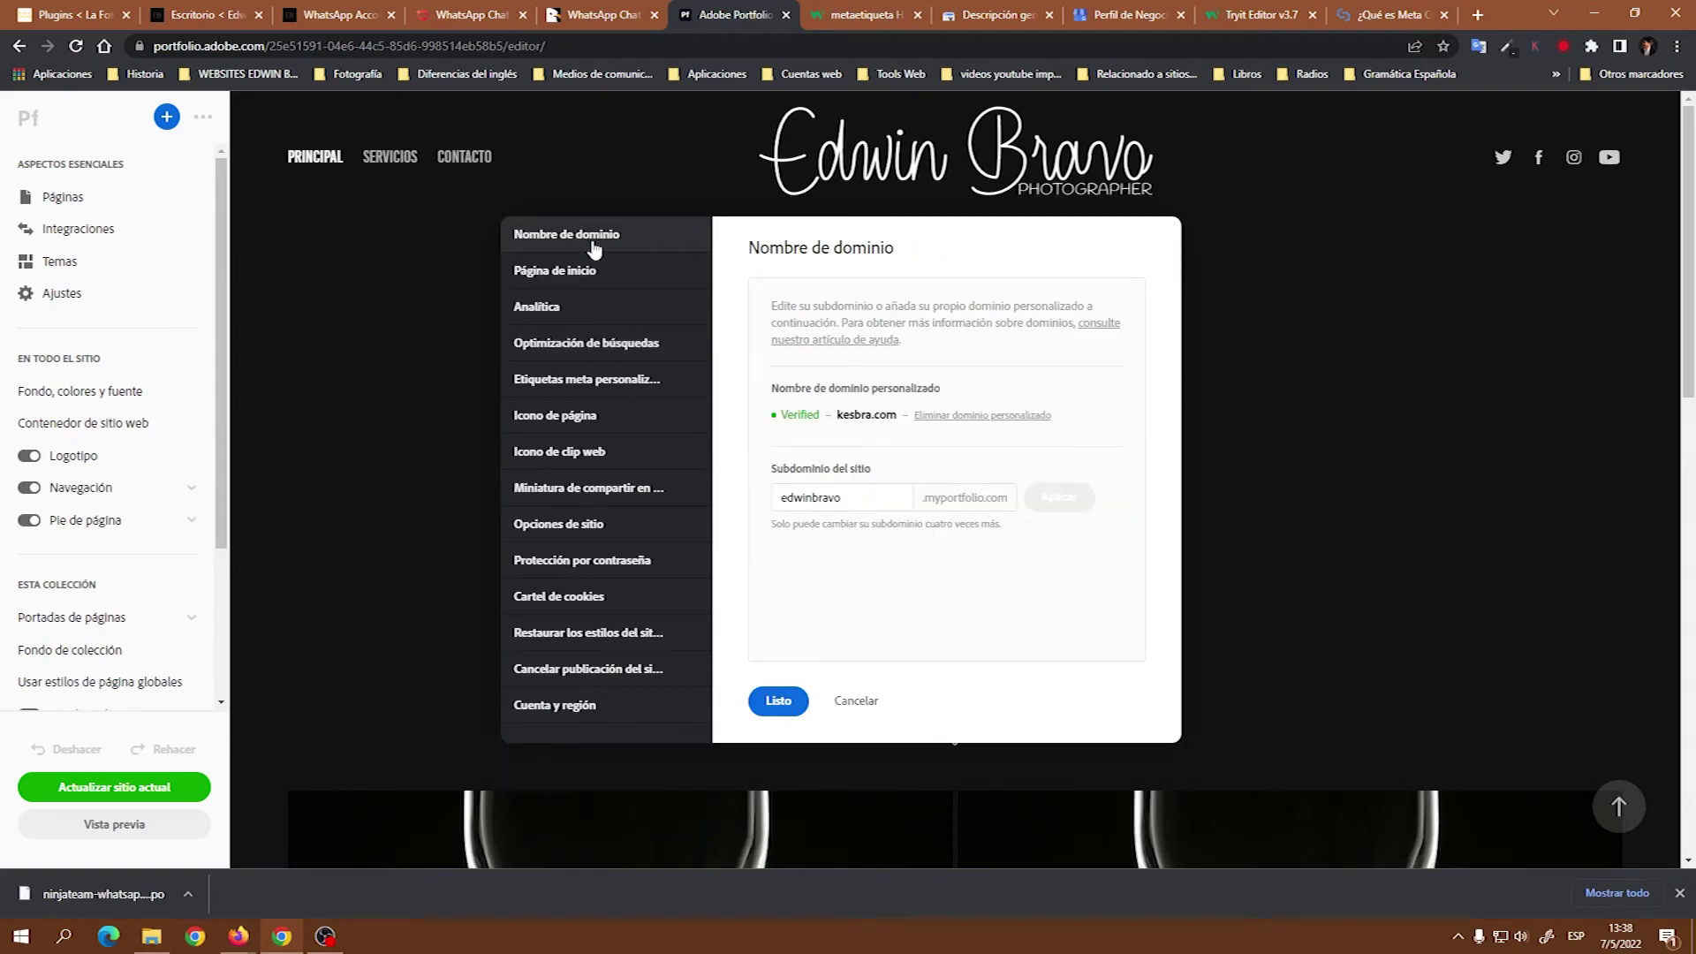
pyautogui.click(610, 382)
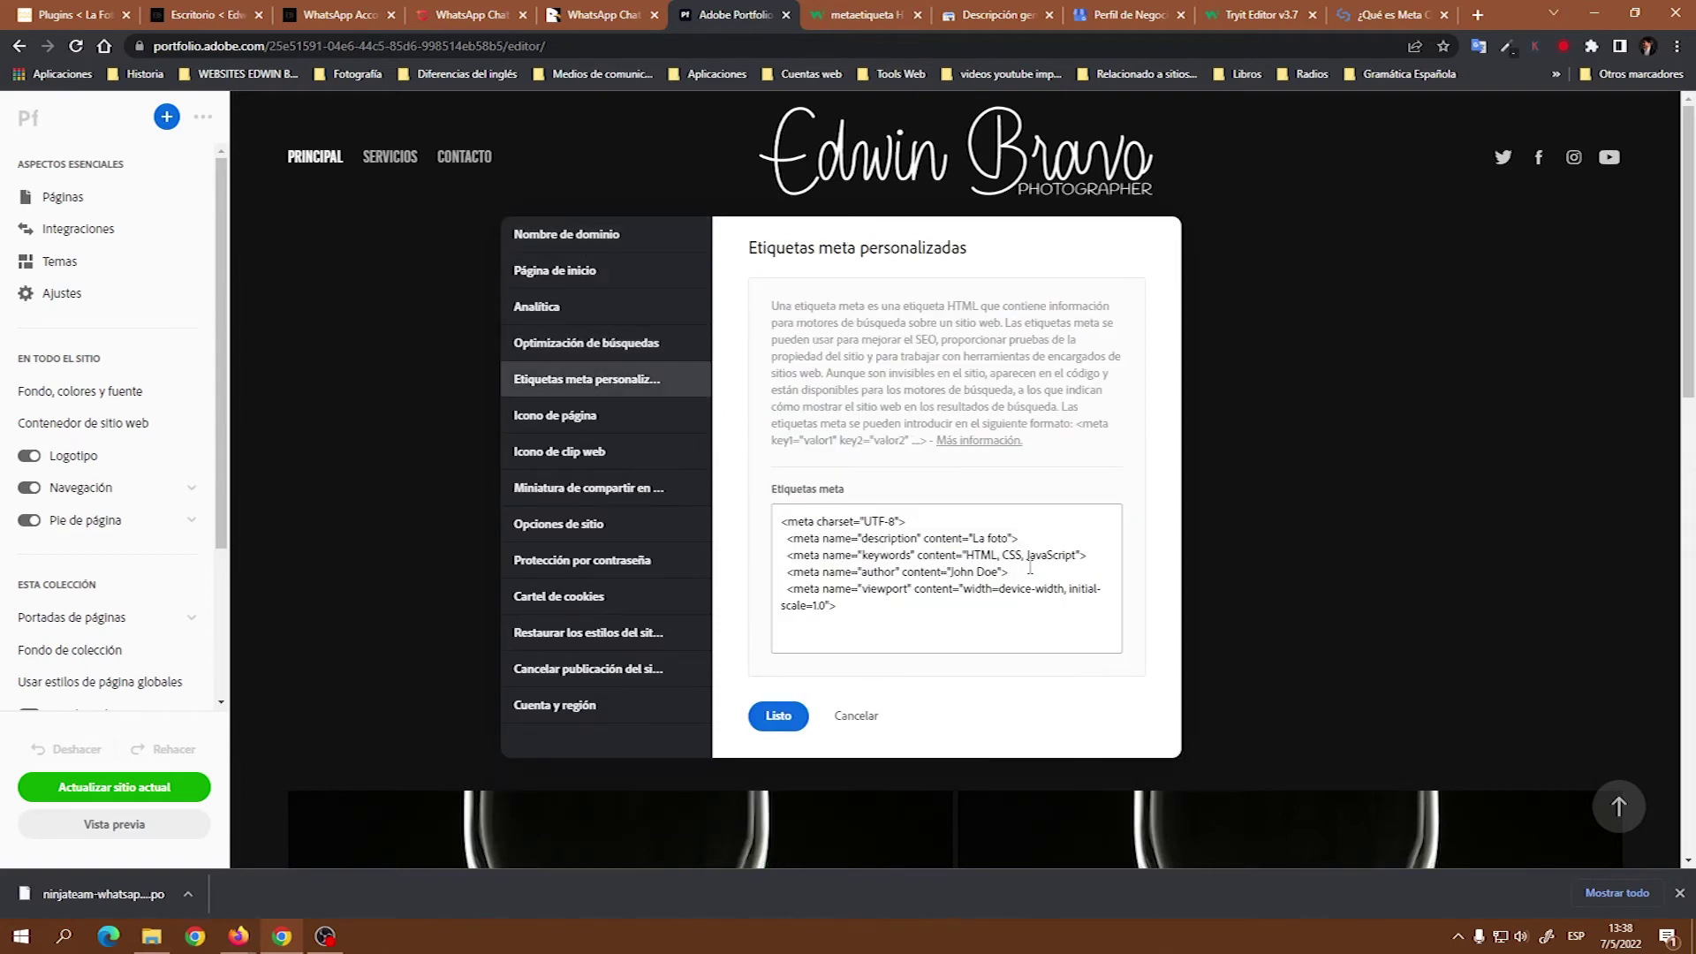
pyautogui.moveTo(1008, 536); pyautogui.dragTo(974, 537)
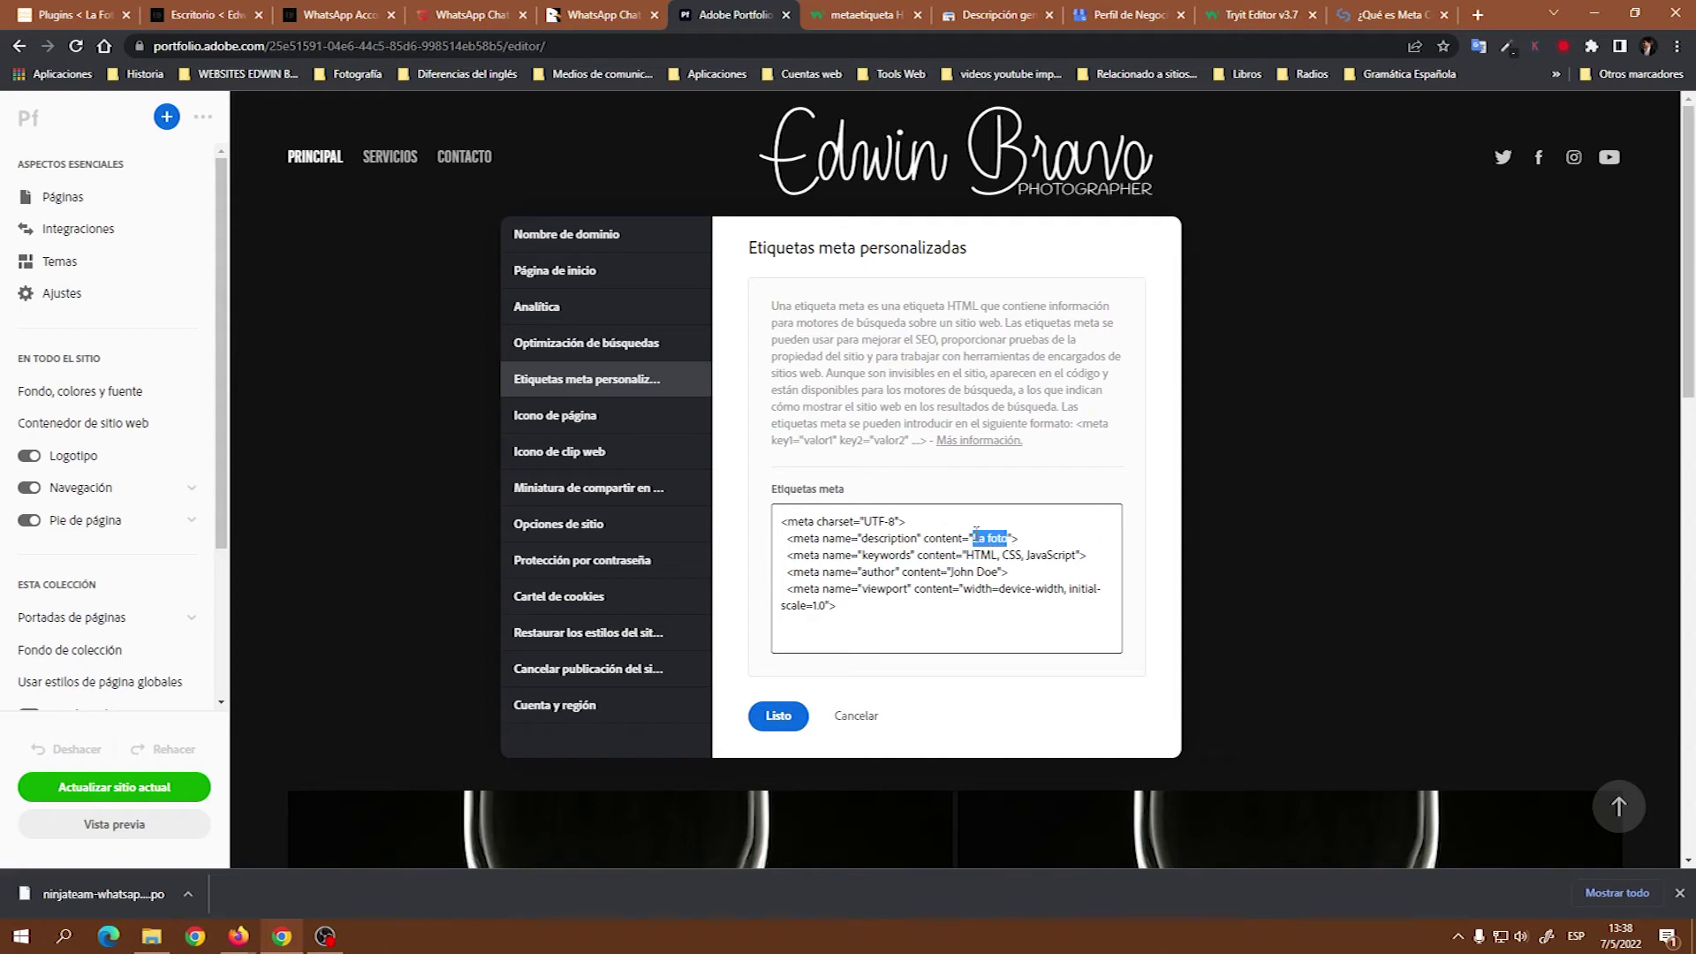
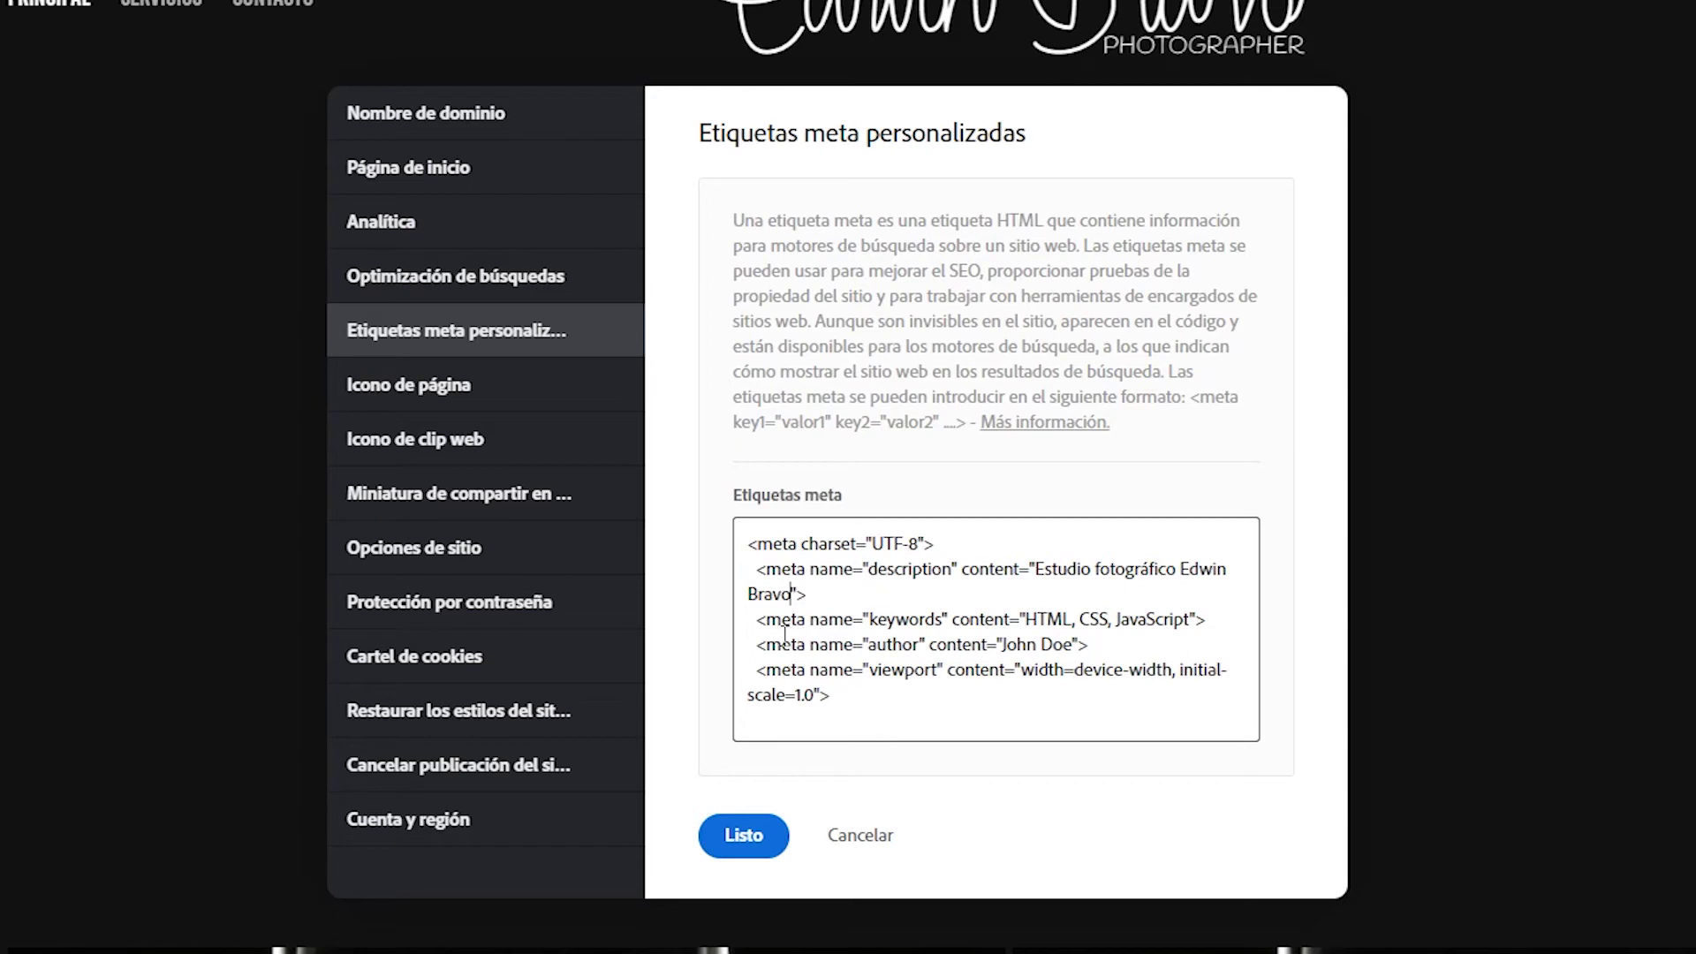
# Delete the keywords meta tag and replace the author 'John Doe' with the site owner's name.
pyautogui.moveTo(1208, 622); pyautogui.dragTo(769, 629)
pyautogui.press('BackSpace')
pyautogui.press('BackSpace')
pyautogui.press('BackSpace')
pyautogui.press('BackSpace')
pyautogui.press('BackSpace')
pyautogui.press('BackSpace')
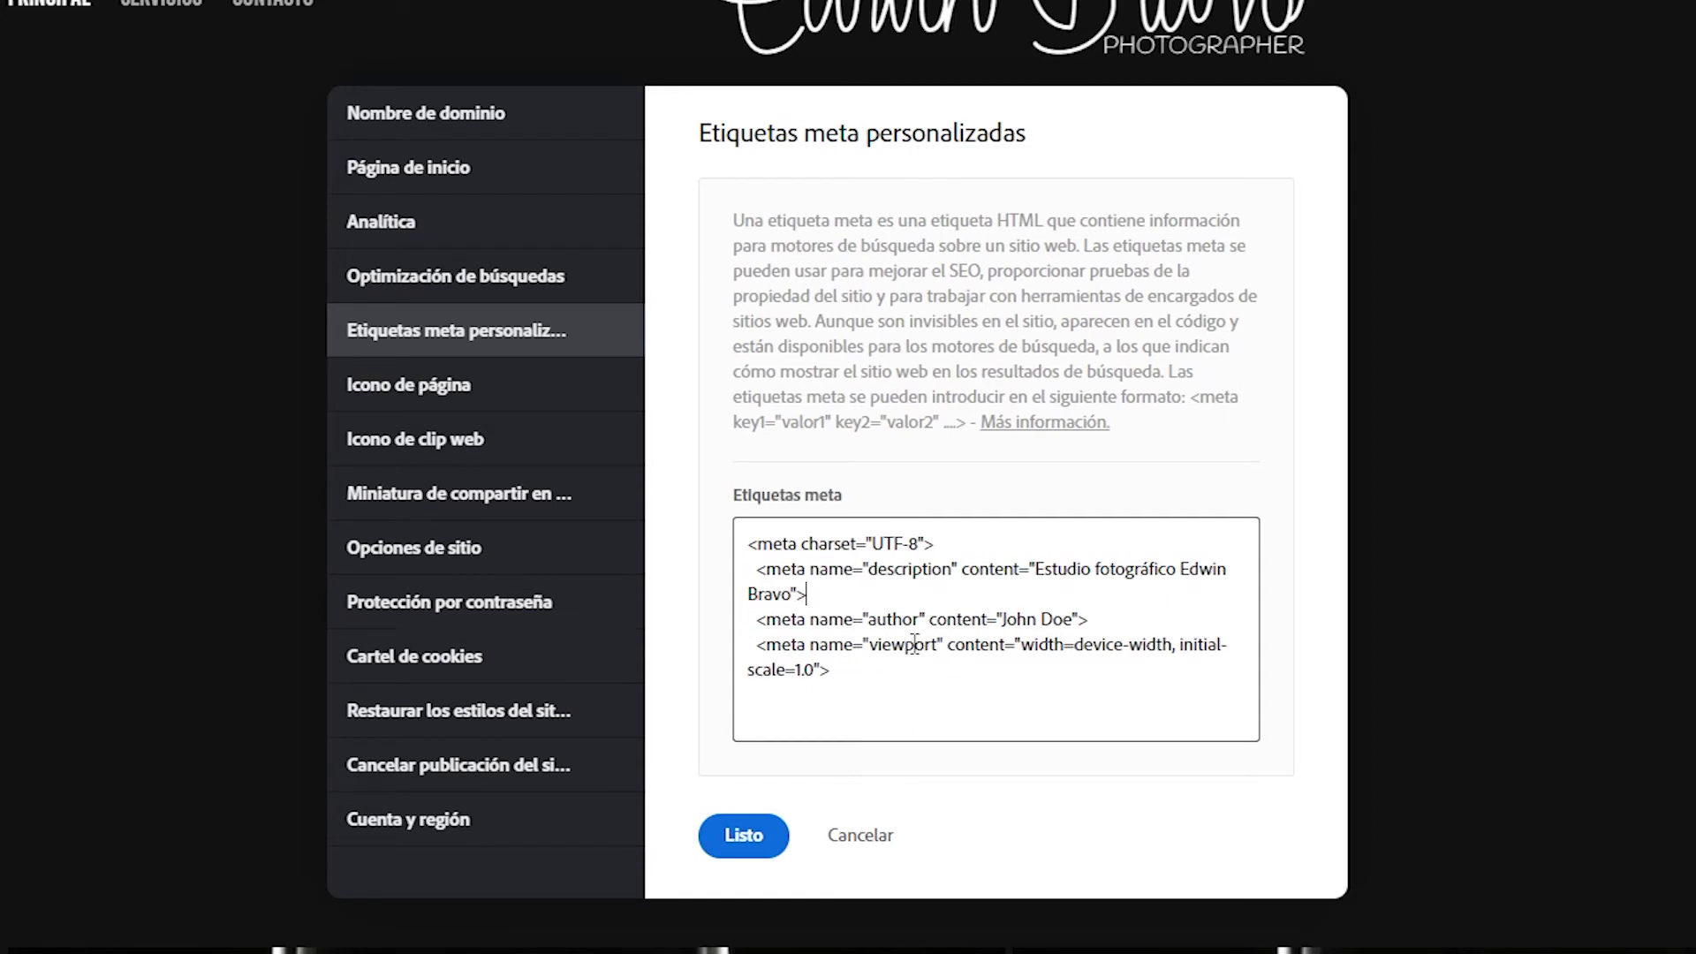
pyautogui.moveTo(1072, 627); pyautogui.dragTo(1004, 628)
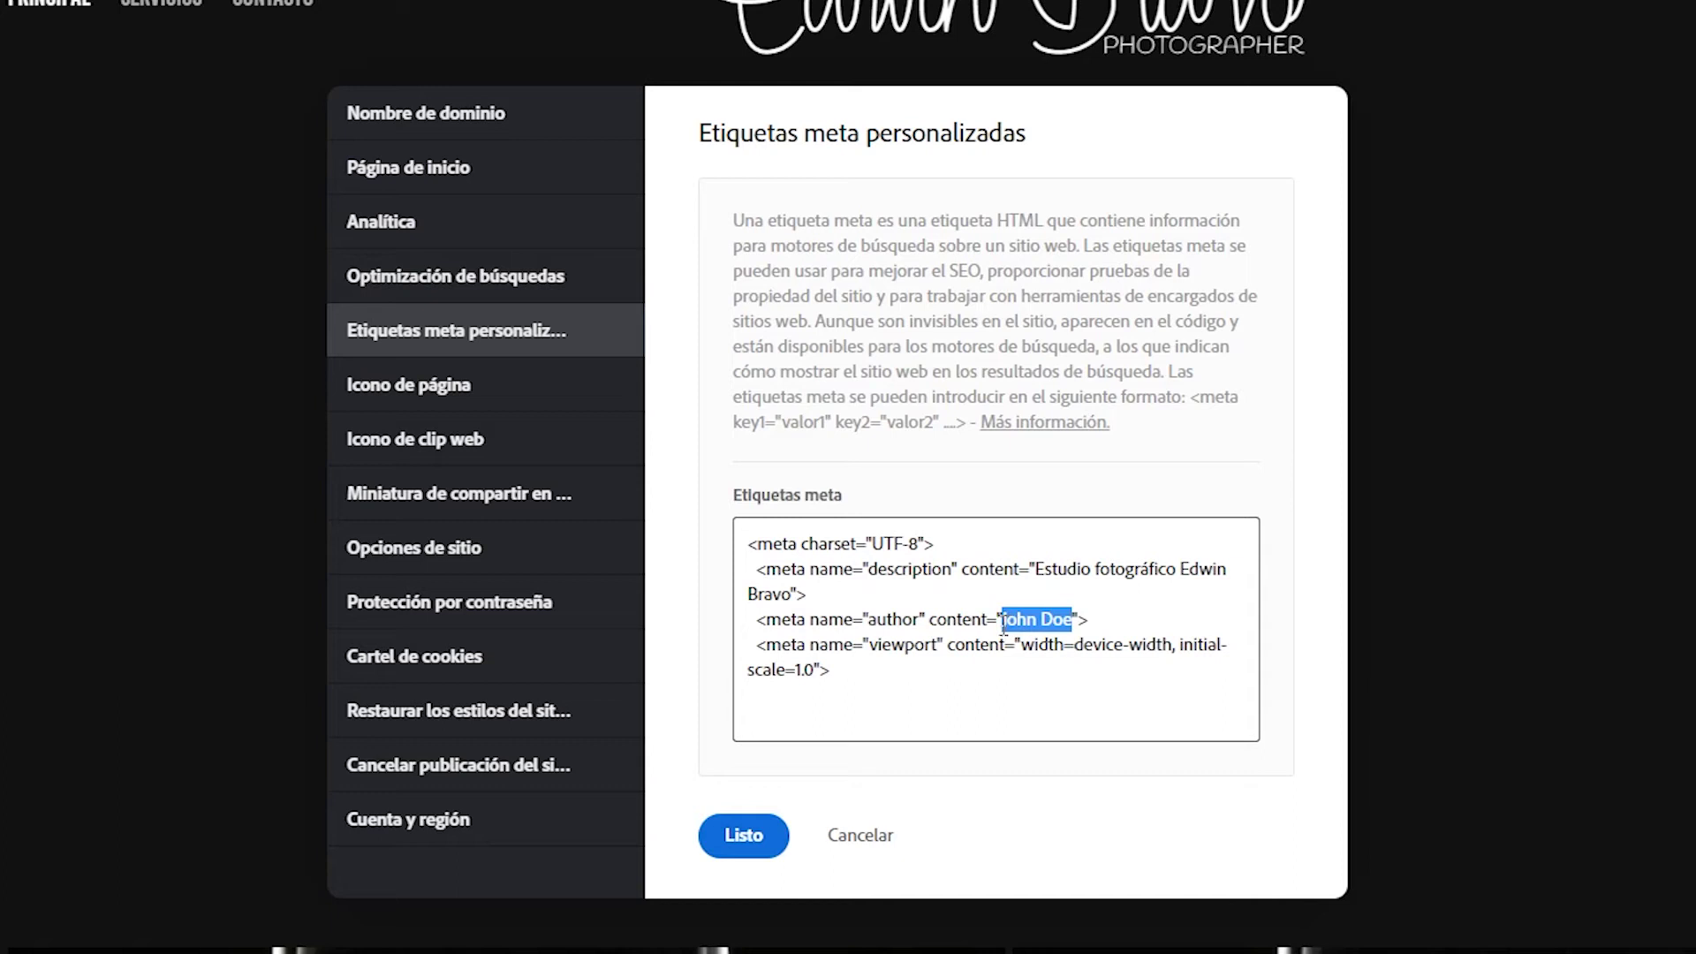
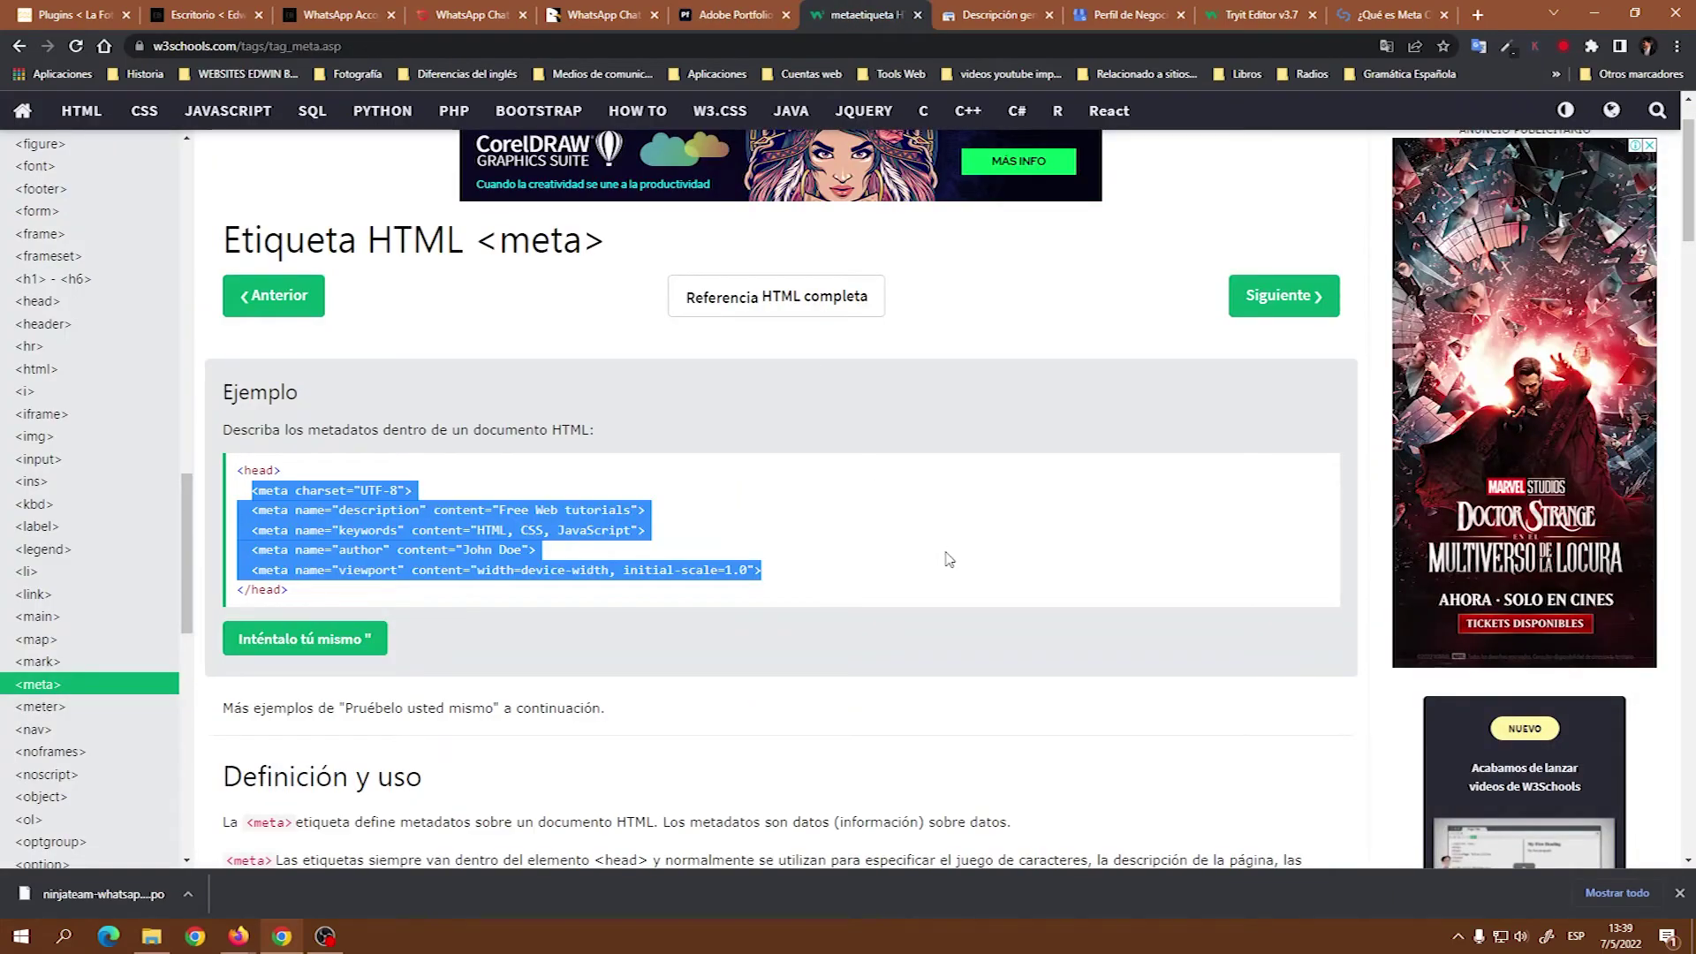
# Scroll to W3Schools' 'Más ejemplos' and select the http-equiv refresh example that reloads every 30 seconds.
pyautogui.scroll(-4, 942, 560)
pyautogui.scroll(-2, 884, 545)
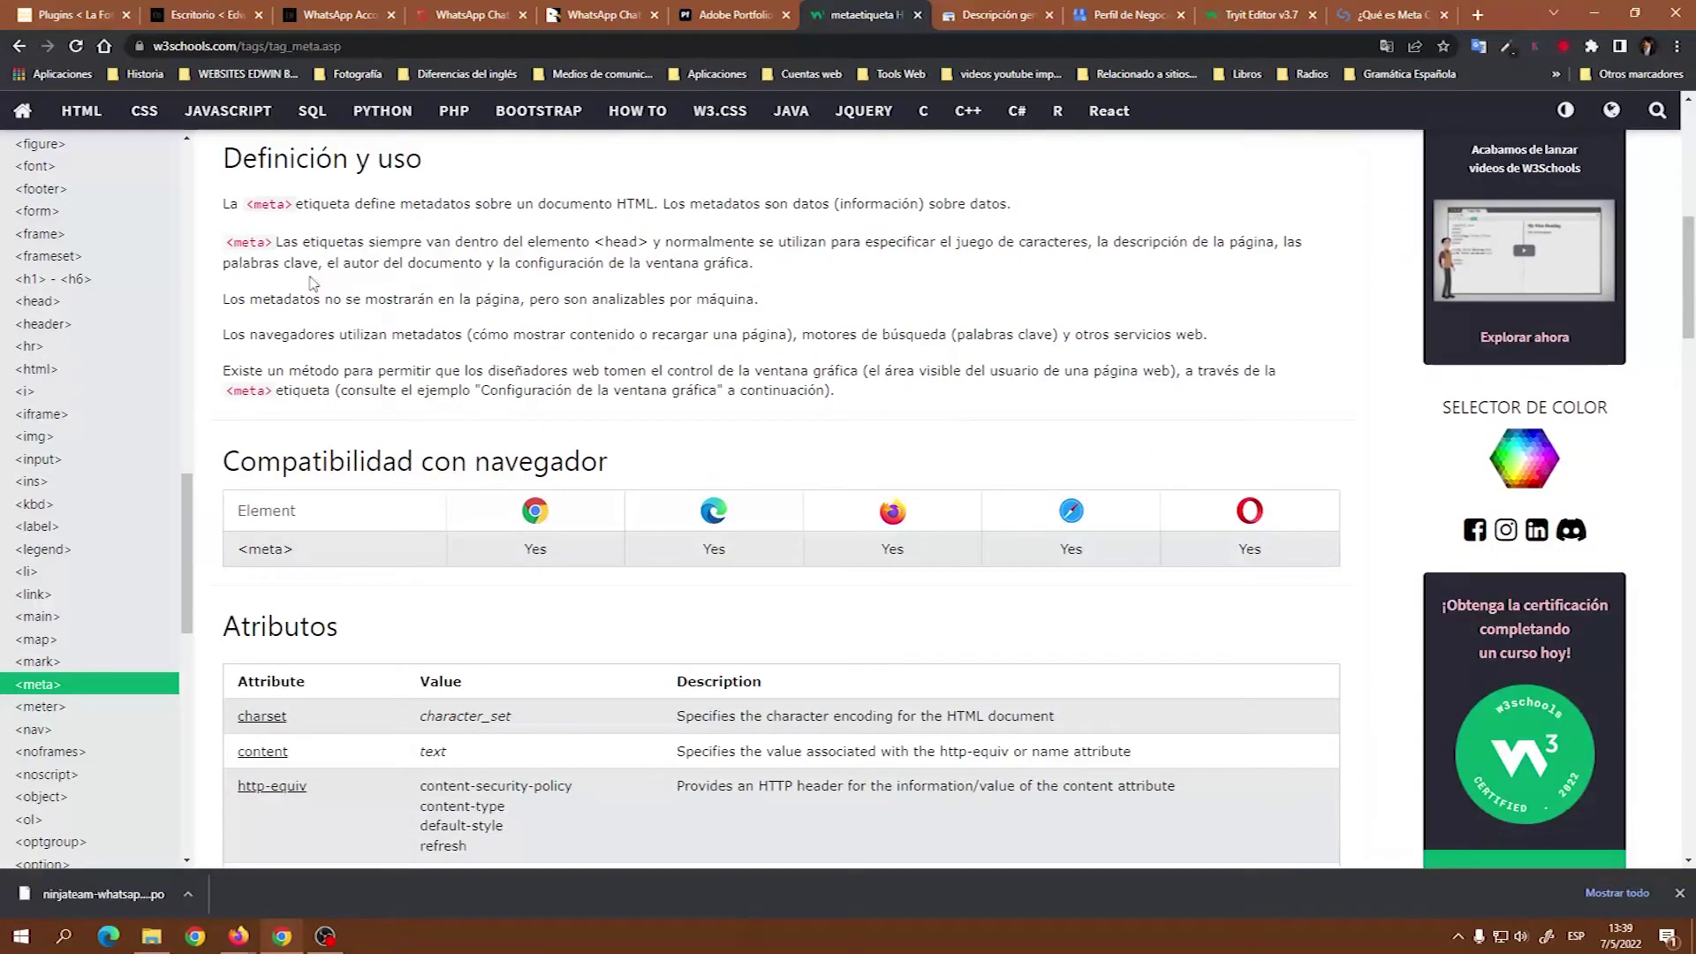
pyautogui.scroll(4, 884, 545)
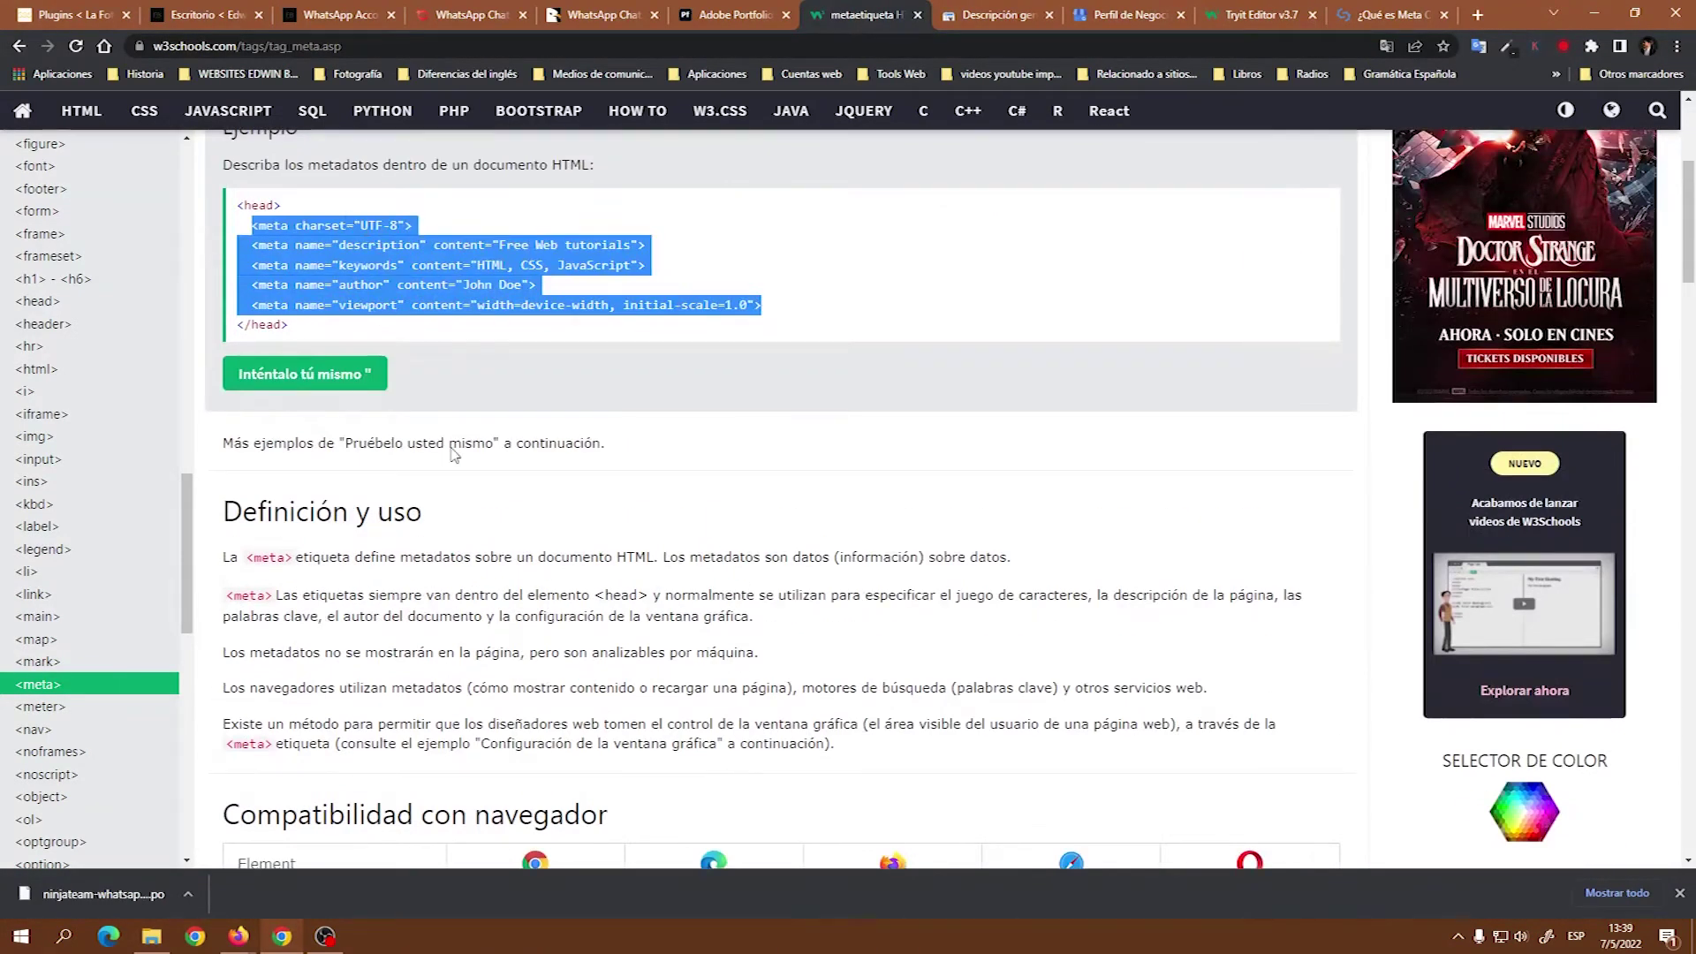
pyautogui.scroll(-5, 875, 615)
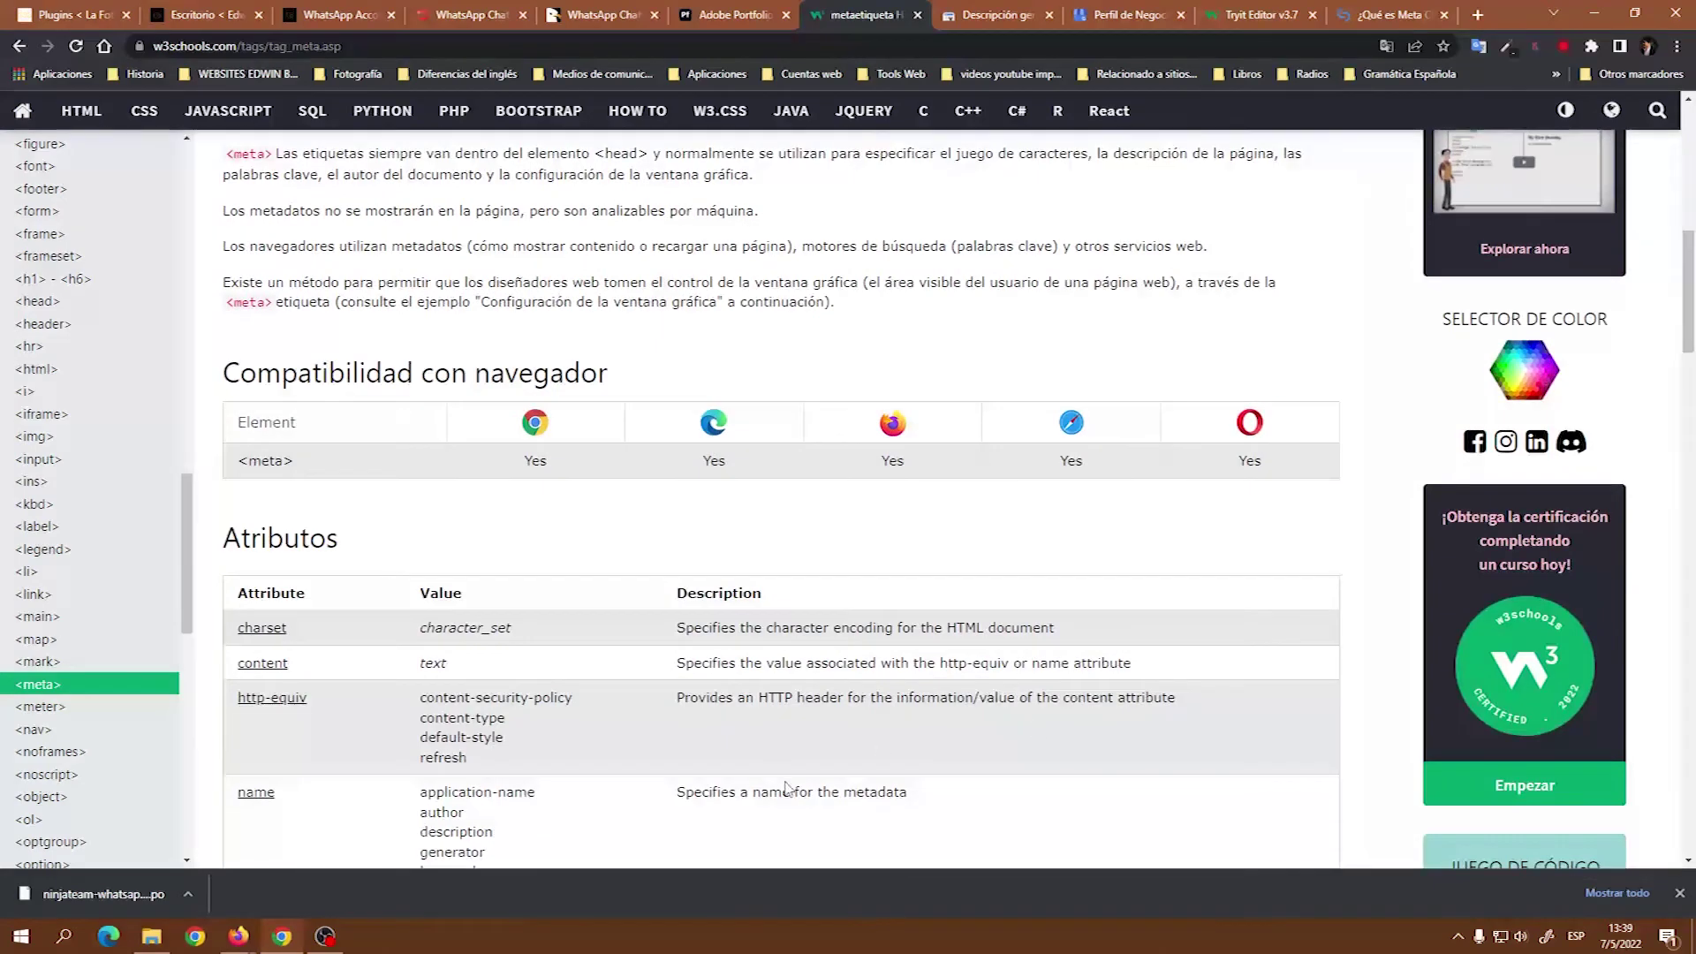
pyautogui.scroll(-2, 971, 672)
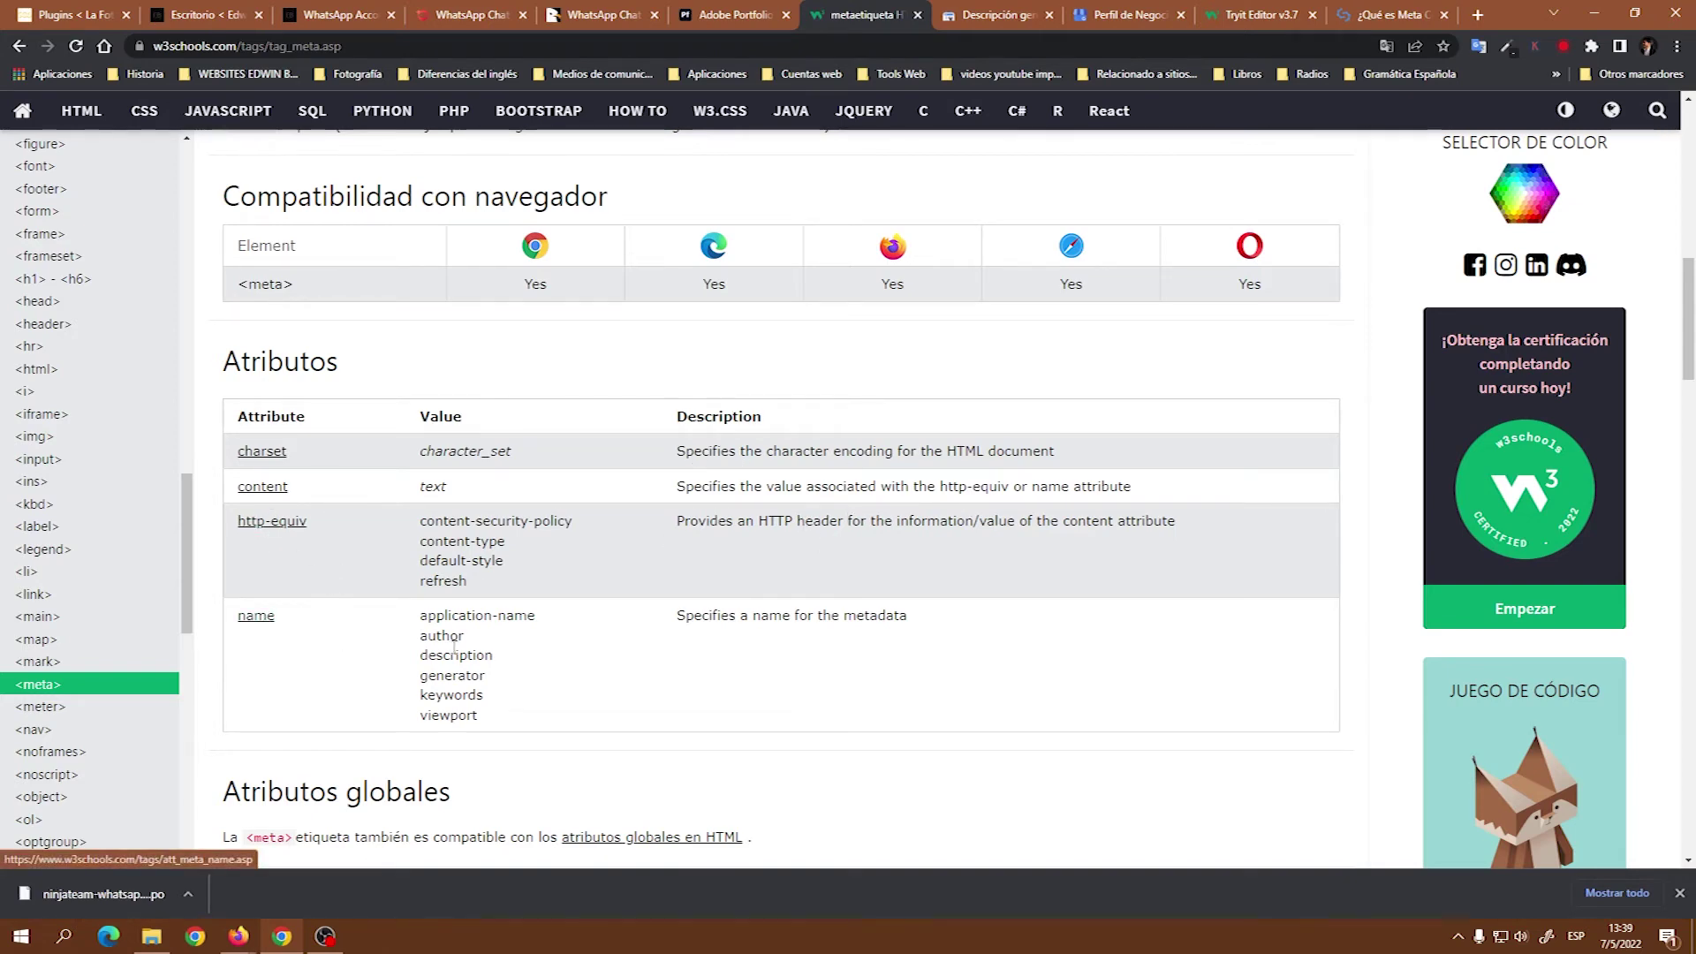
pyautogui.scroll(-5, 615, 601)
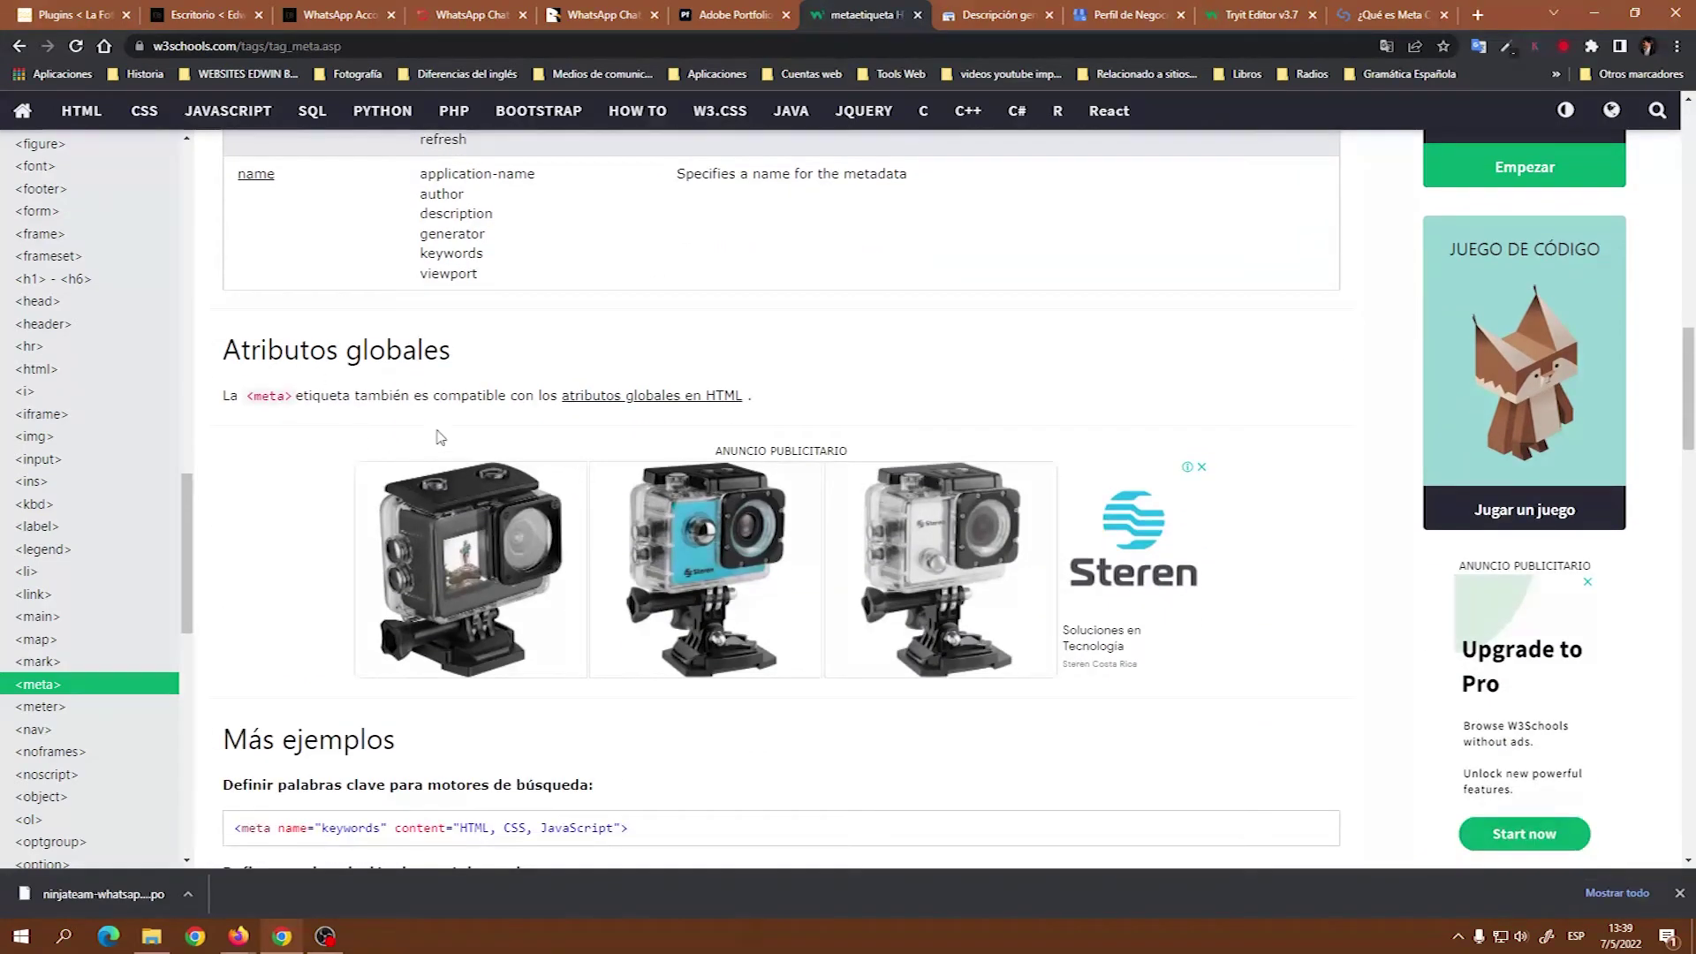
pyautogui.scroll(-5, 619, 592)
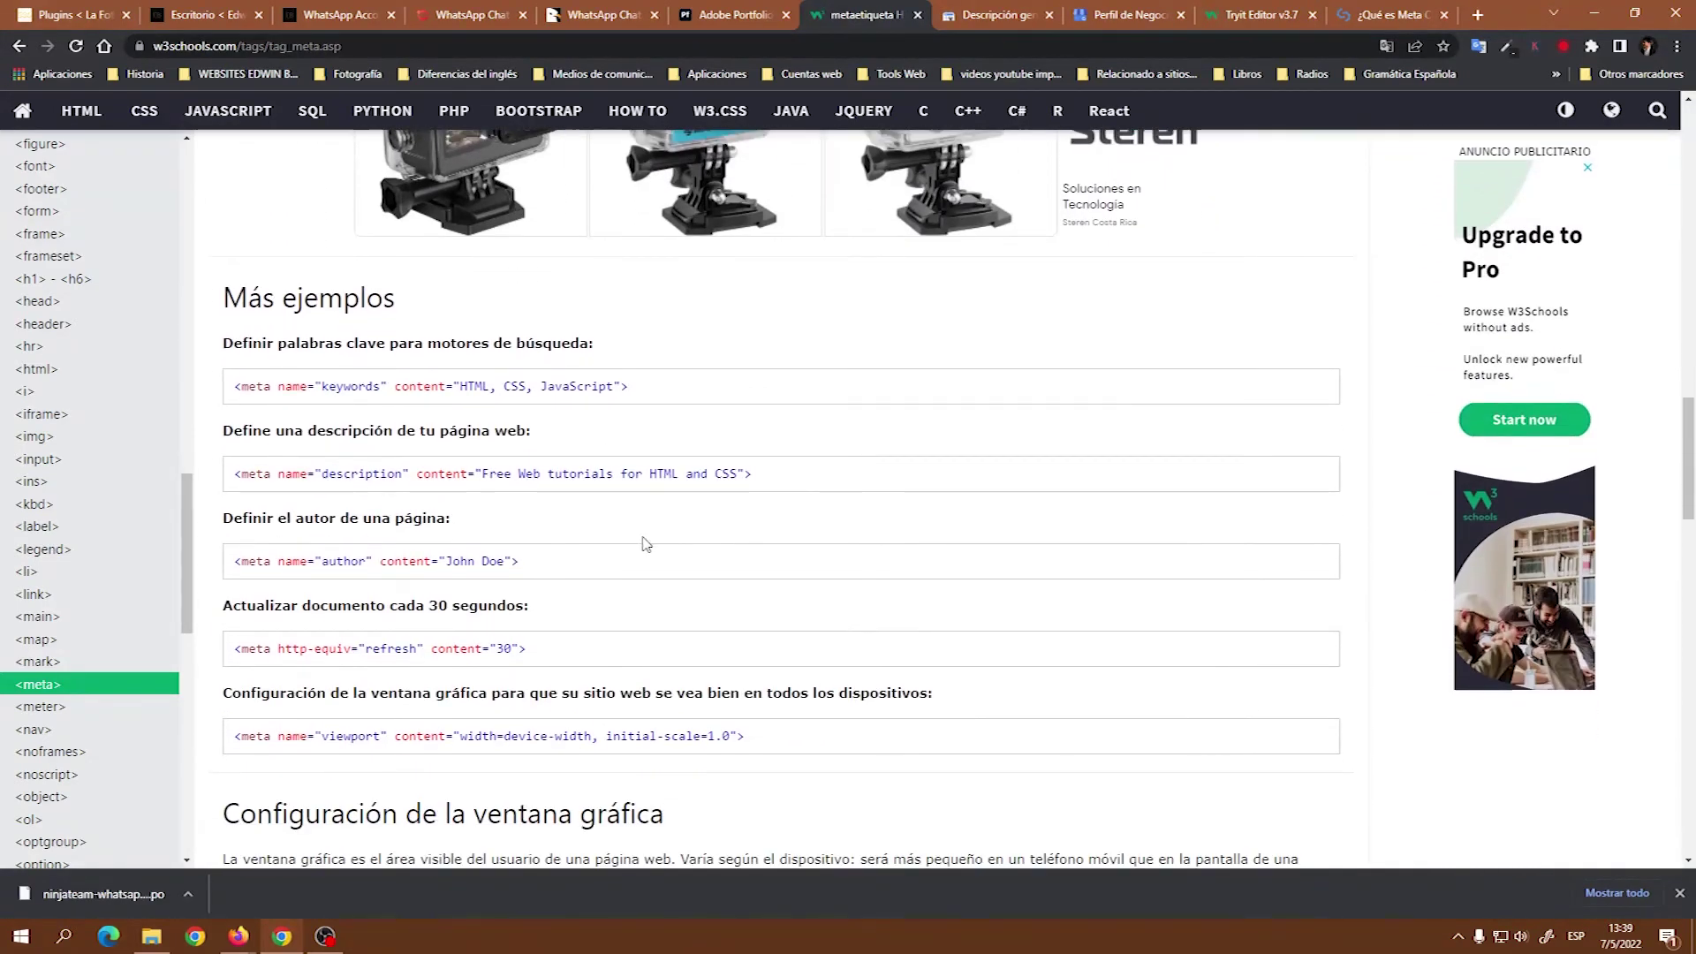
pyautogui.scroll(-1, 742, 623)
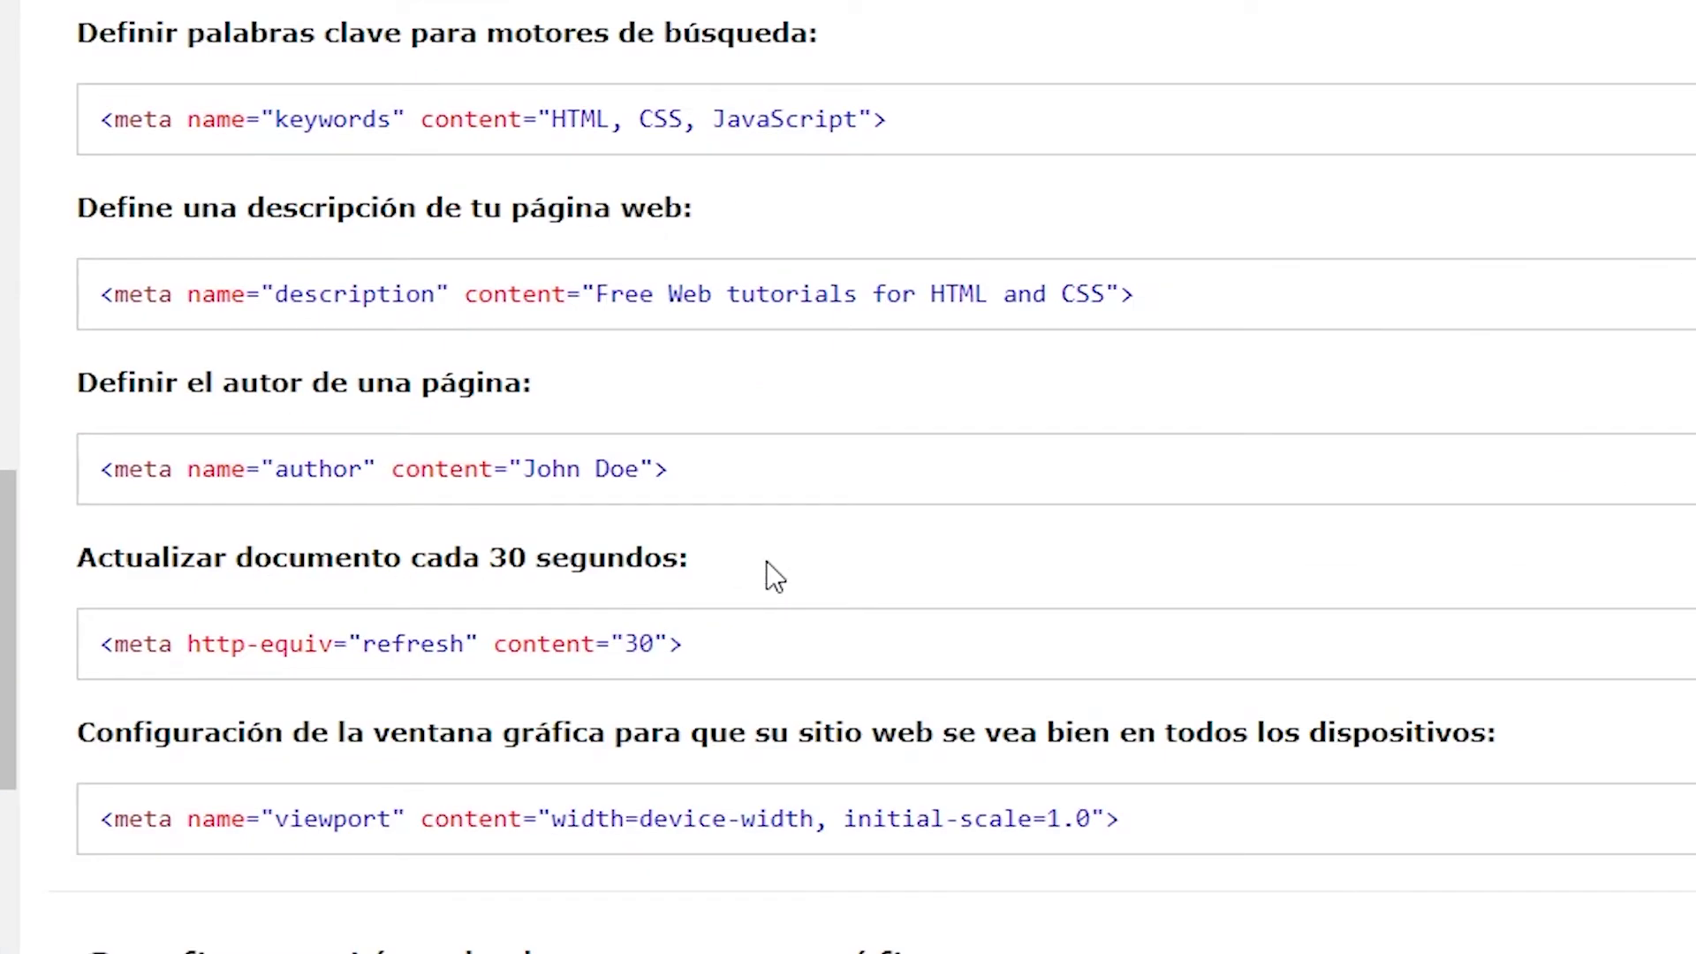
pyautogui.moveTo(684, 644); pyautogui.dragTo(89, 660)
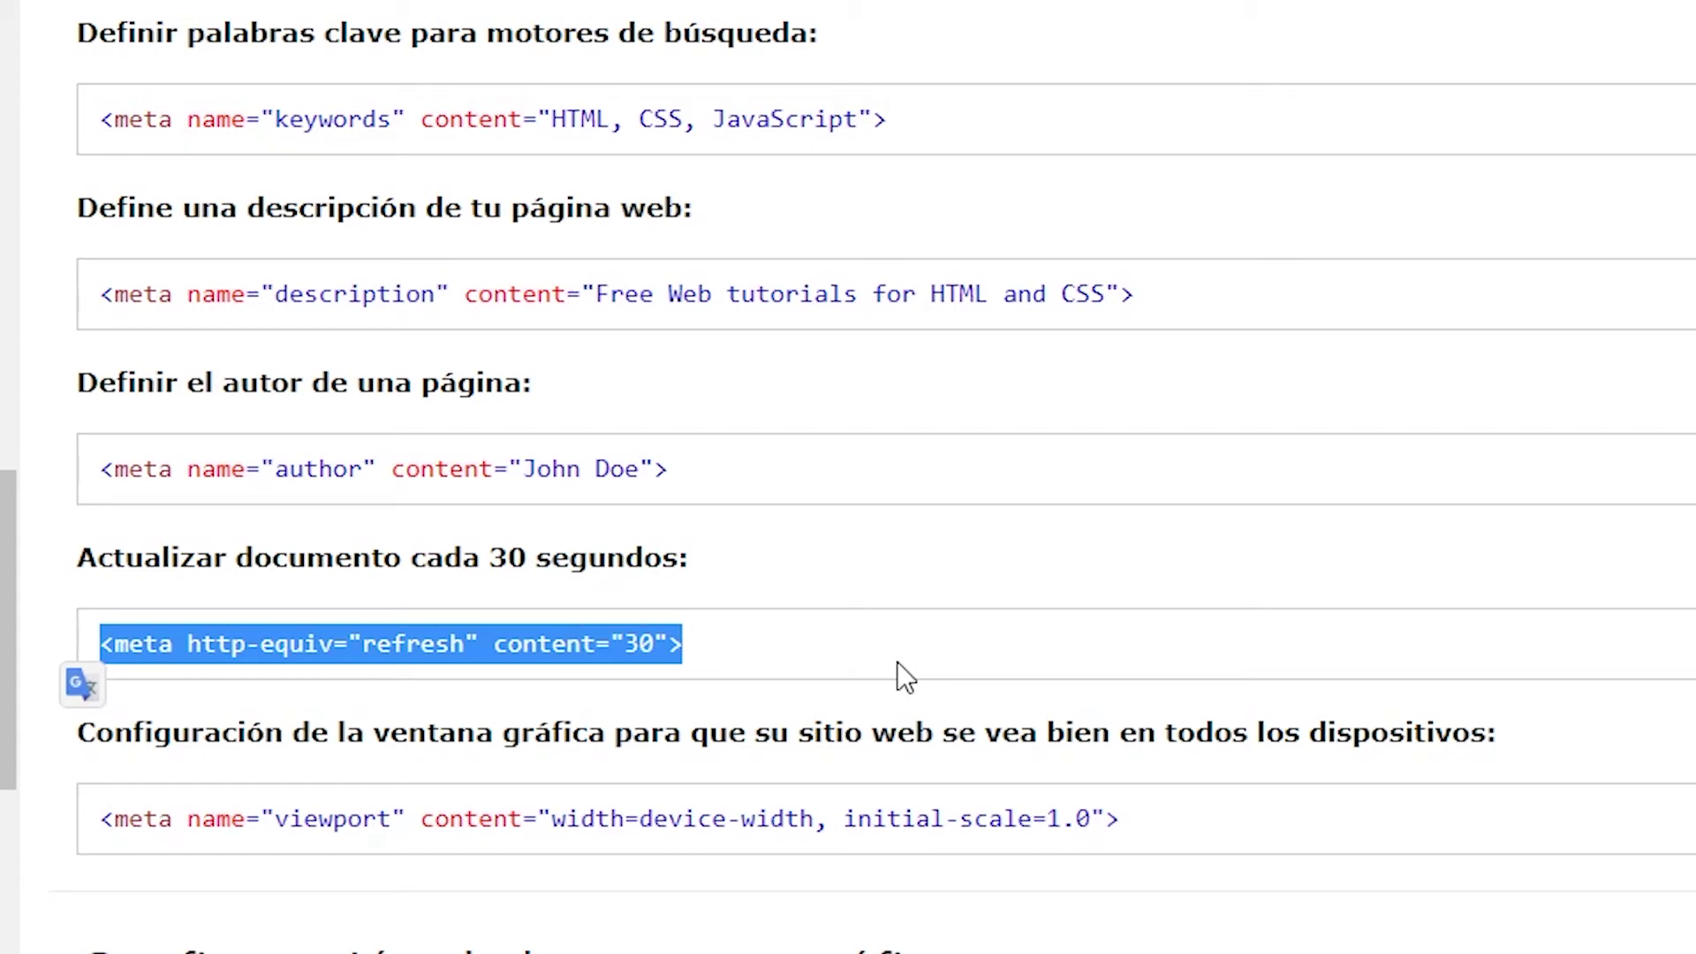
pyautogui.click(733, 649)
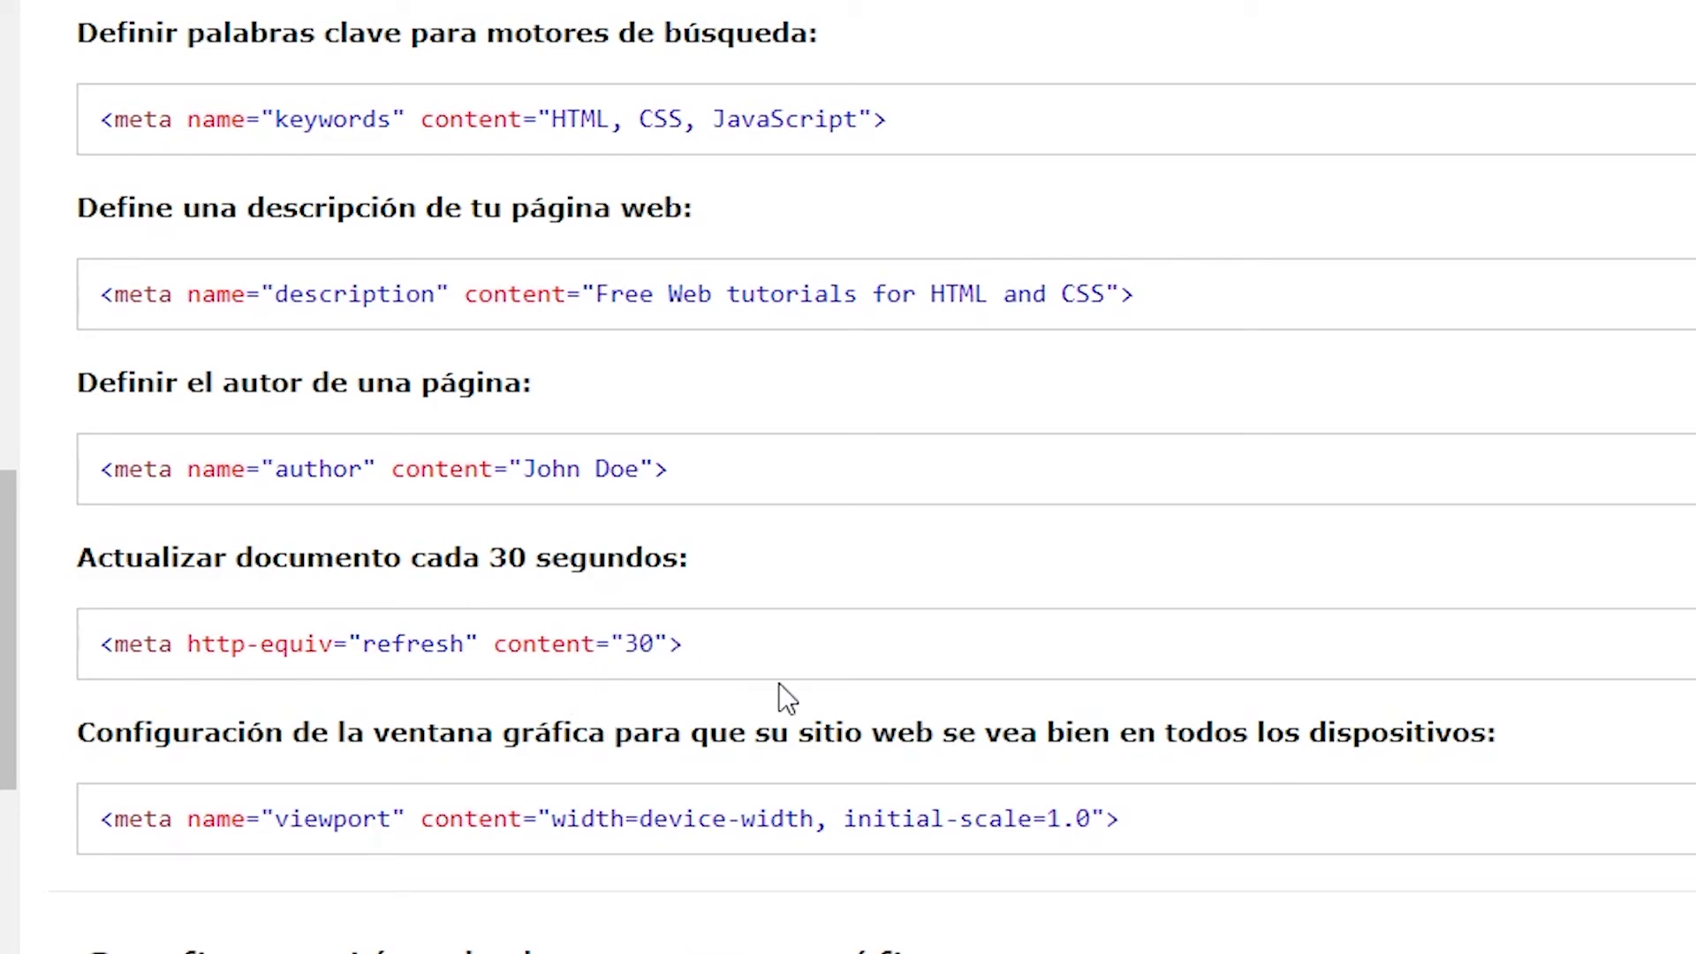
pyautogui.moveTo(729, 680); pyautogui.dragTo(97, 664)
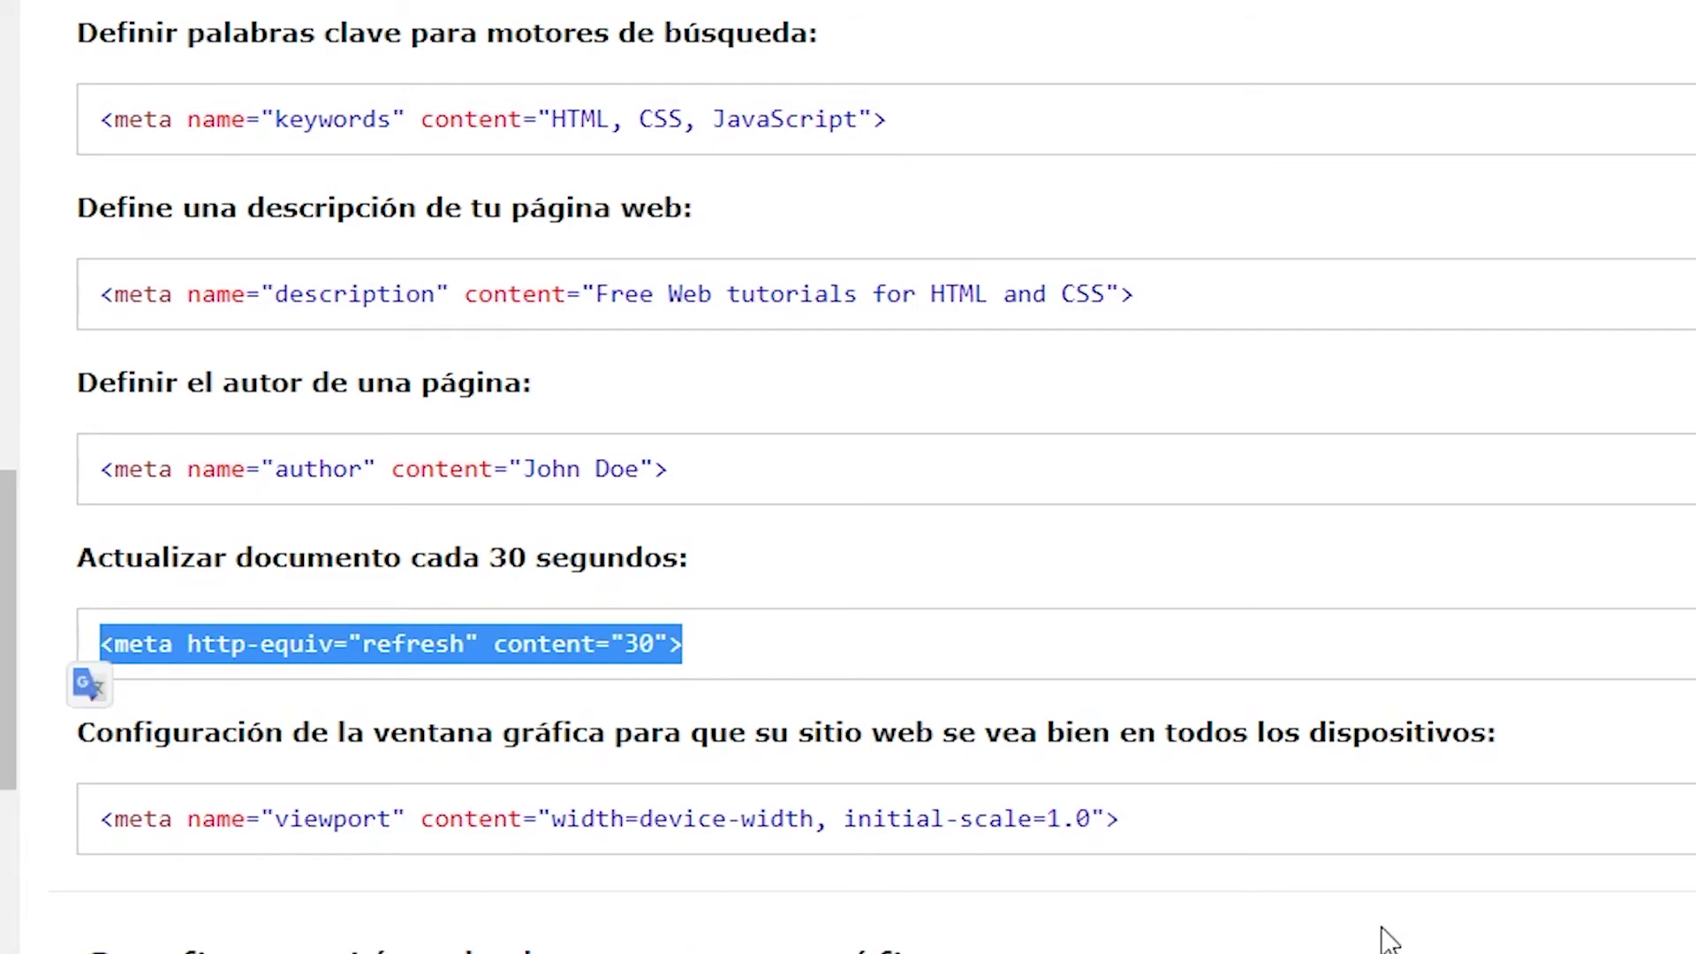
pyautogui.scroll(-5, 1382, 938)
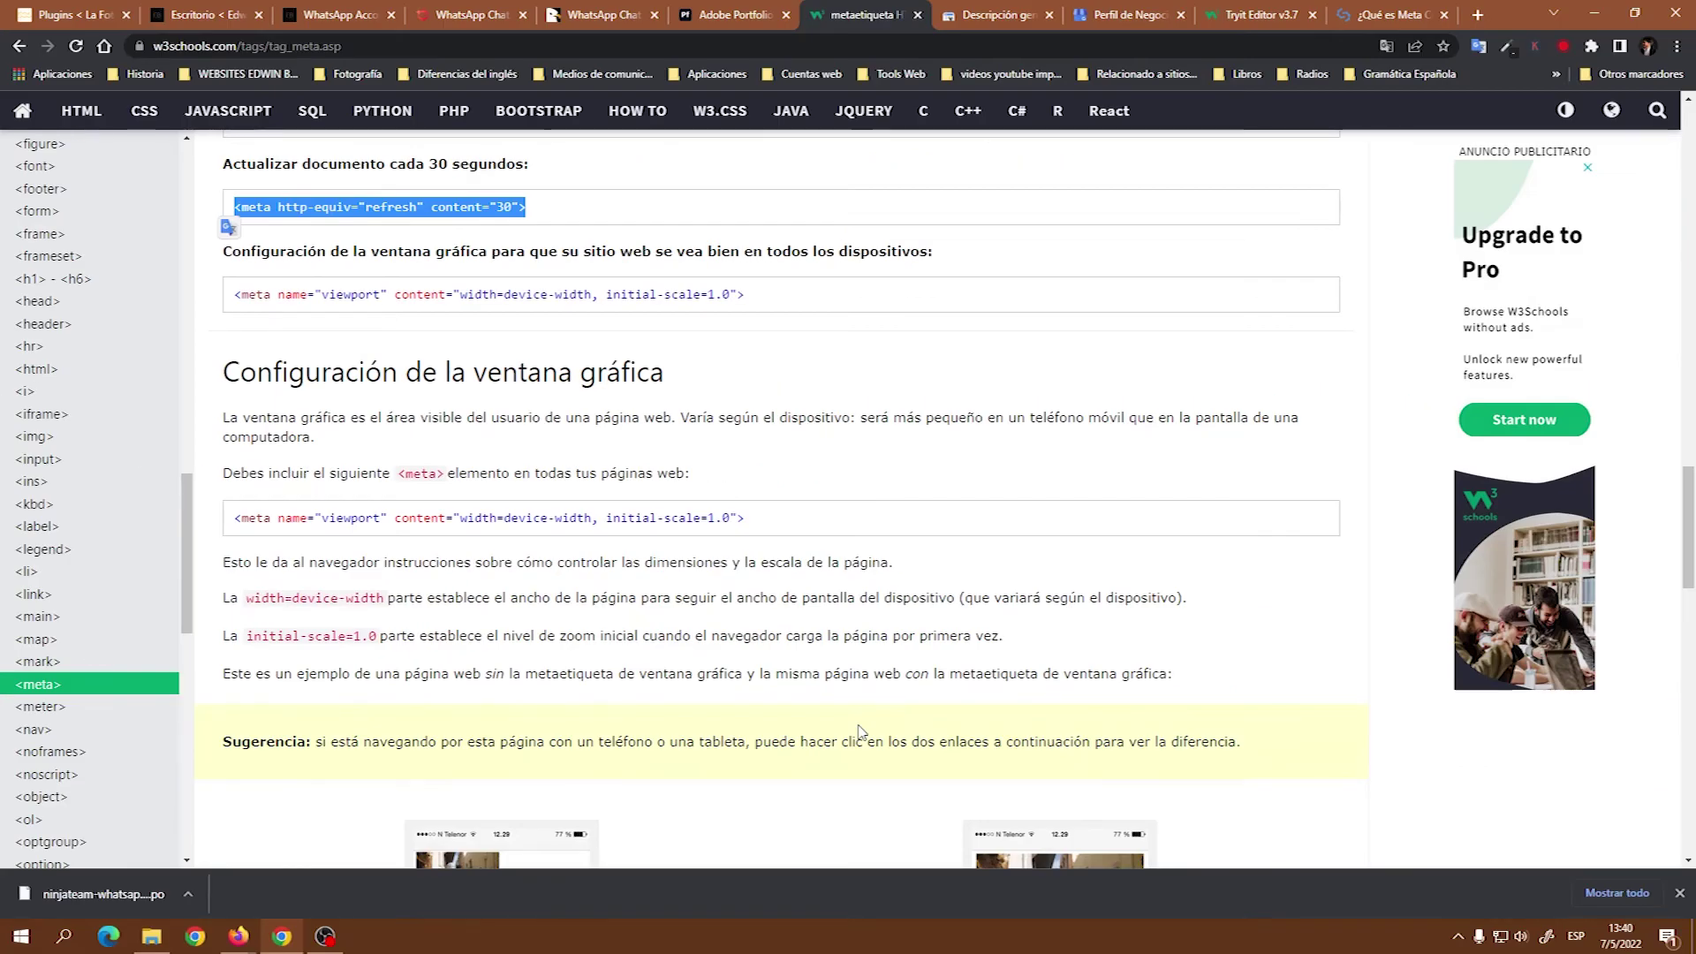
pyautogui.scroll(-3, 1387, 938)
pyautogui.scroll(-6, 742, 716)
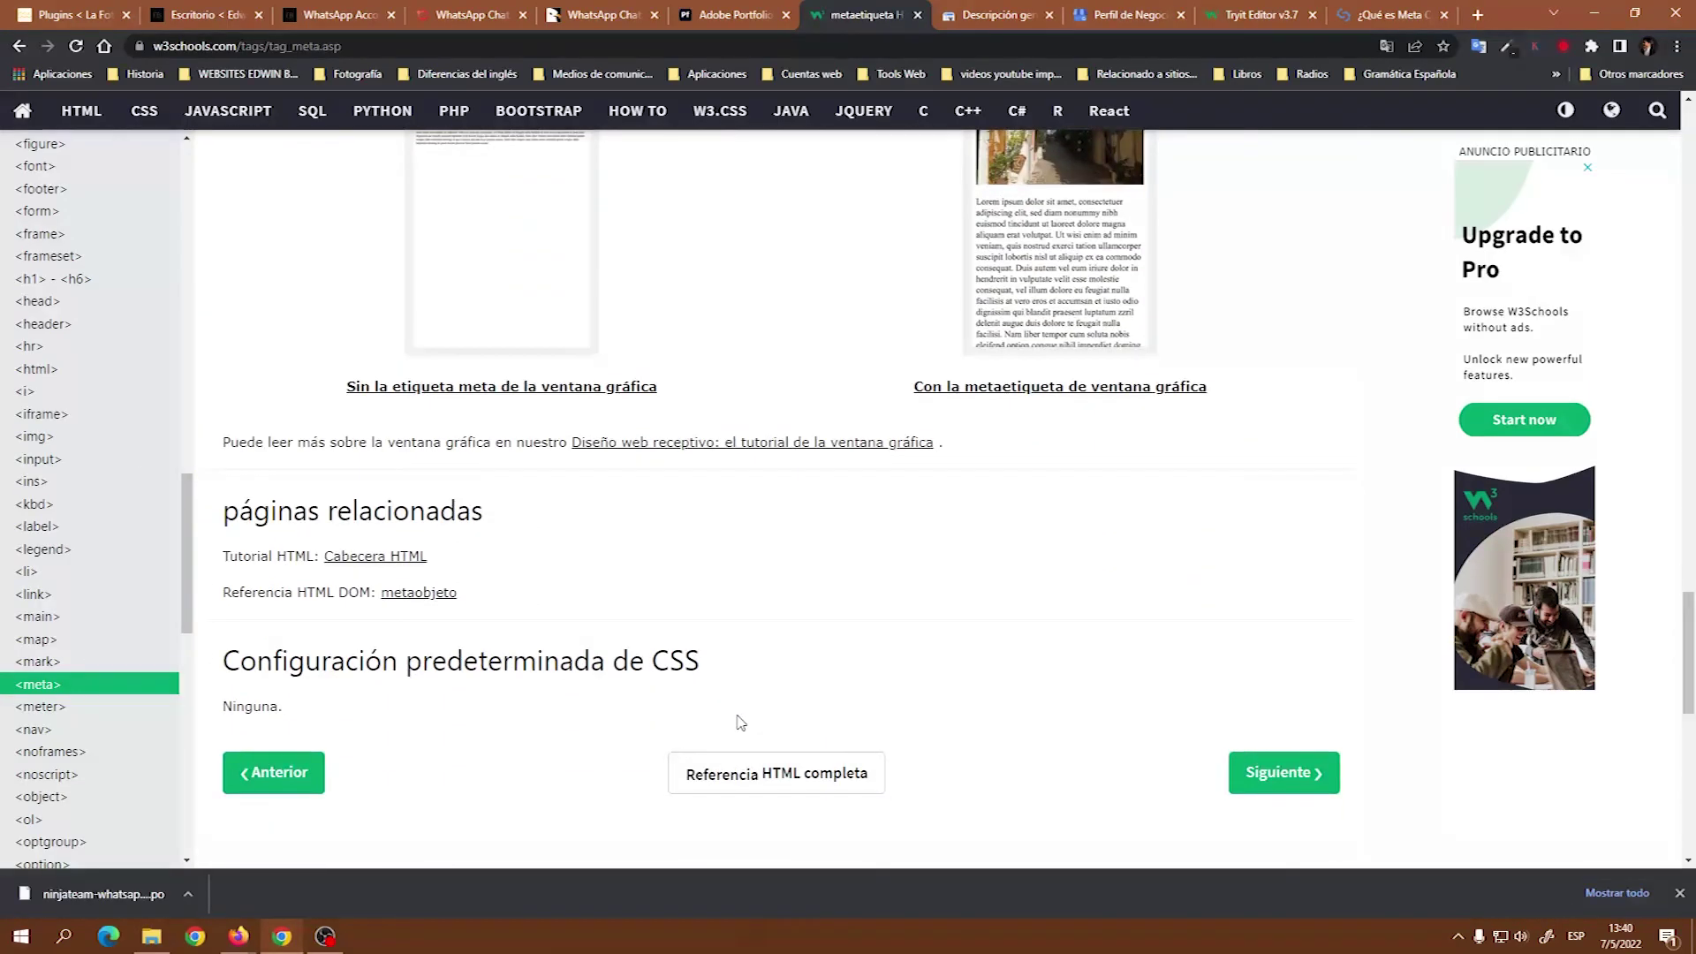
pyautogui.scroll(11, 765, 719)
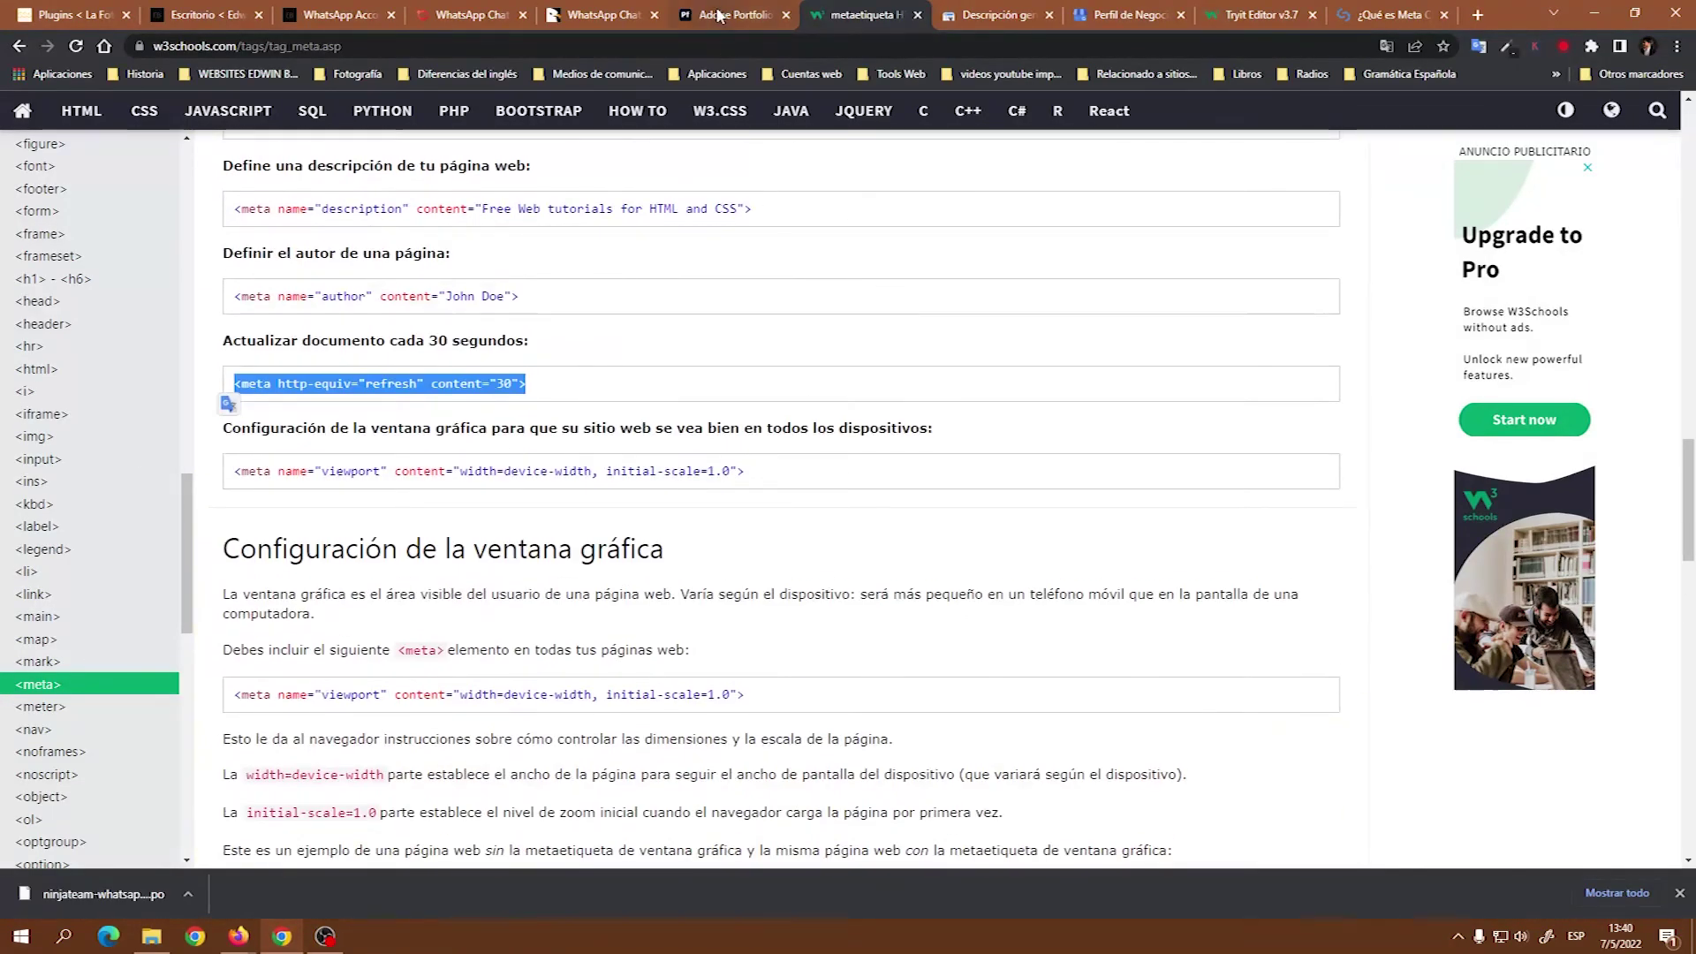
pyautogui.click(720, 15)
# Add a blank line after the last tag in Portfolio's custom meta tags box.
pyautogui.click(881, 596)
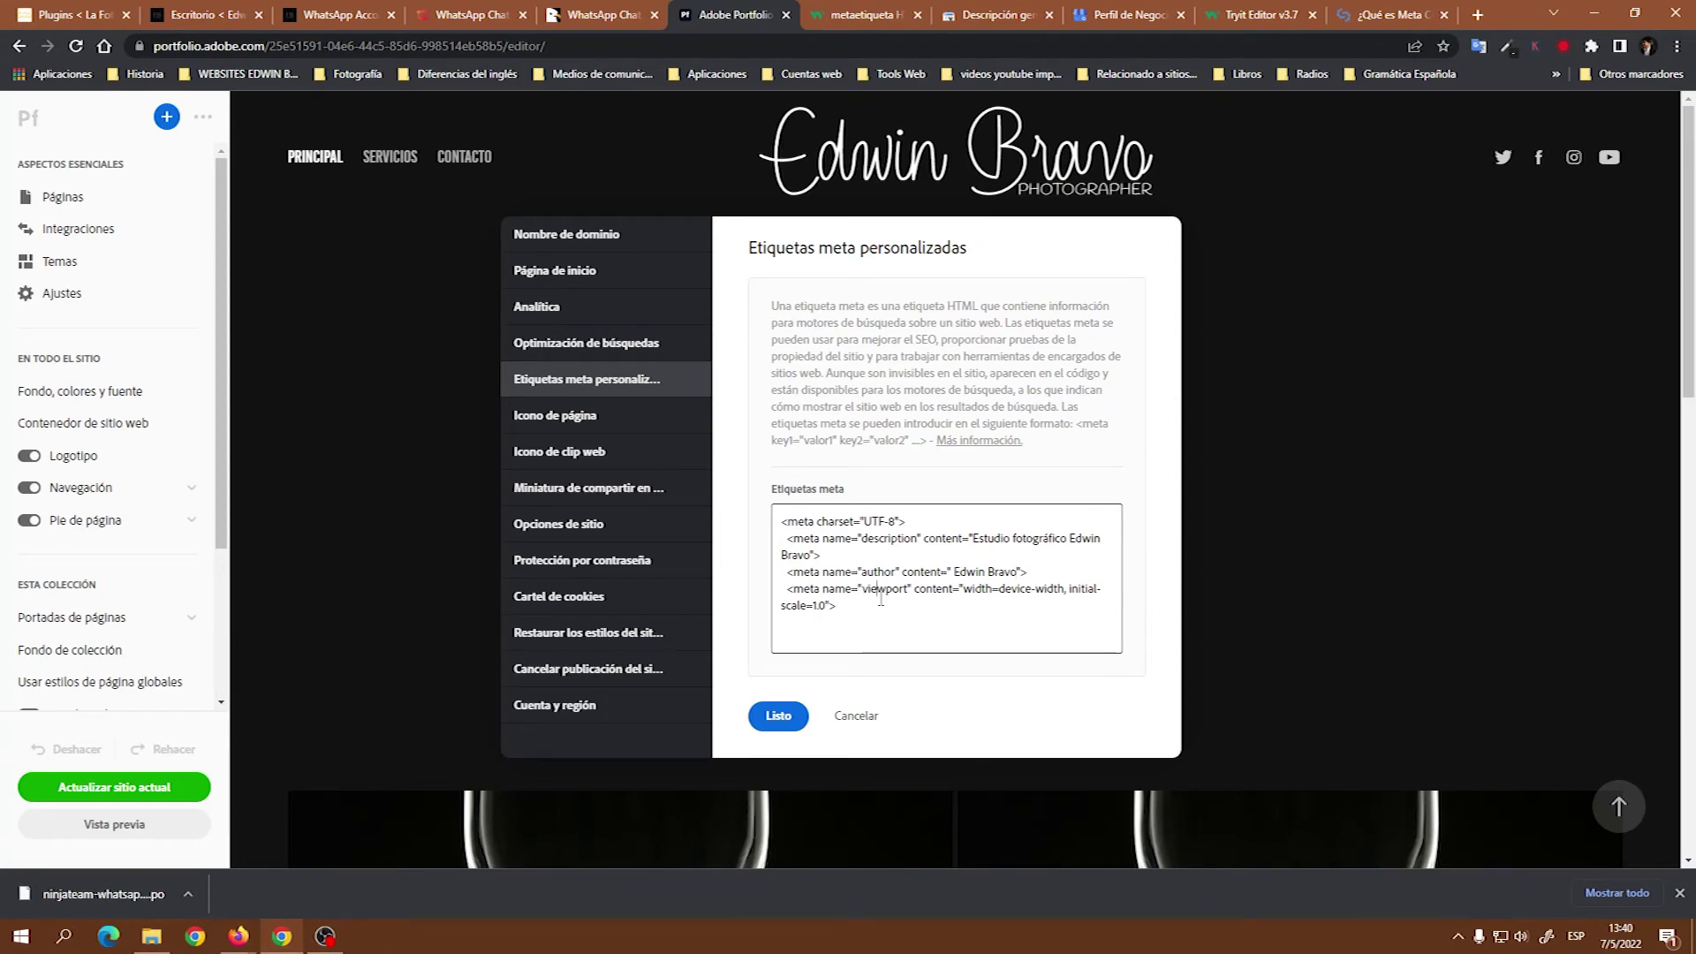
pyautogui.press('Return')
pyautogui.click(991, 18)
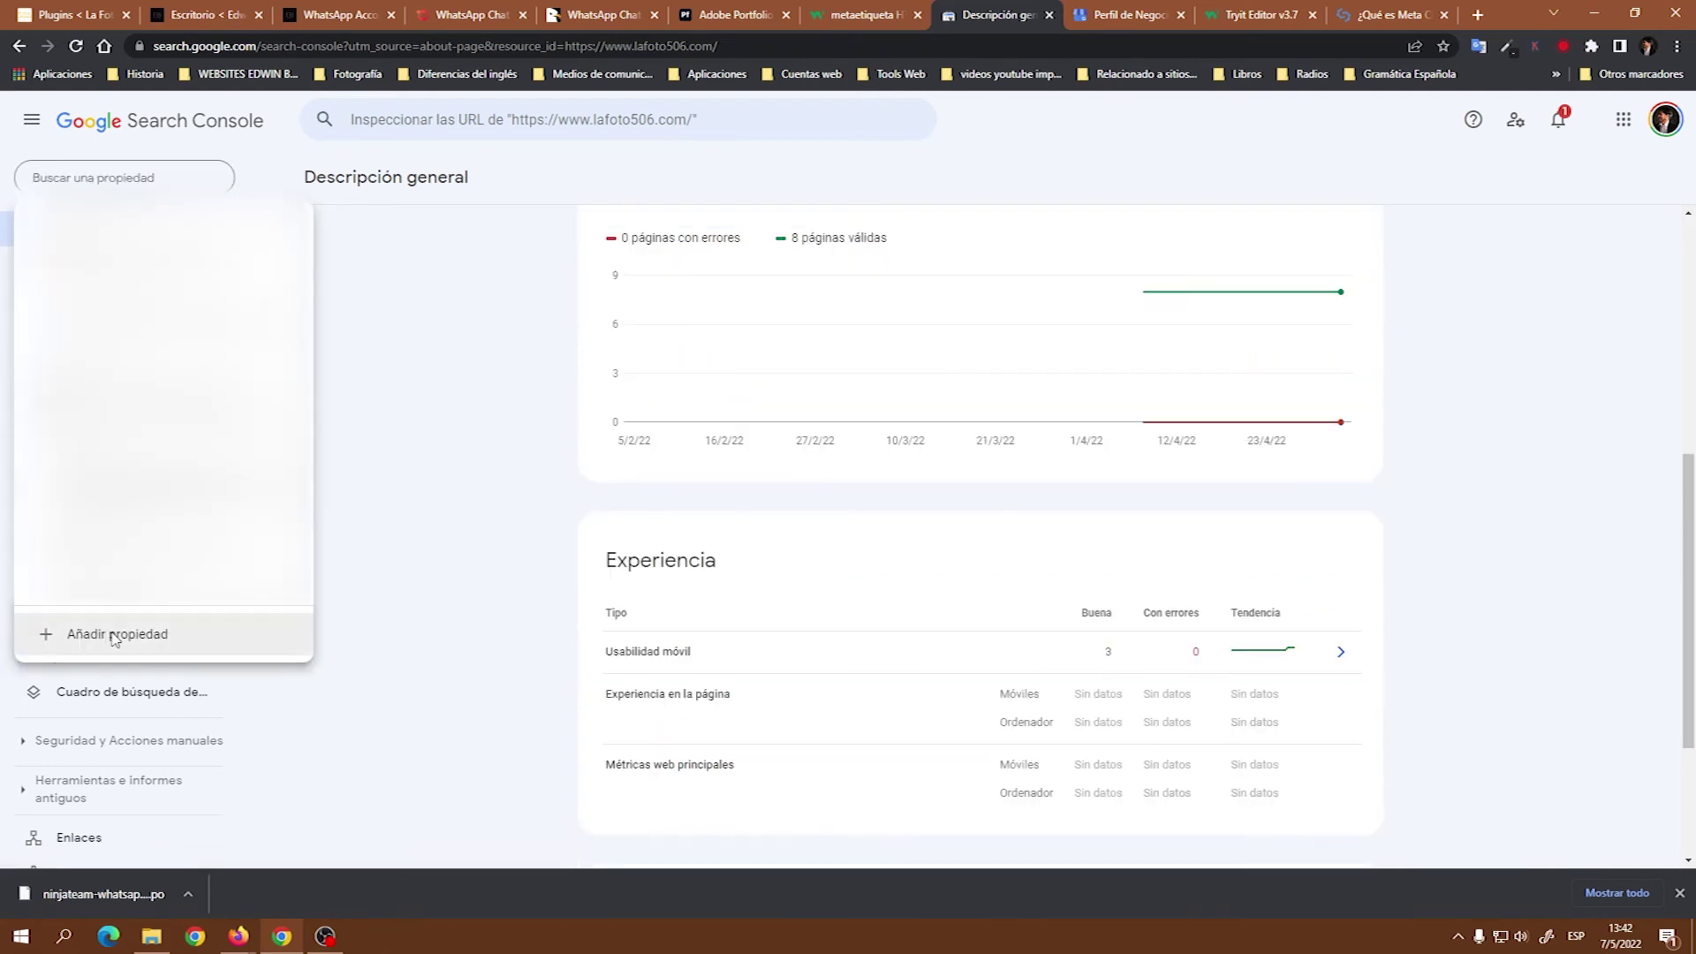
pyautogui.click(114, 634)
pyautogui.click(1048, 469)
pyautogui.click(1002, 566)
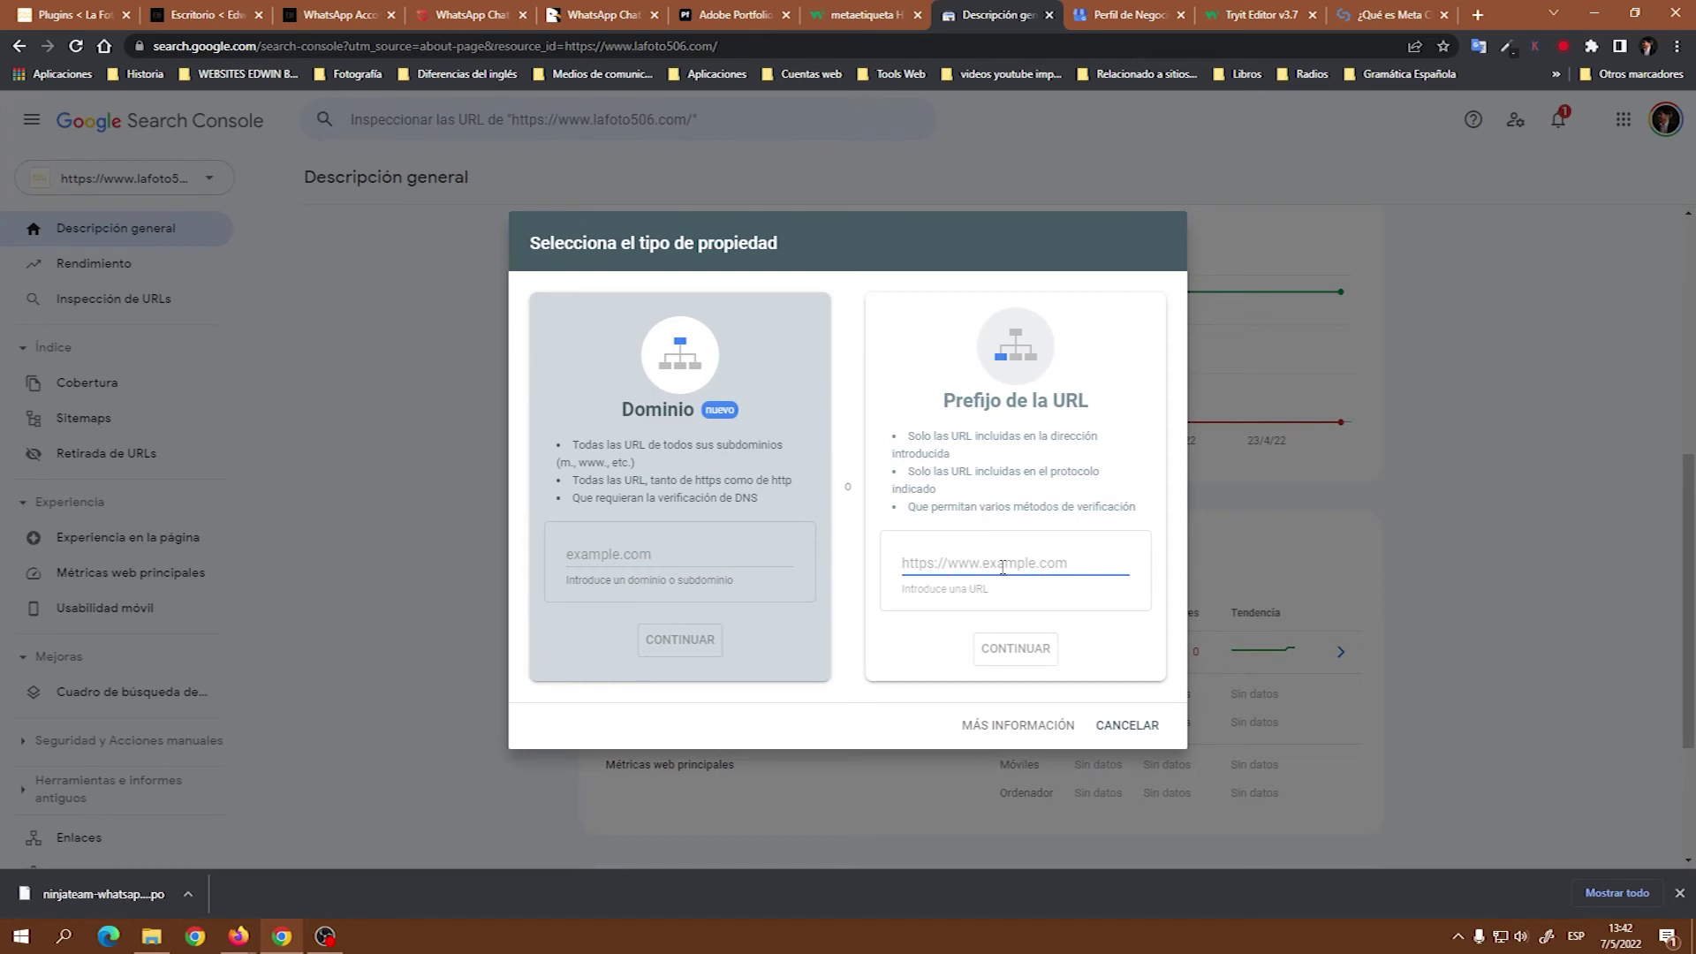
pyautogui.write('kesbra.com')
pyautogui.click(1015, 649)
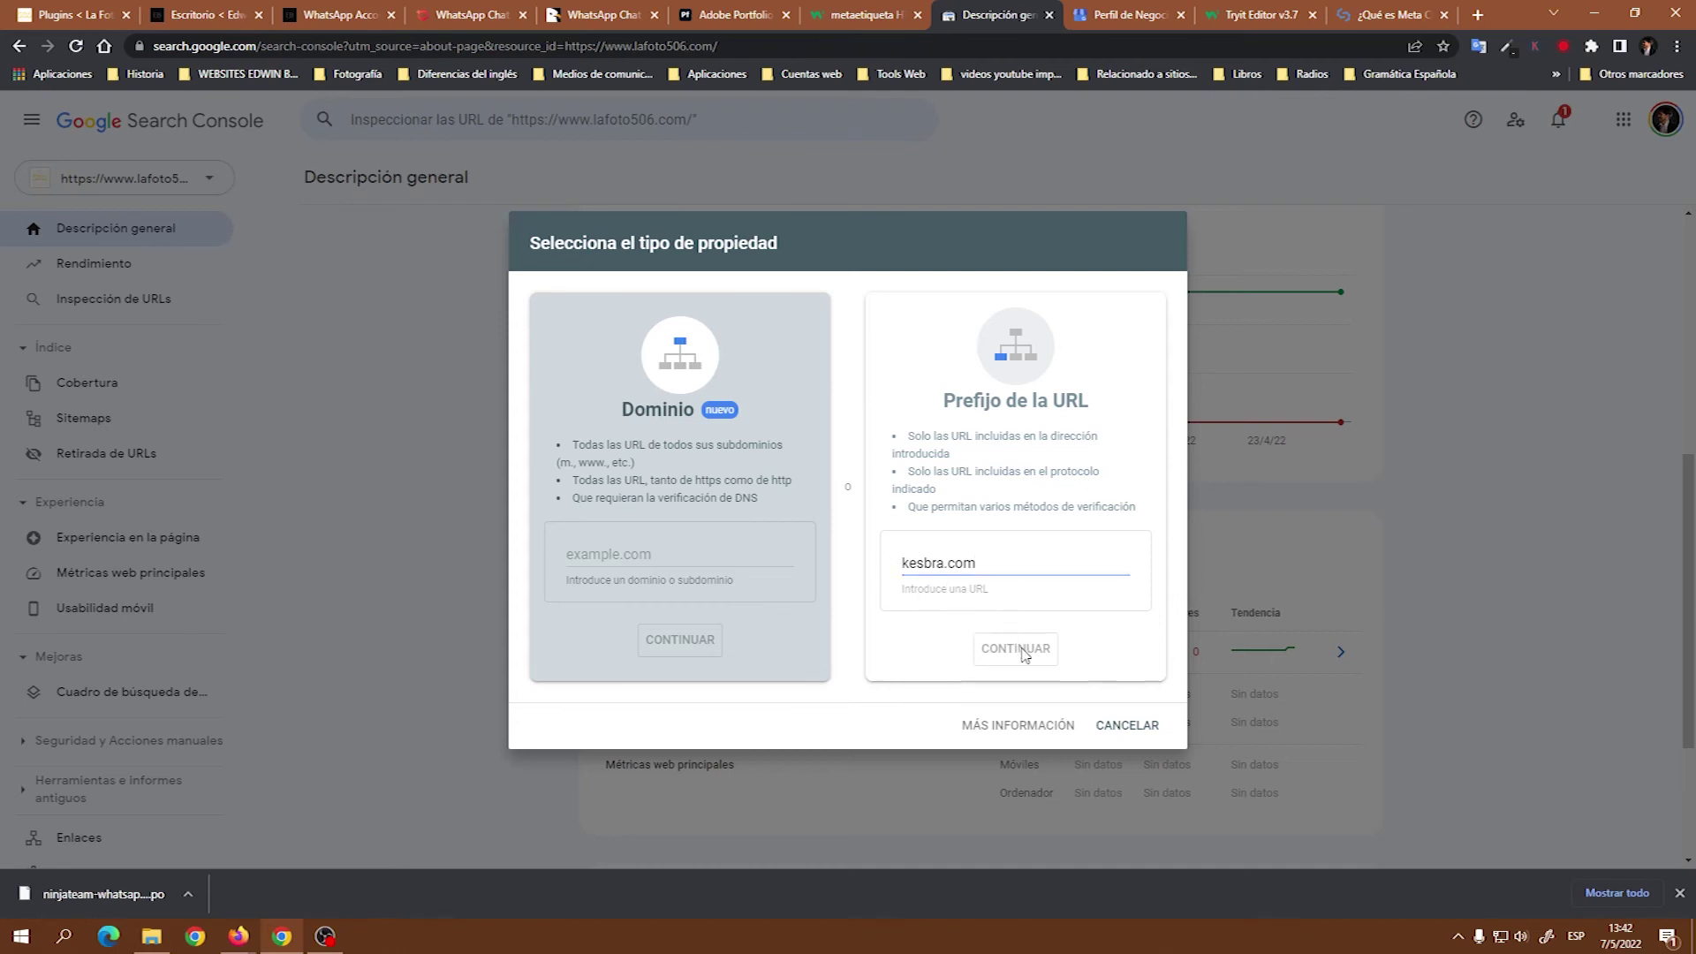
pyautogui.click(908, 560)
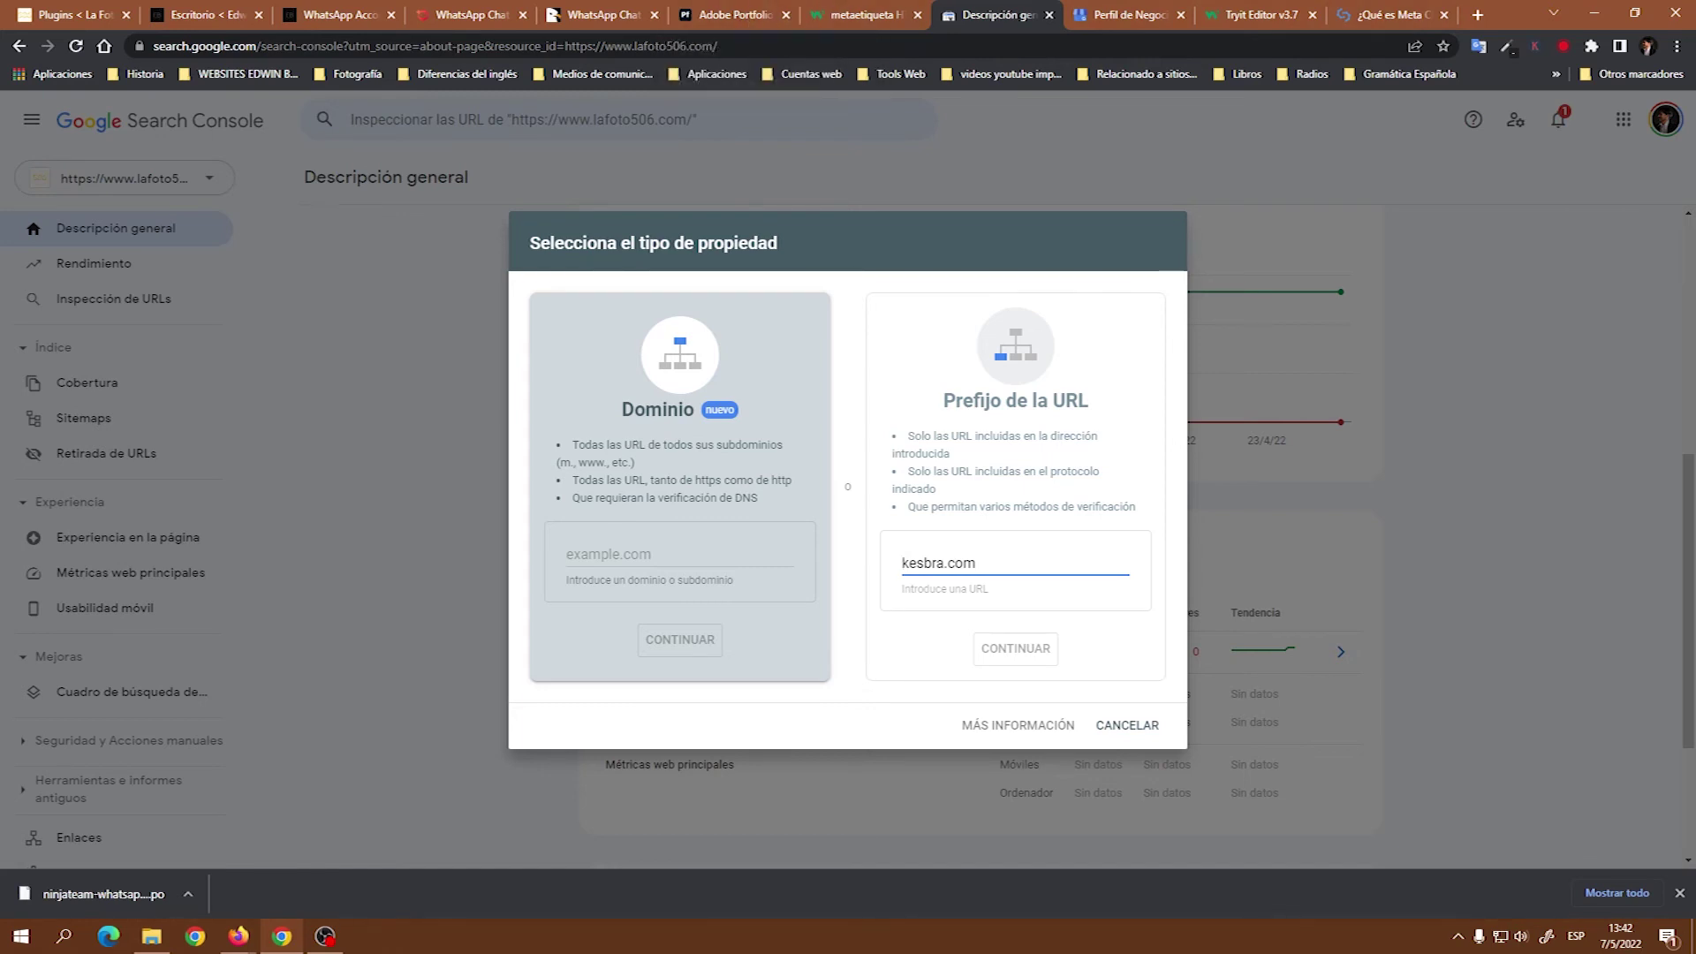
pyautogui.hotkey('alt', 'Tab')
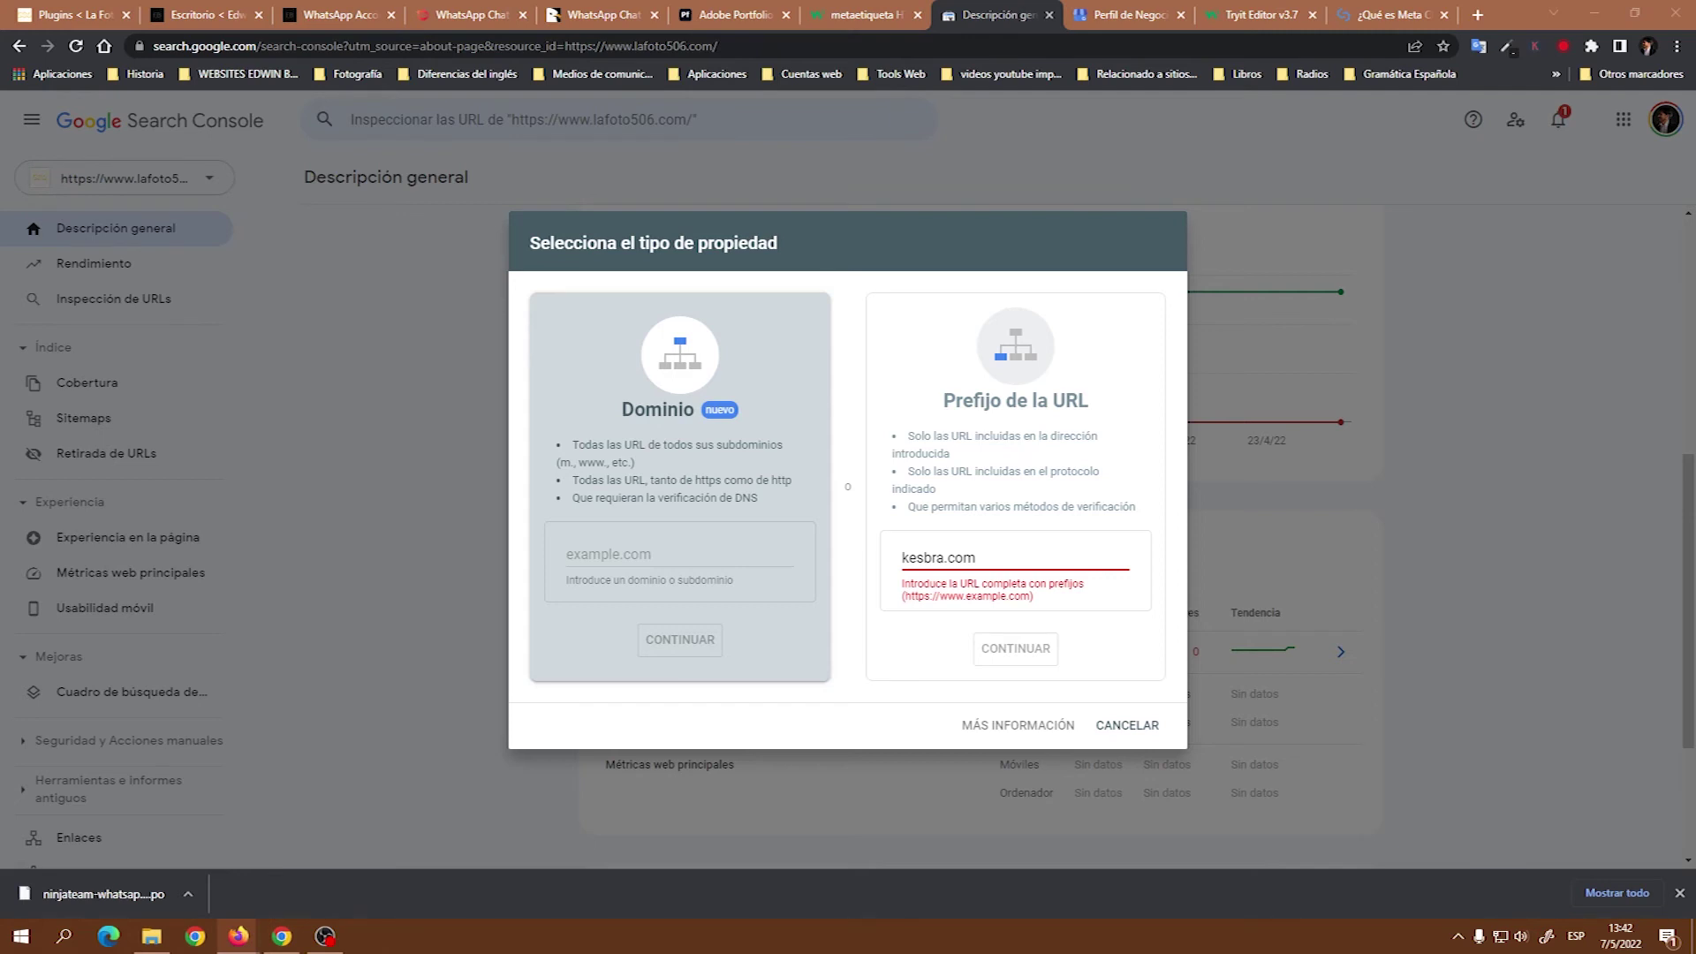
pyautogui.hotkey('alt', 'Tab')
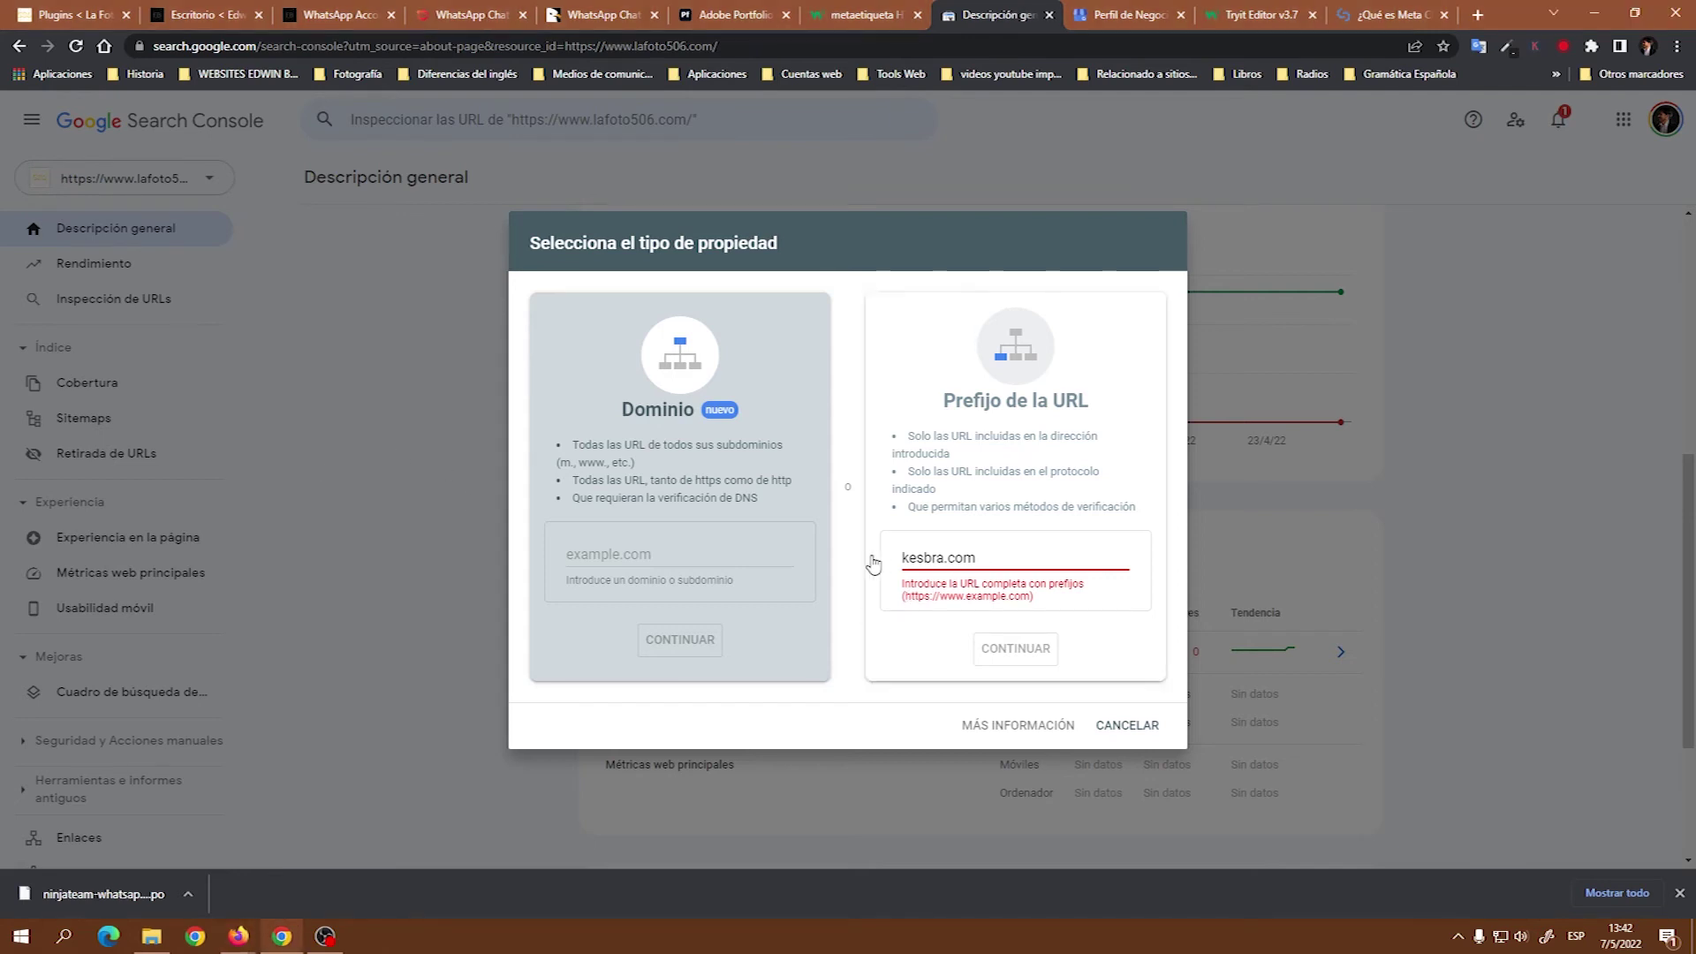
pyautogui.click(905, 557)
pyautogui.moveTo(977, 563); pyautogui.dragTo(895, 575)
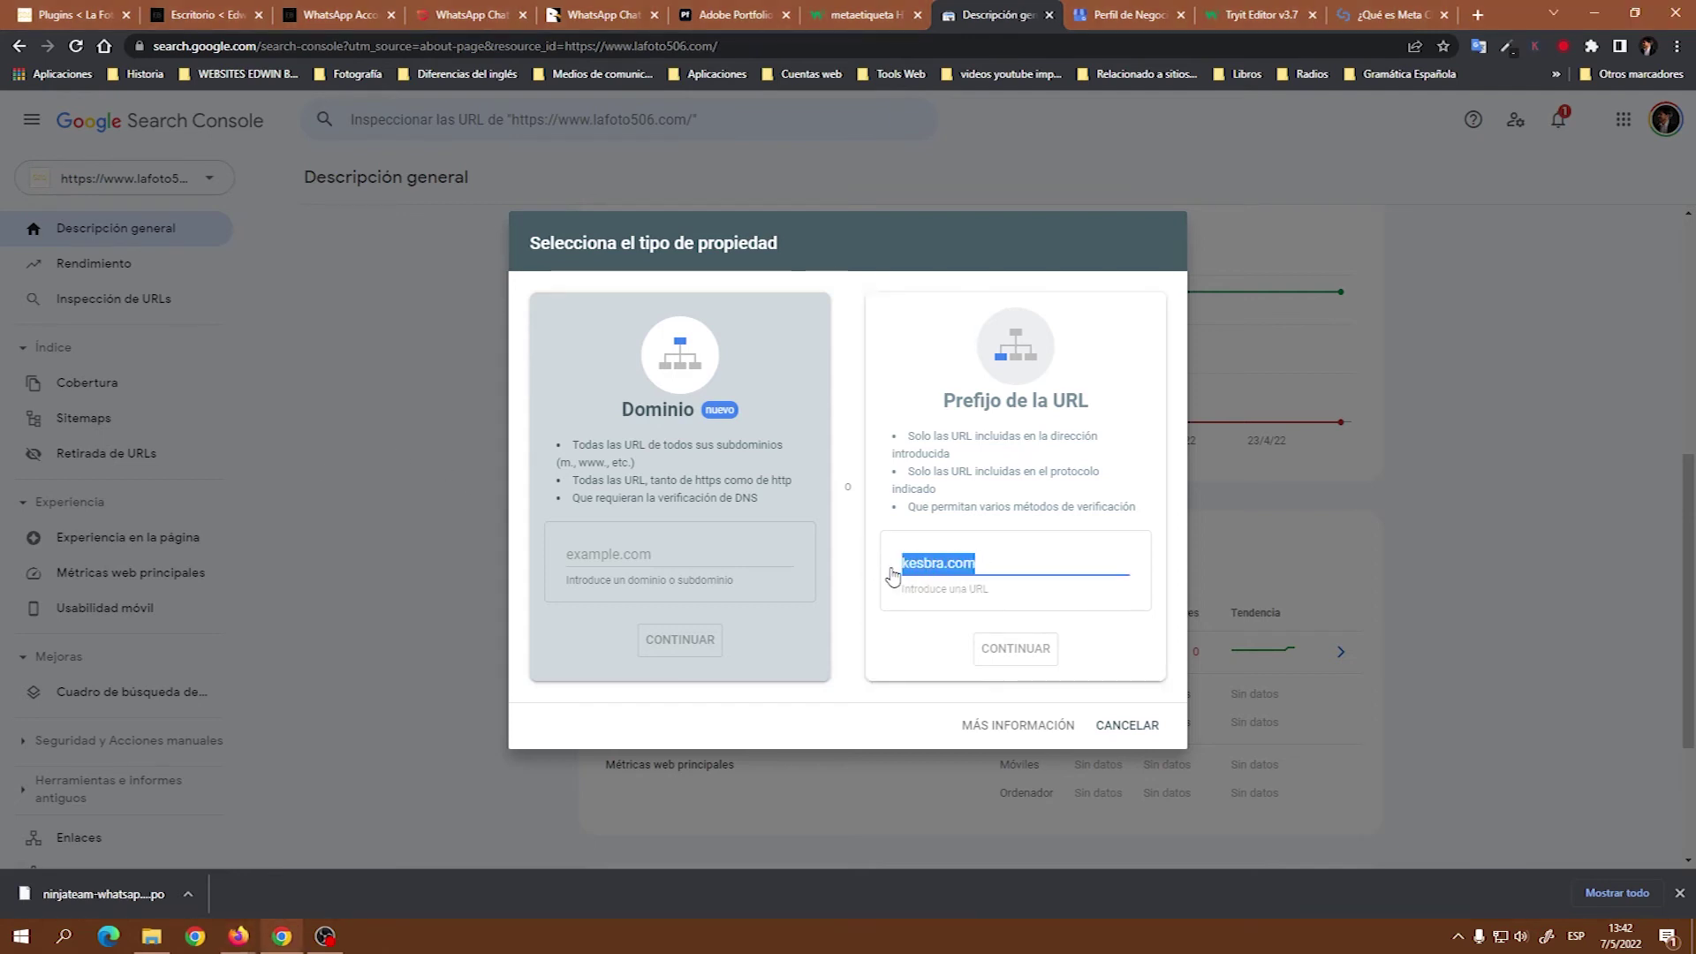
pyautogui.write('https://kesbra.com/')
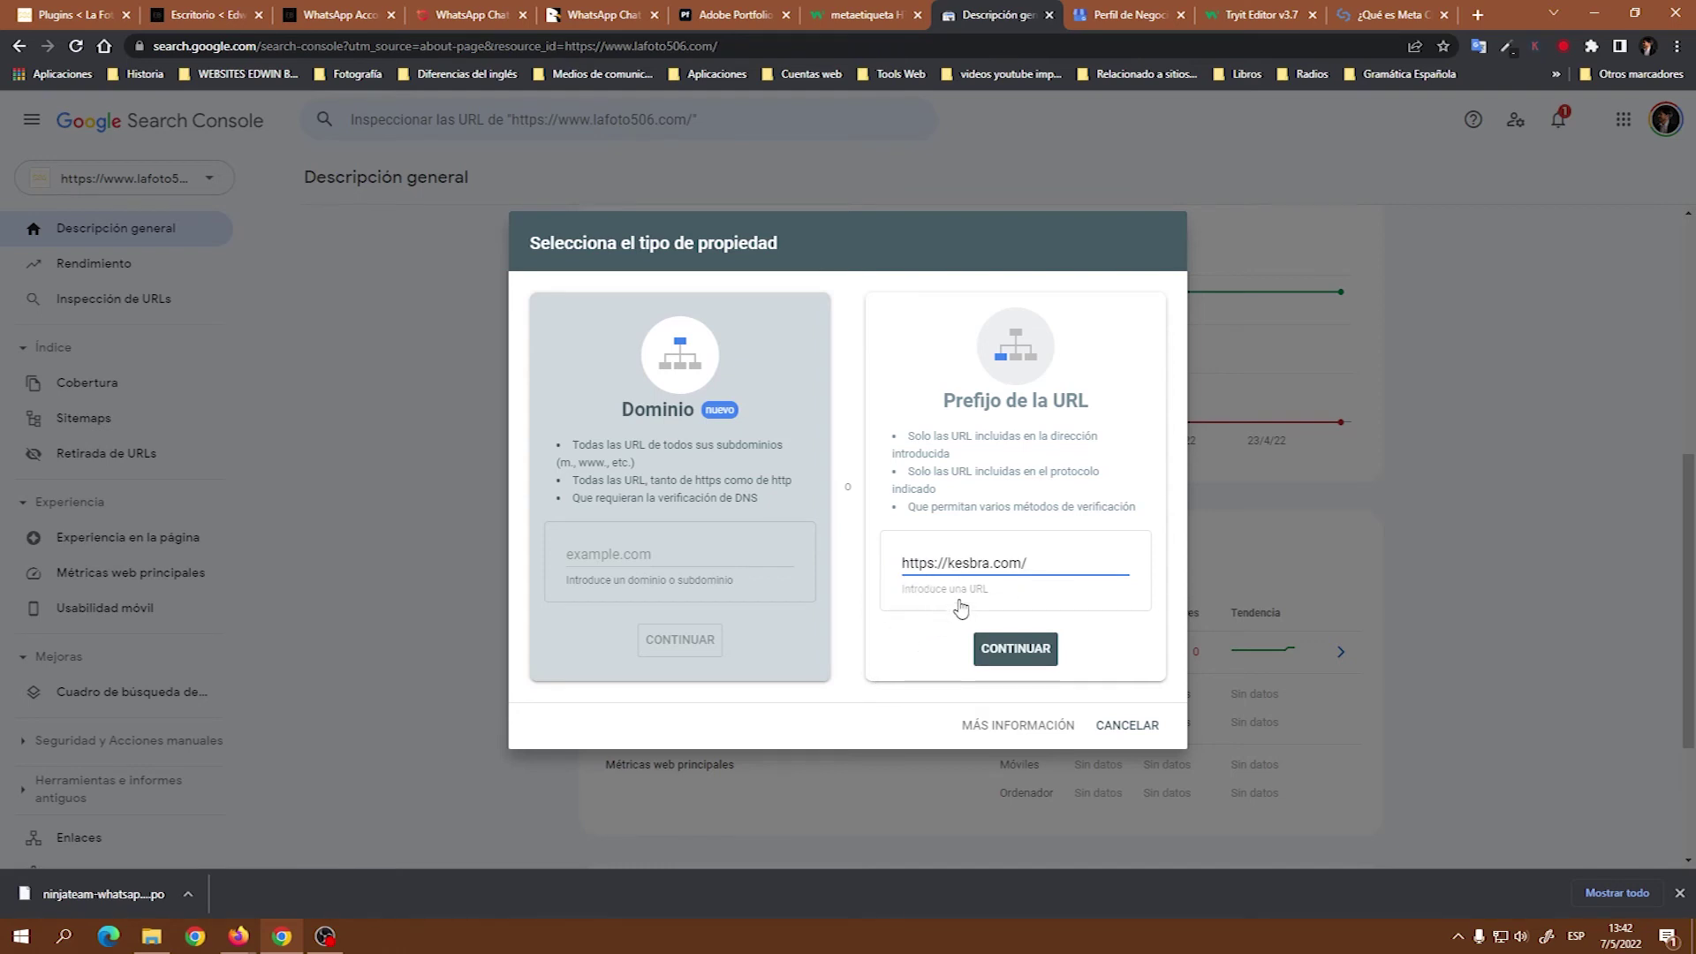
pyautogui.click(1038, 650)
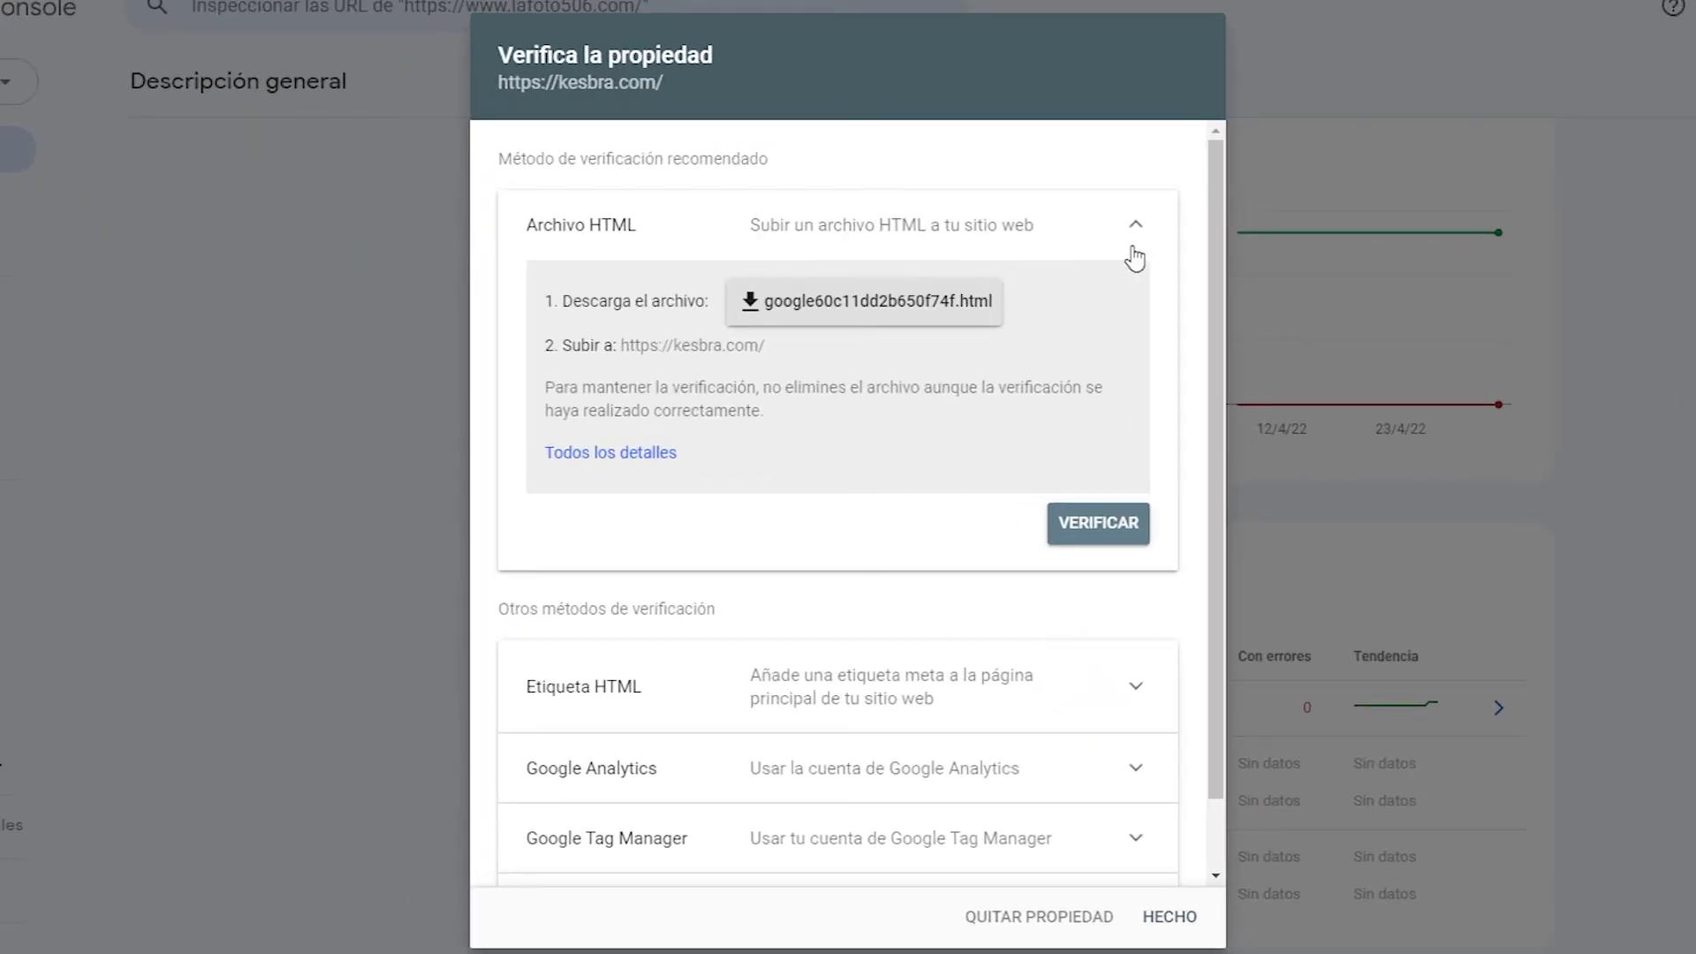
# Expand the HTML tag verification method and copy kesbra.com's google-site-verification meta tag.
pyautogui.scroll(-1, 1162, 539)
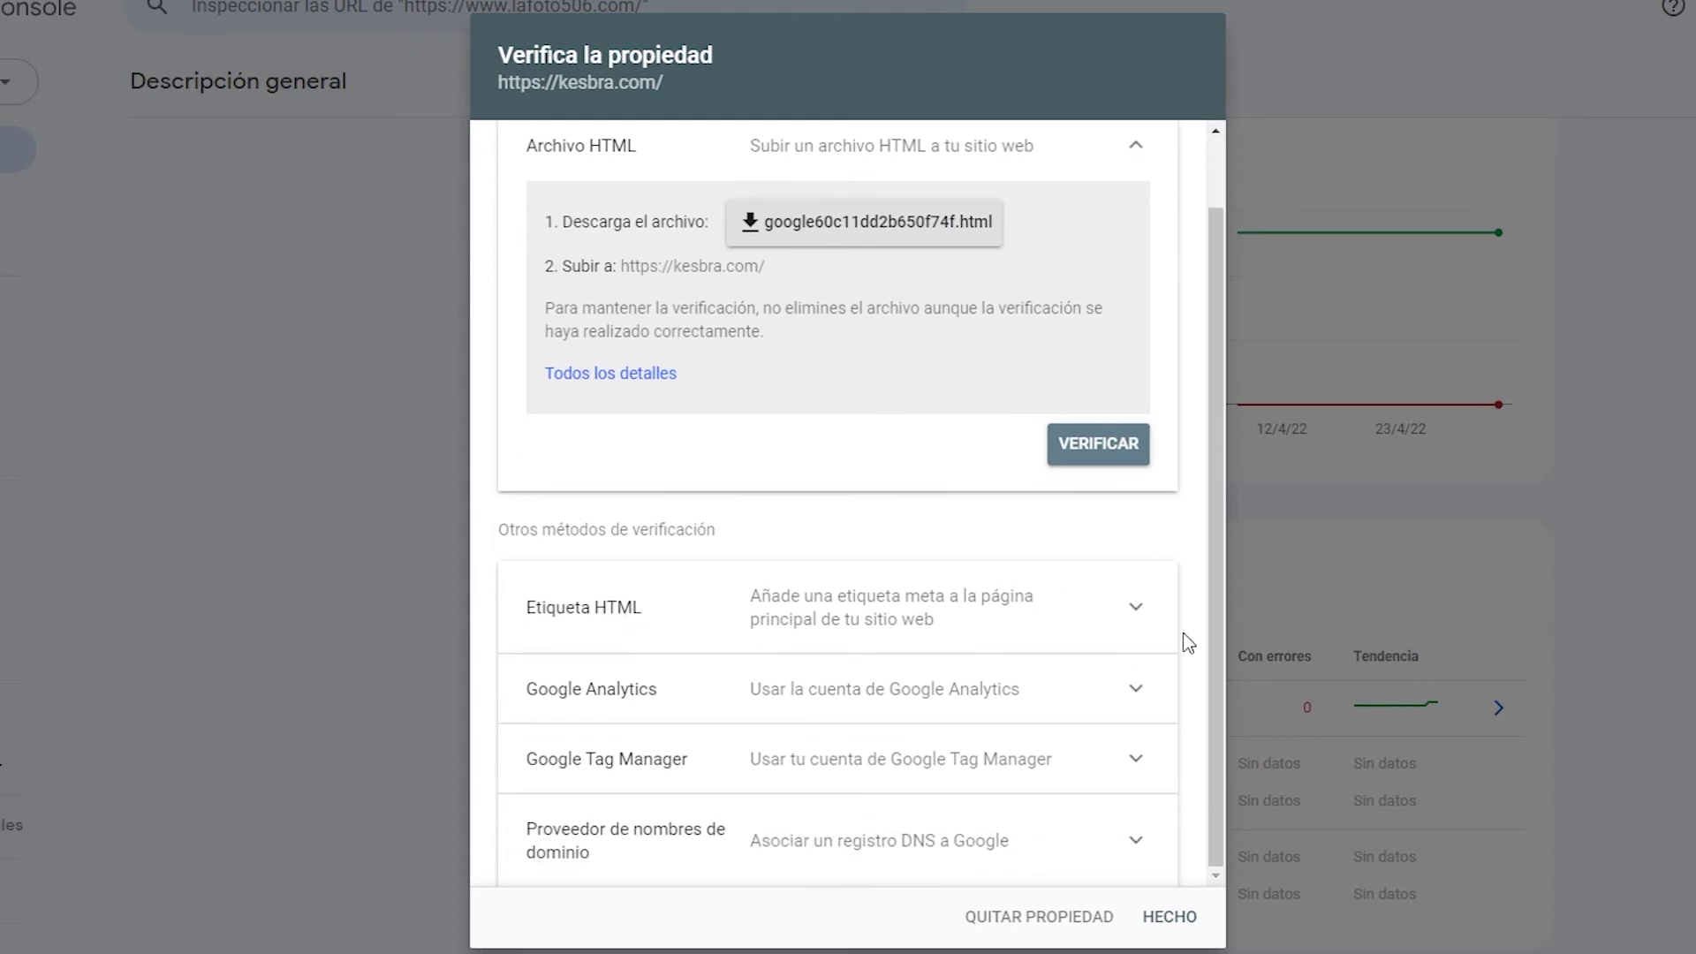
pyautogui.click(1135, 611)
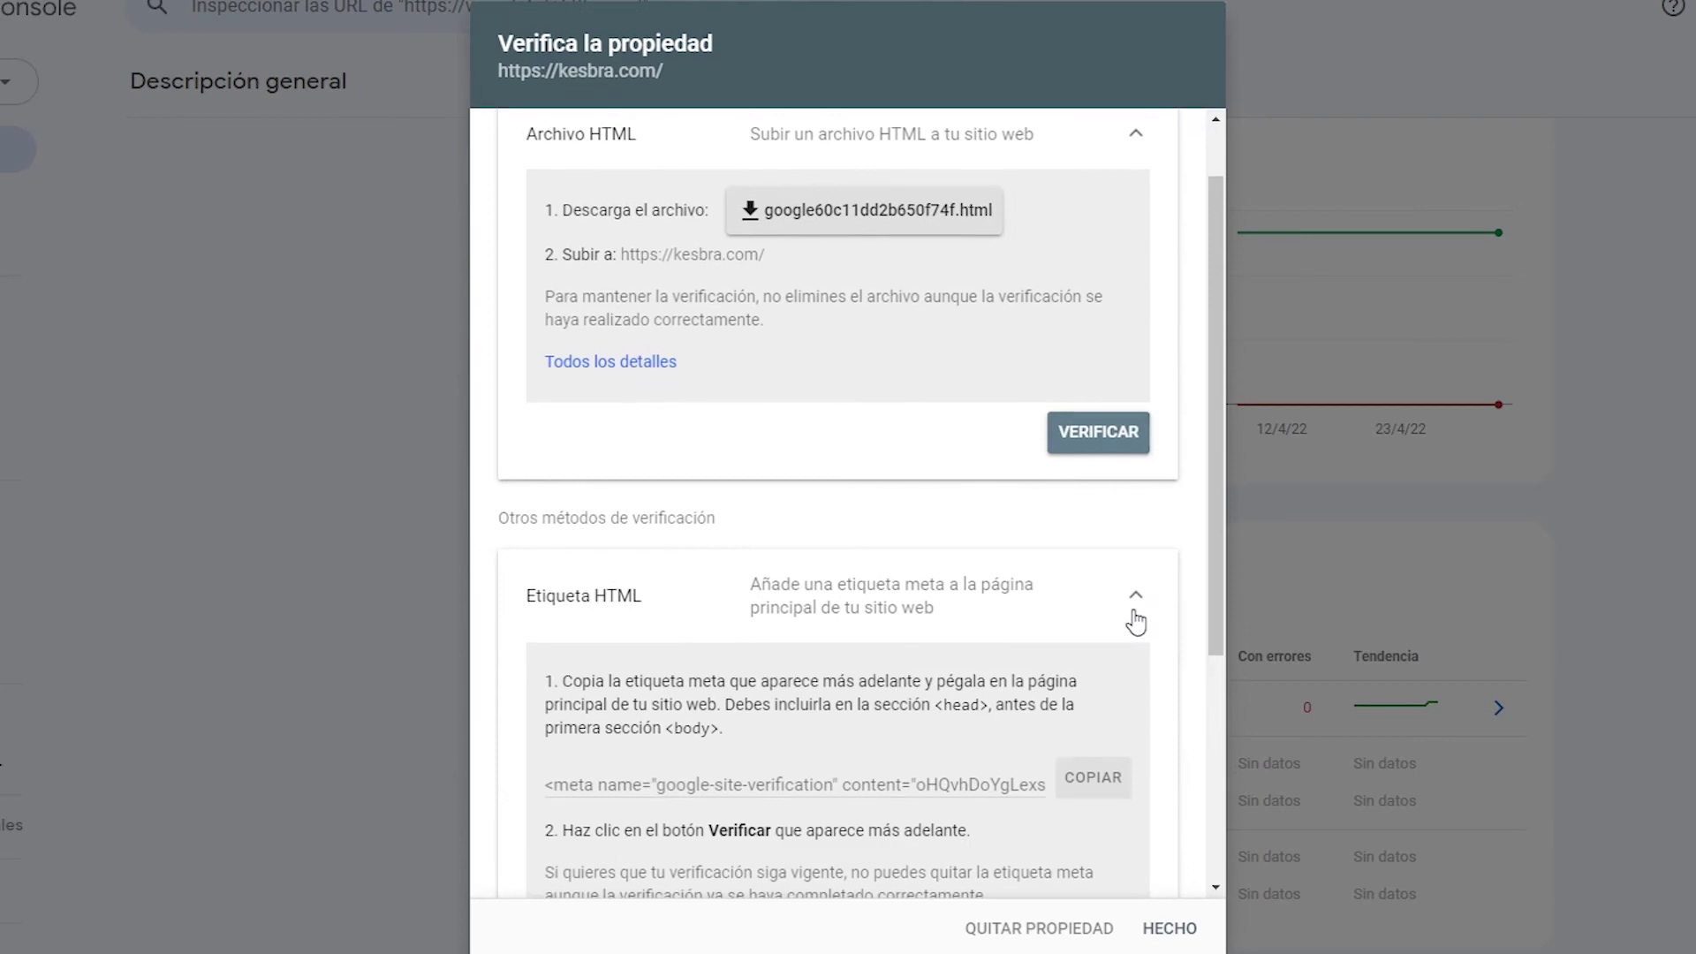
pyautogui.scroll(-4, 1139, 640)
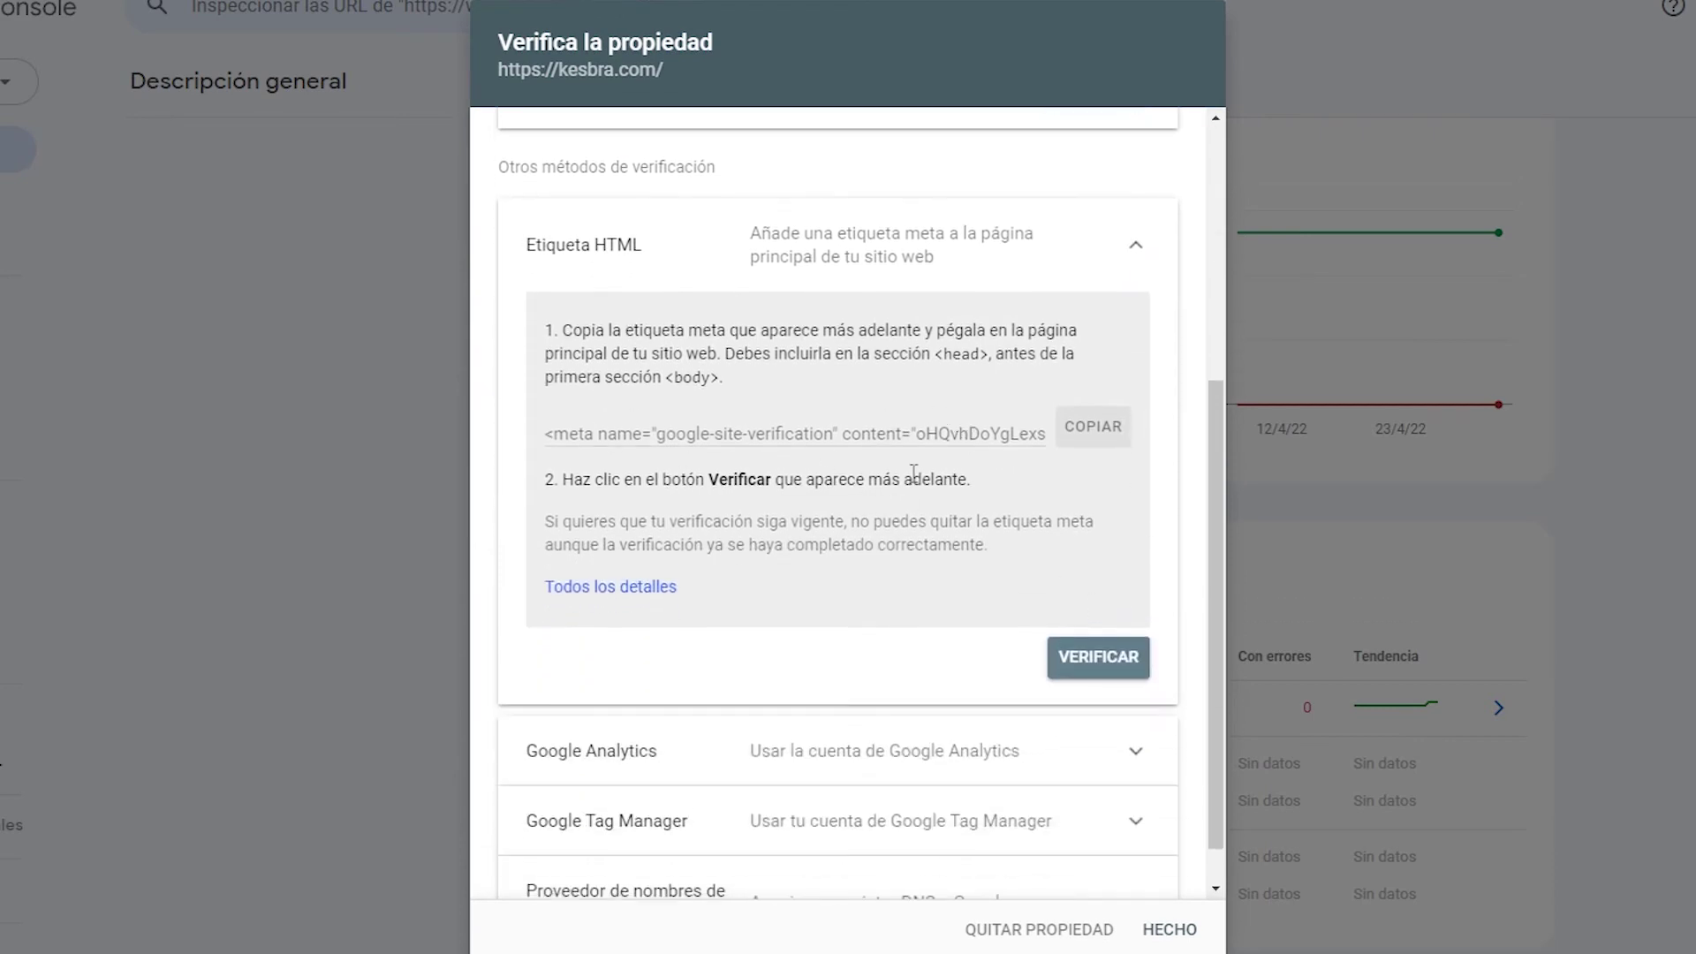
pyautogui.click(1095, 434)
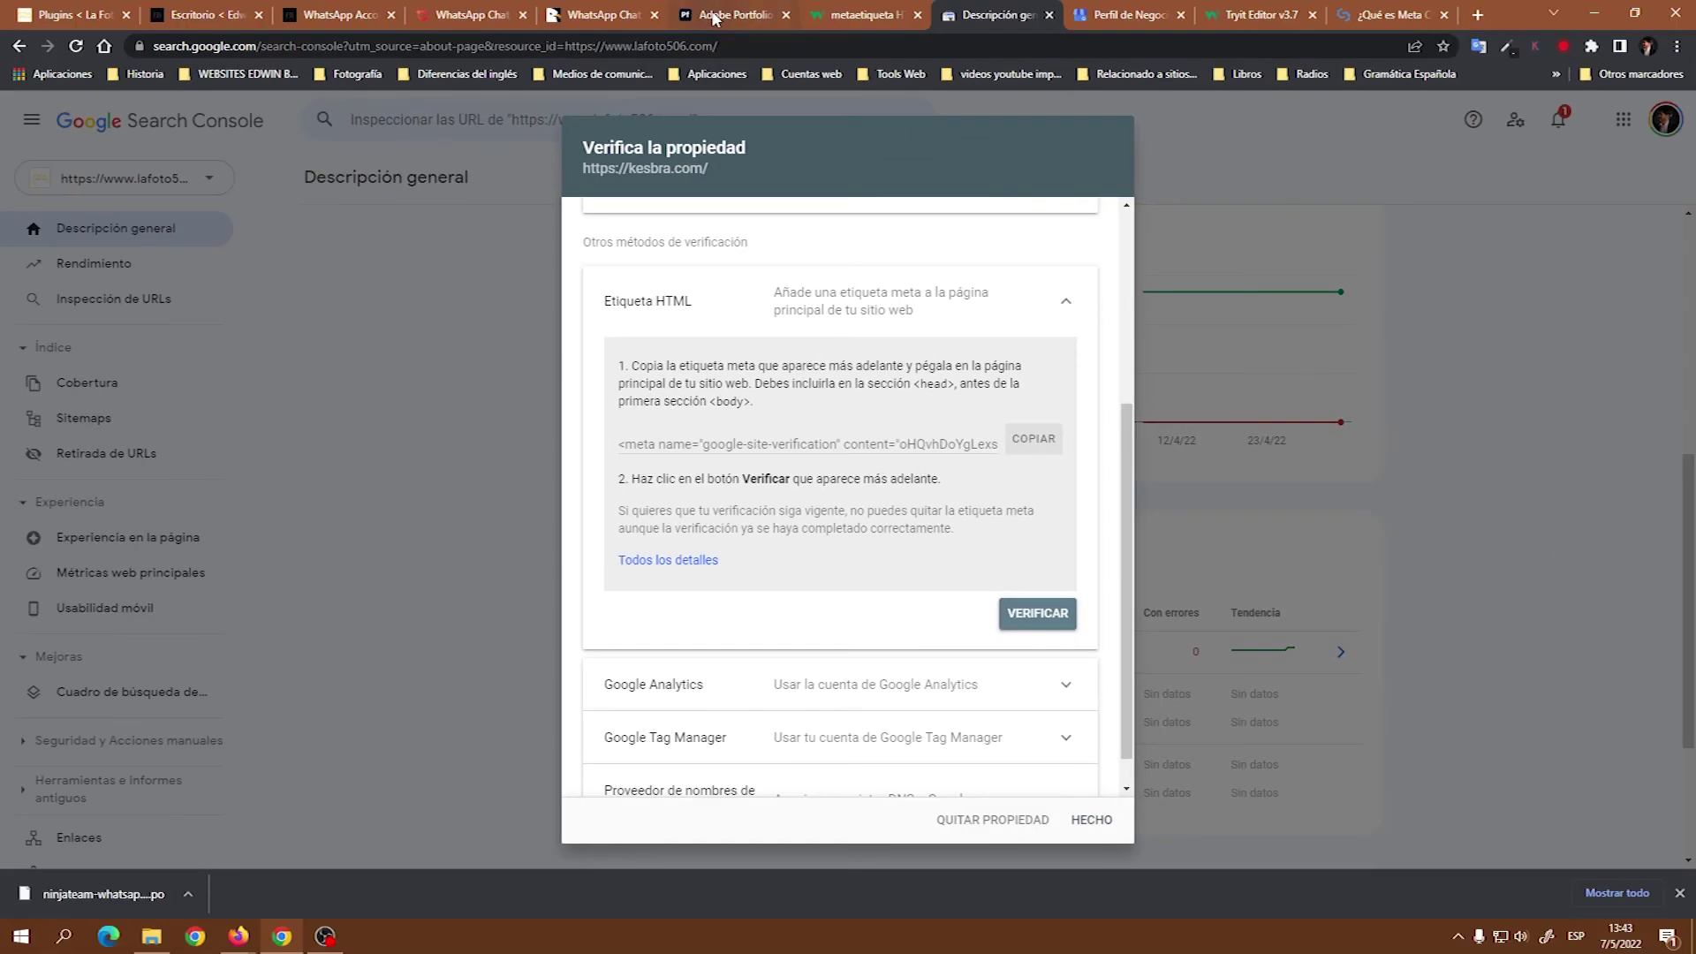
pyautogui.click(719, 15)
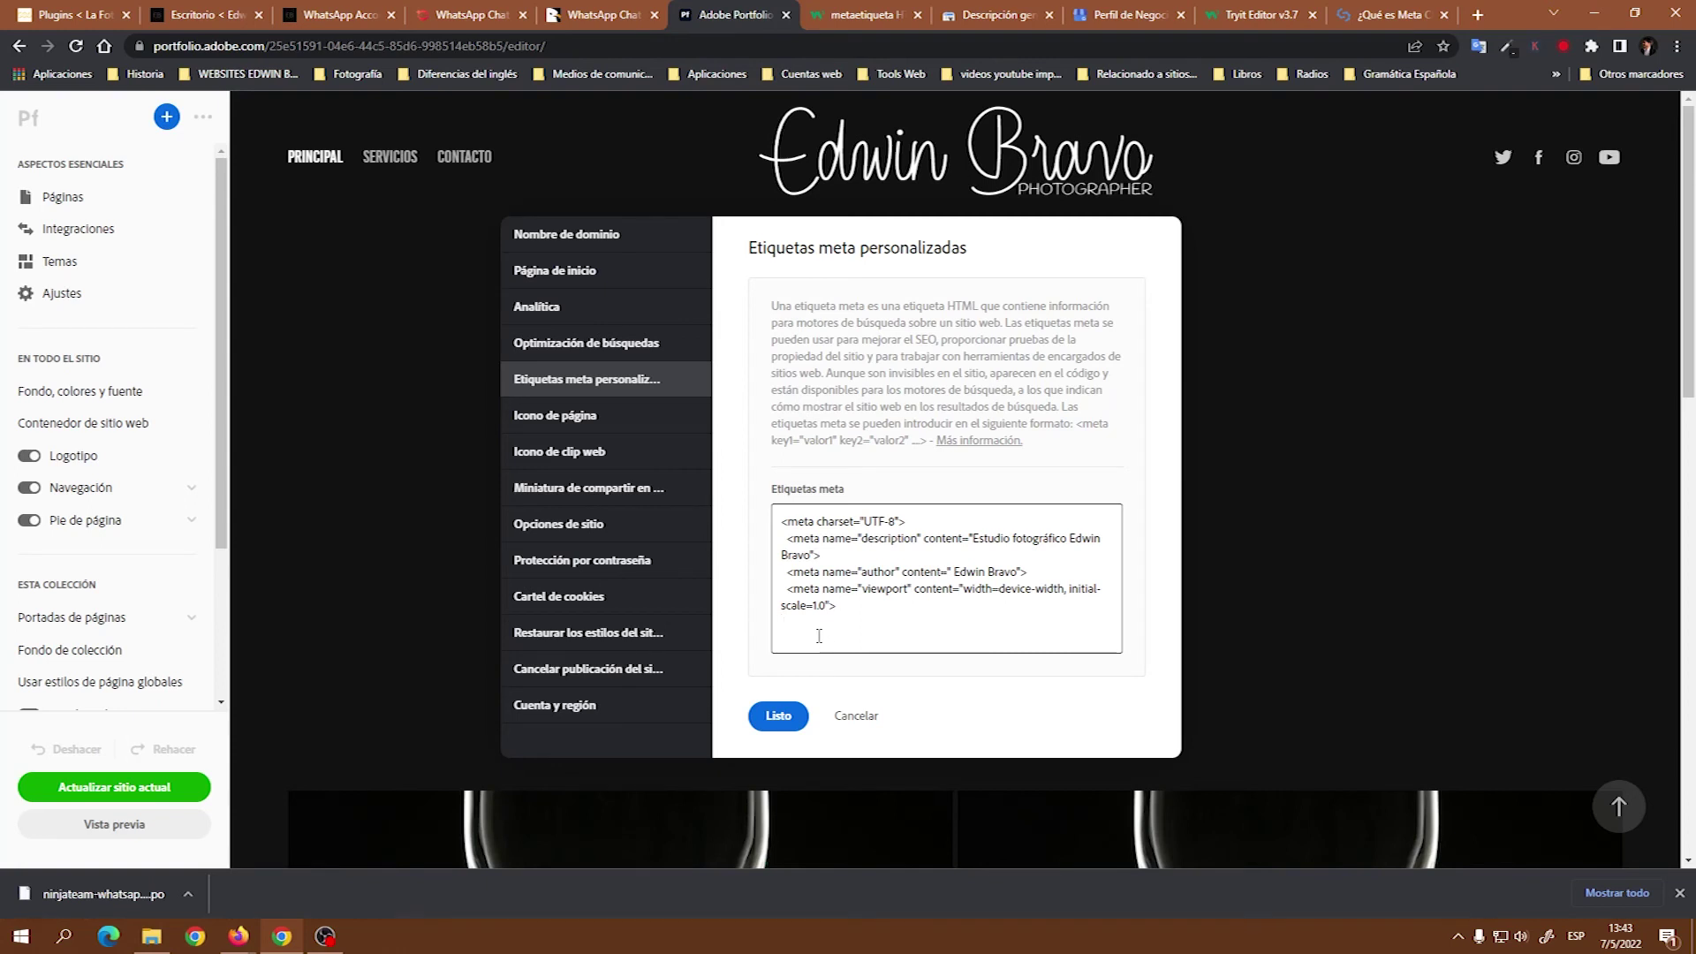
# Paste the google-site-verification meta tag into the custom meta tags, save, and publish the site.
pyautogui.press('Return')
pyautogui.write('<meta name="google-site-verification" content="oHQvhDoYgLexswFJSjE_8telc5-iTqj_4DW9IC70quQ" />')
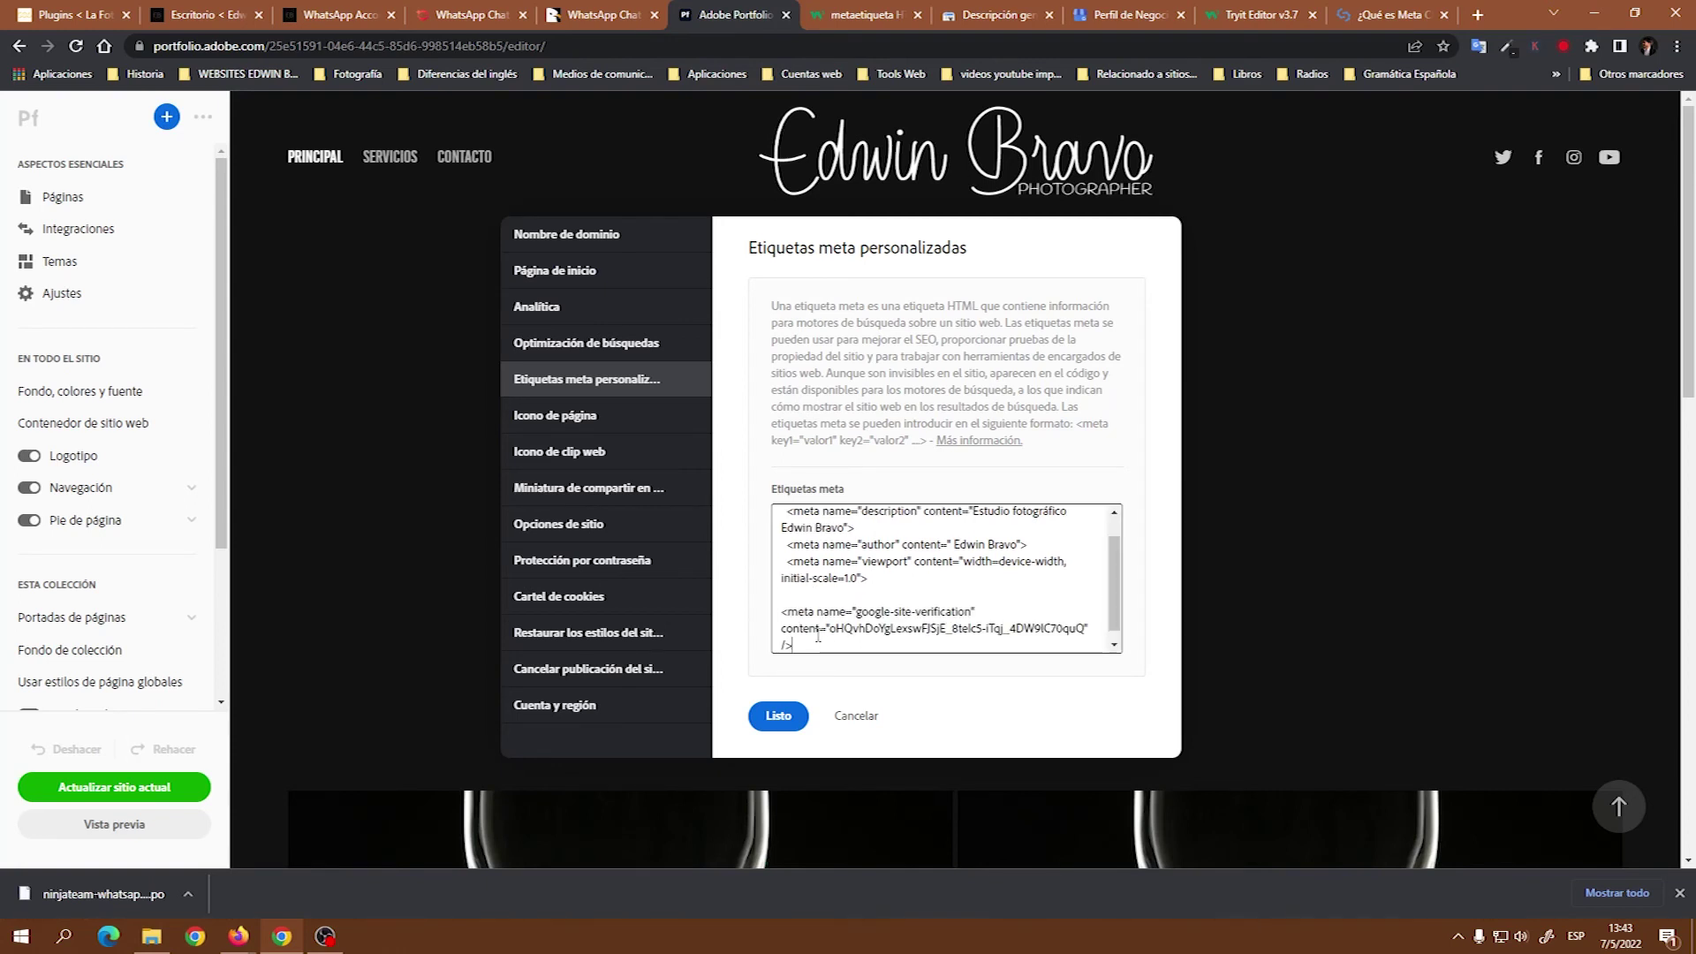
pyautogui.click(774, 716)
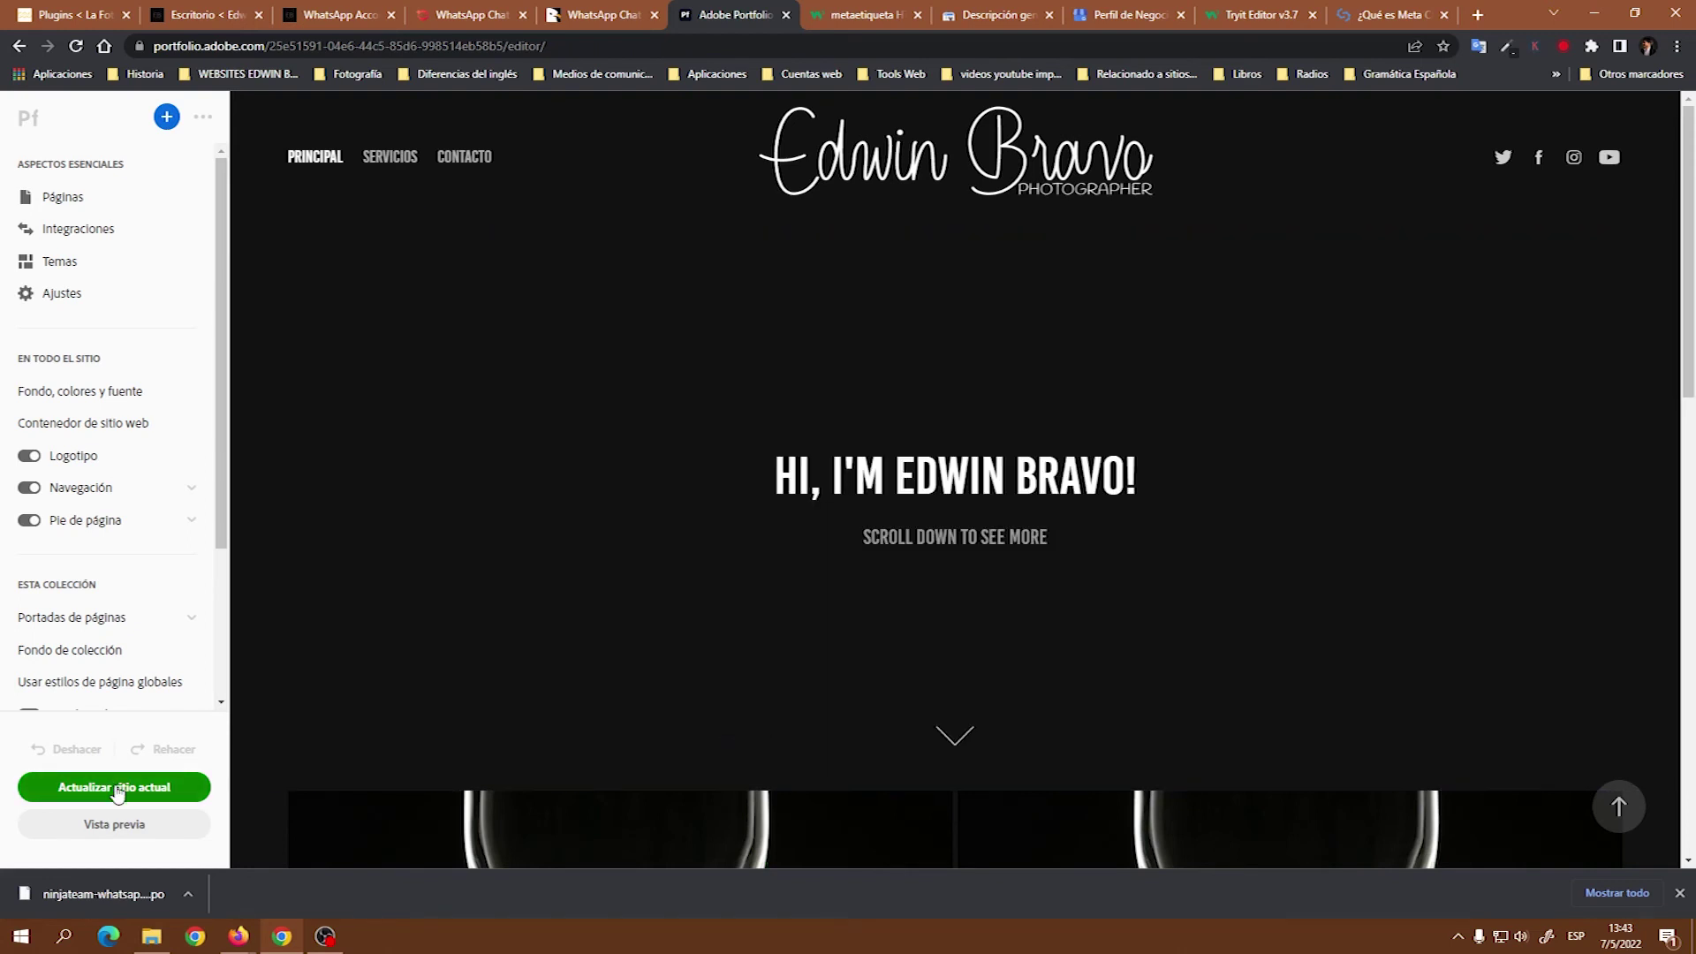
pyautogui.click(116, 788)
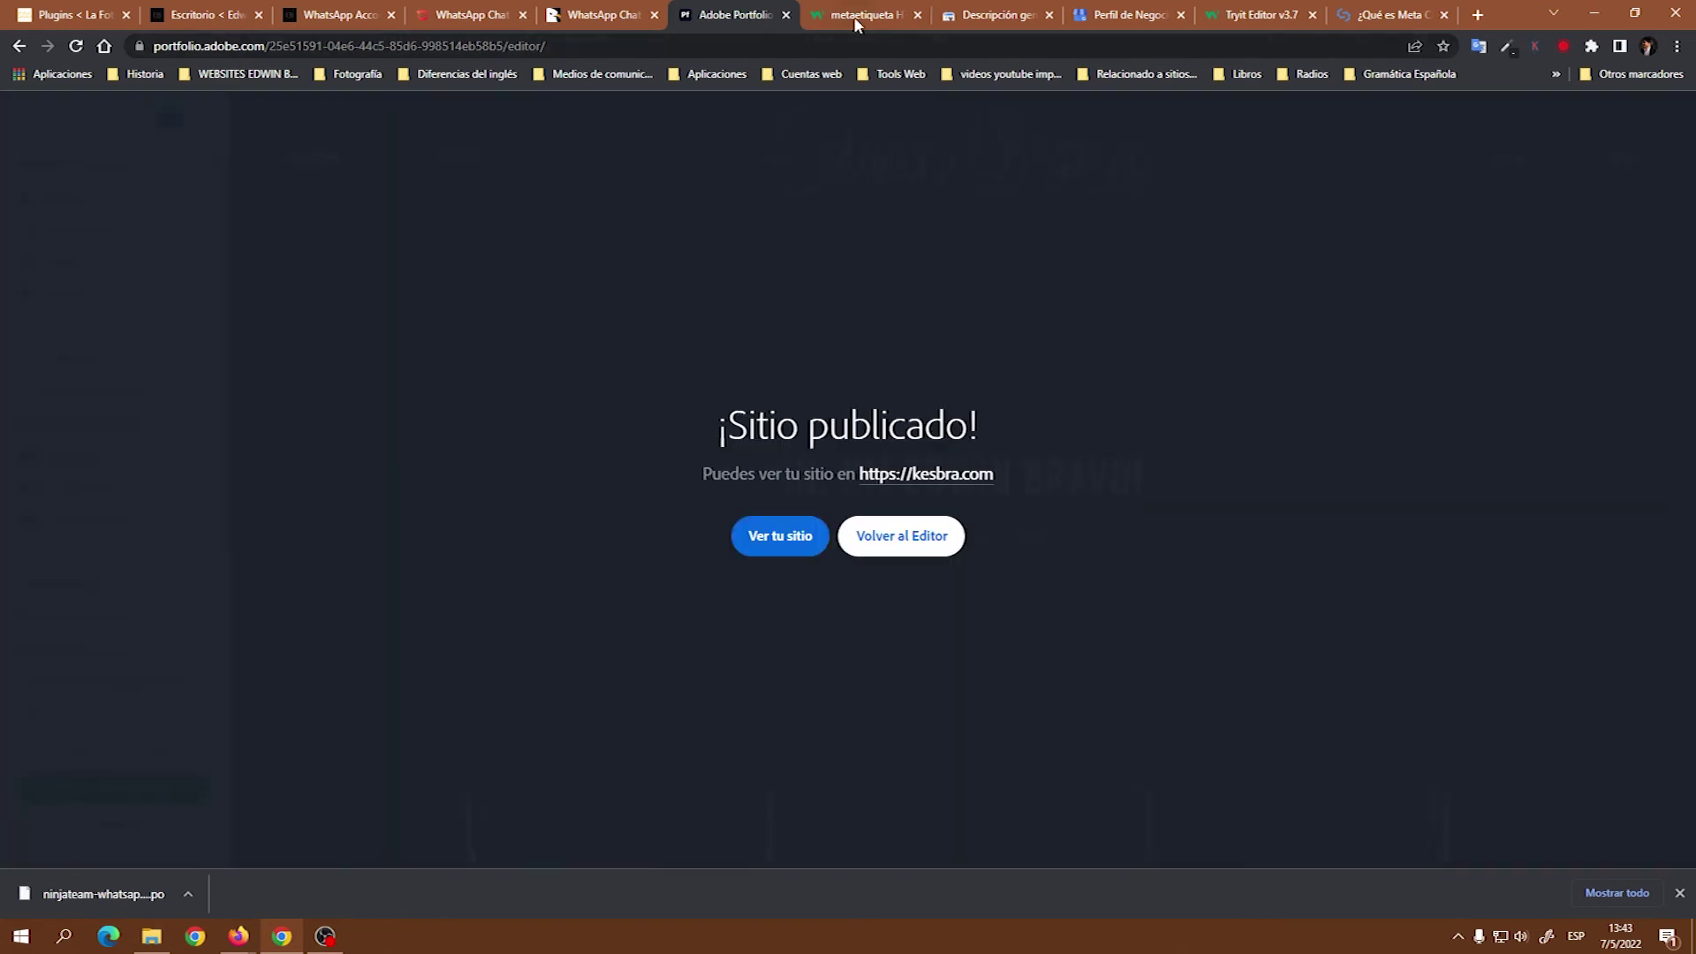
pyautogui.click(976, 19)
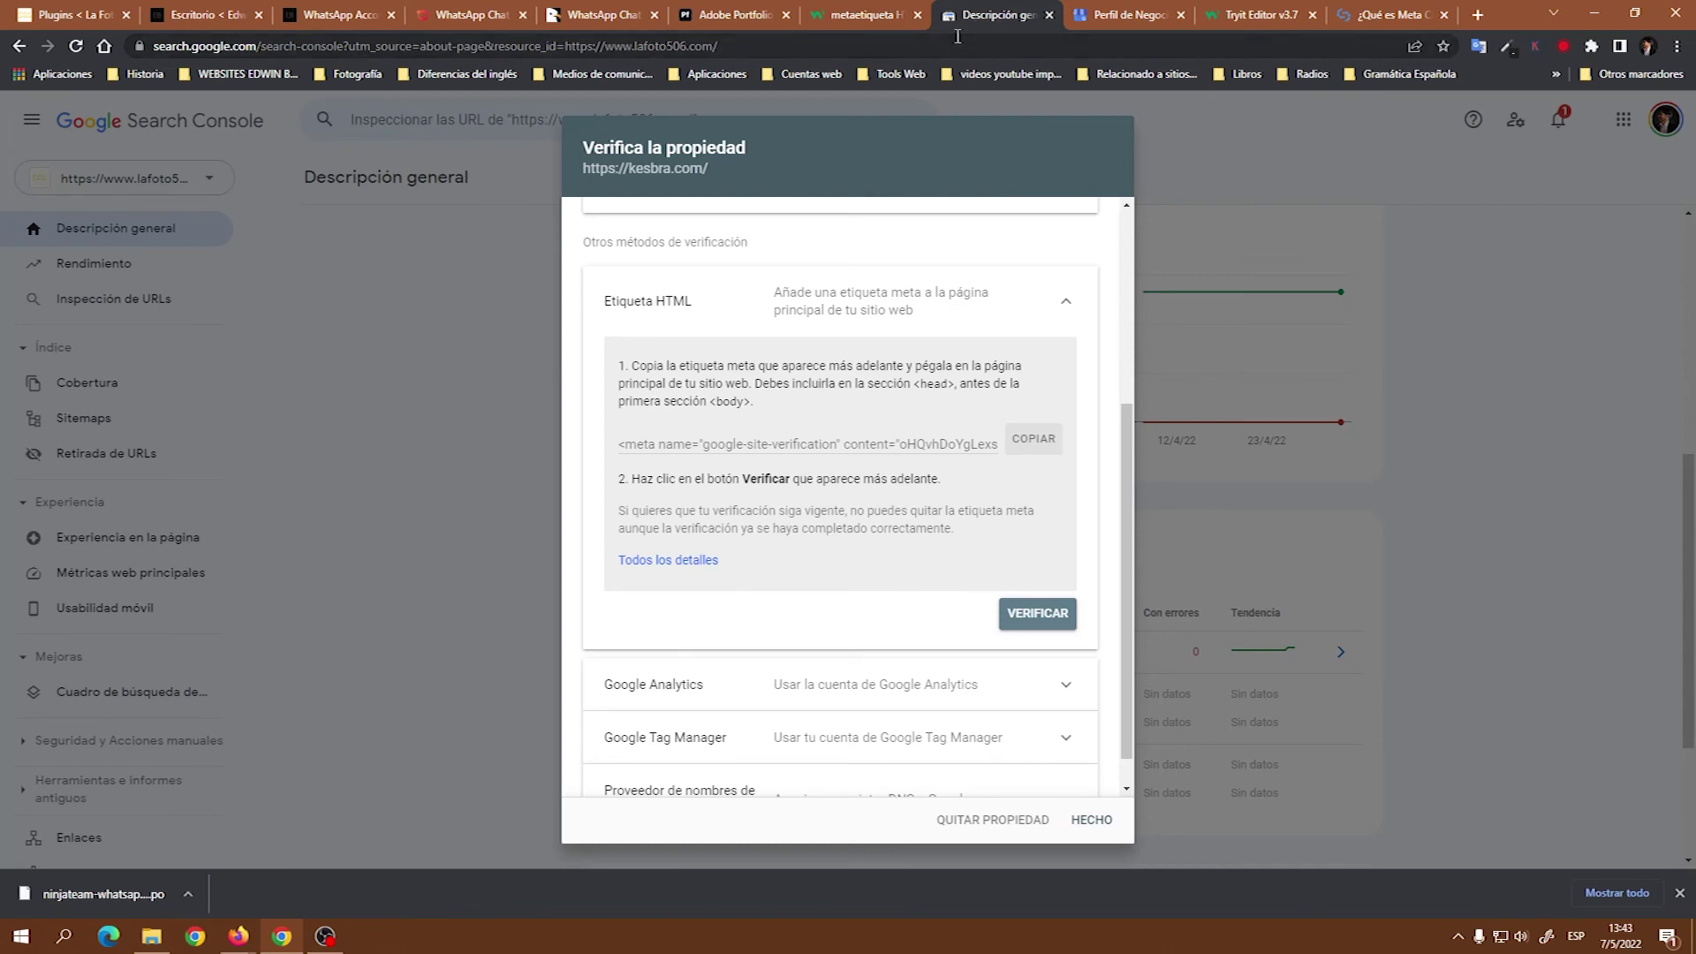
# Verify kesbra.com via the HTML meta tag and dismiss the Propiedad verificada confirmation.
pyautogui.click(1026, 615)
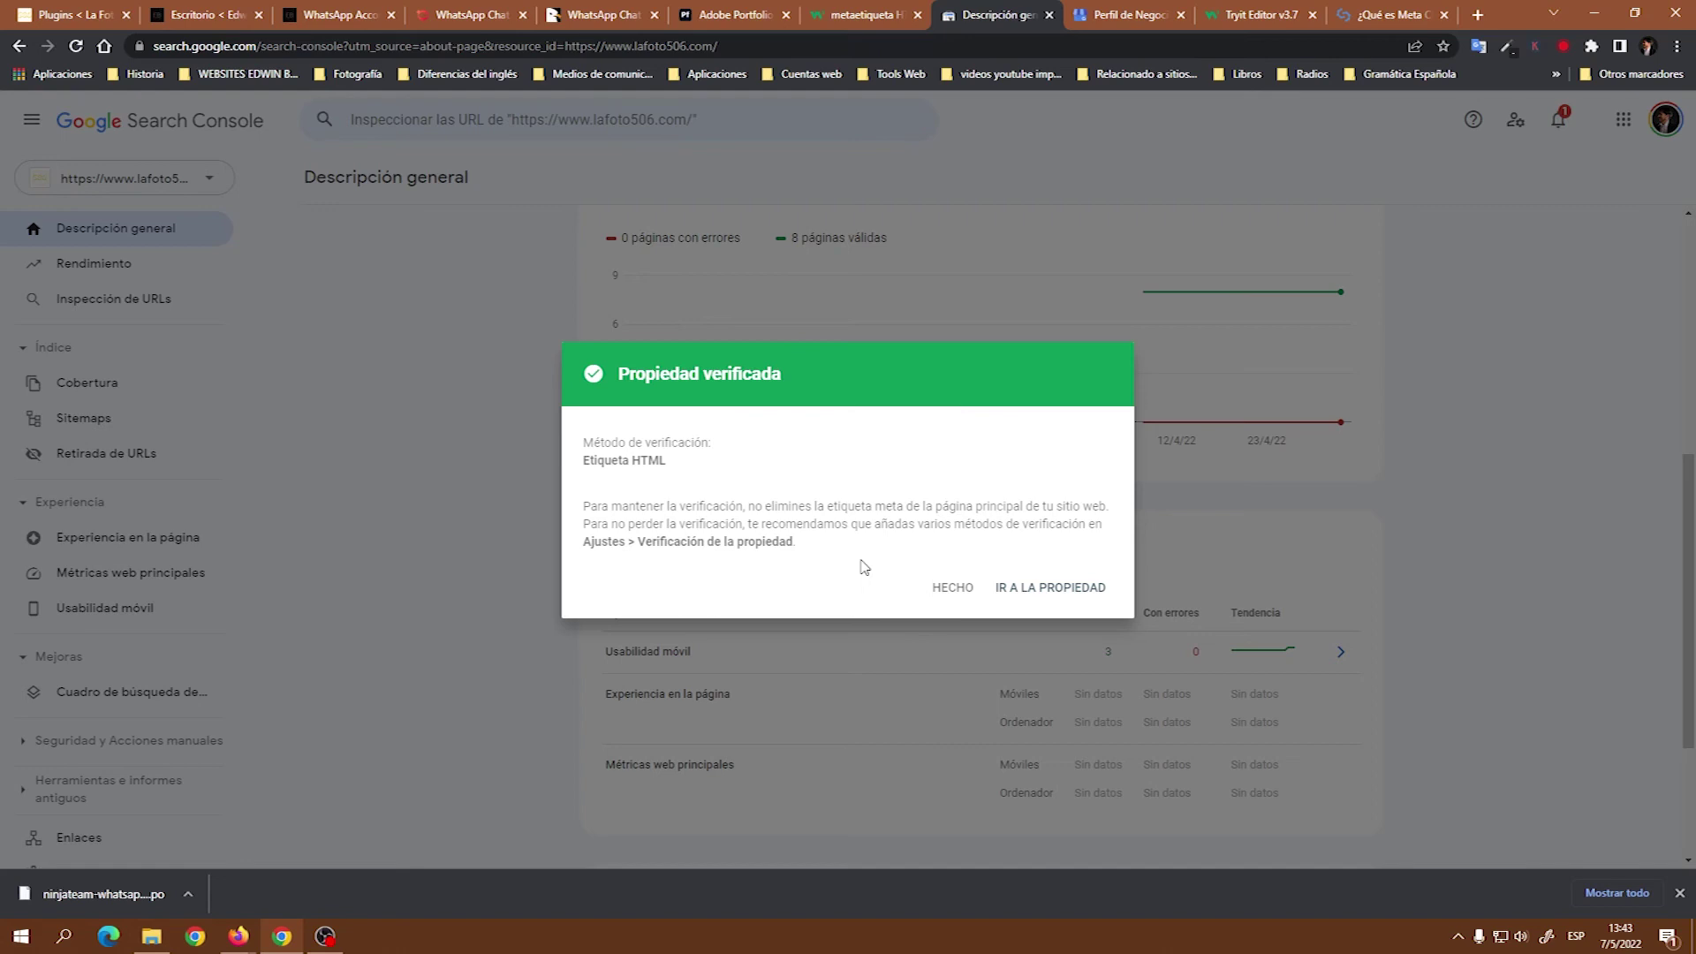
pyautogui.click(954, 588)
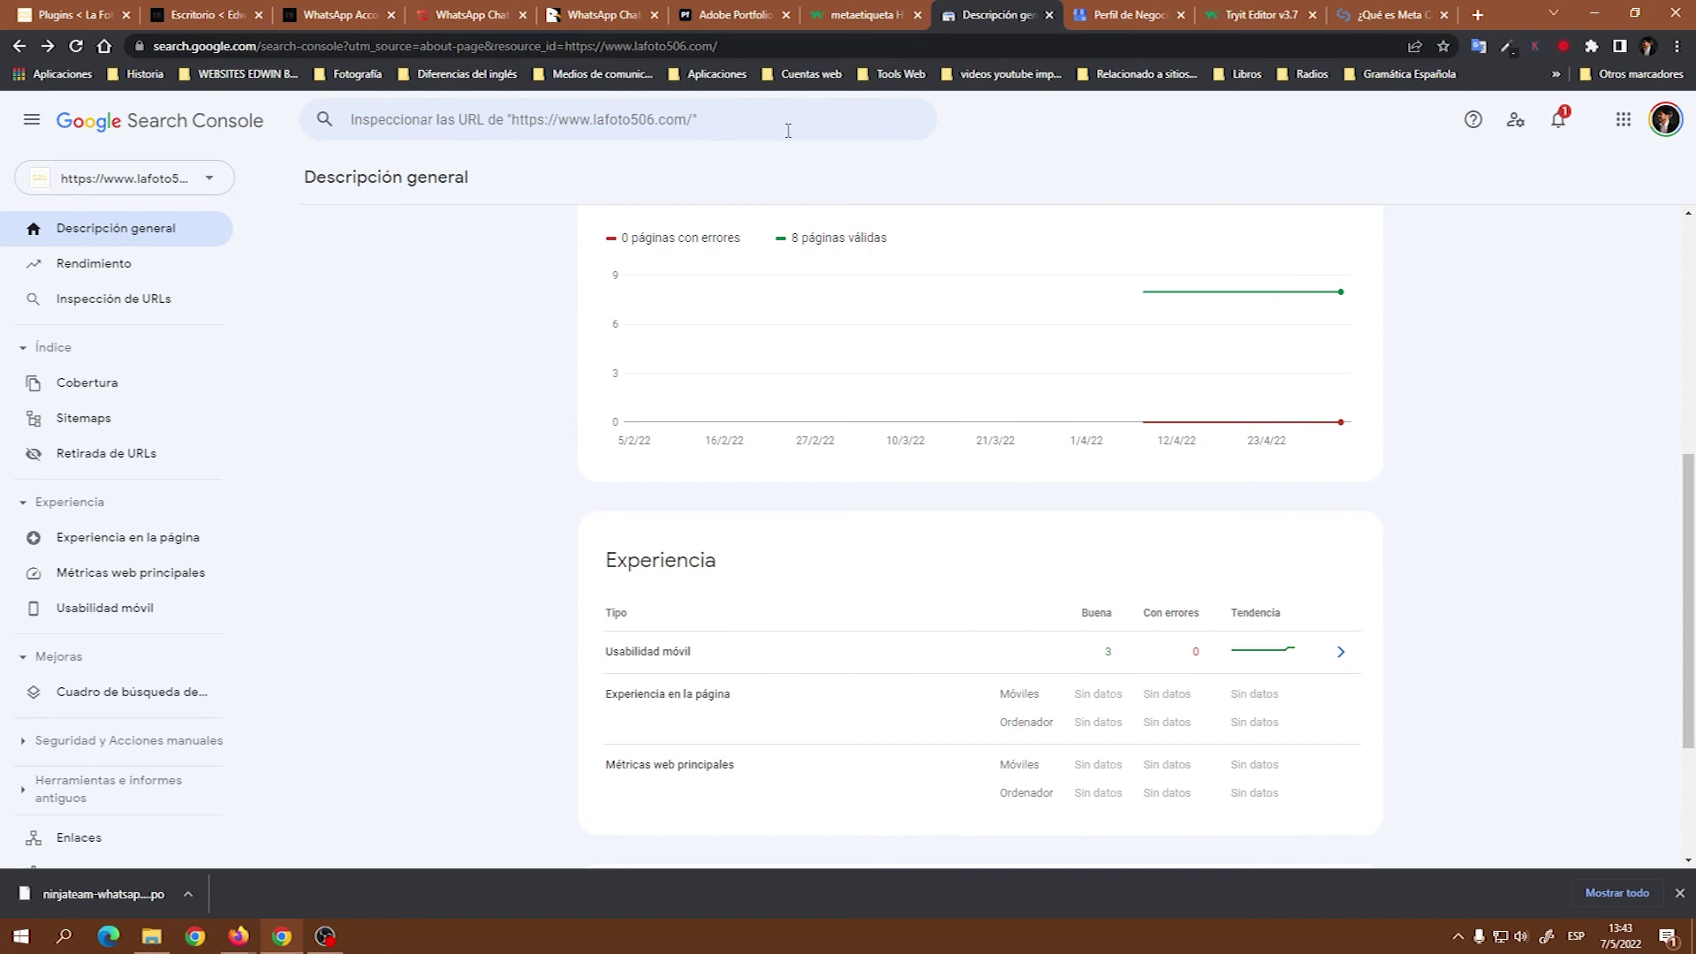
# Sign in to the Business Profile manager with its two verified businesses, then return to Firefox's kesbra.com search.
pyautogui.click(1109, 21)
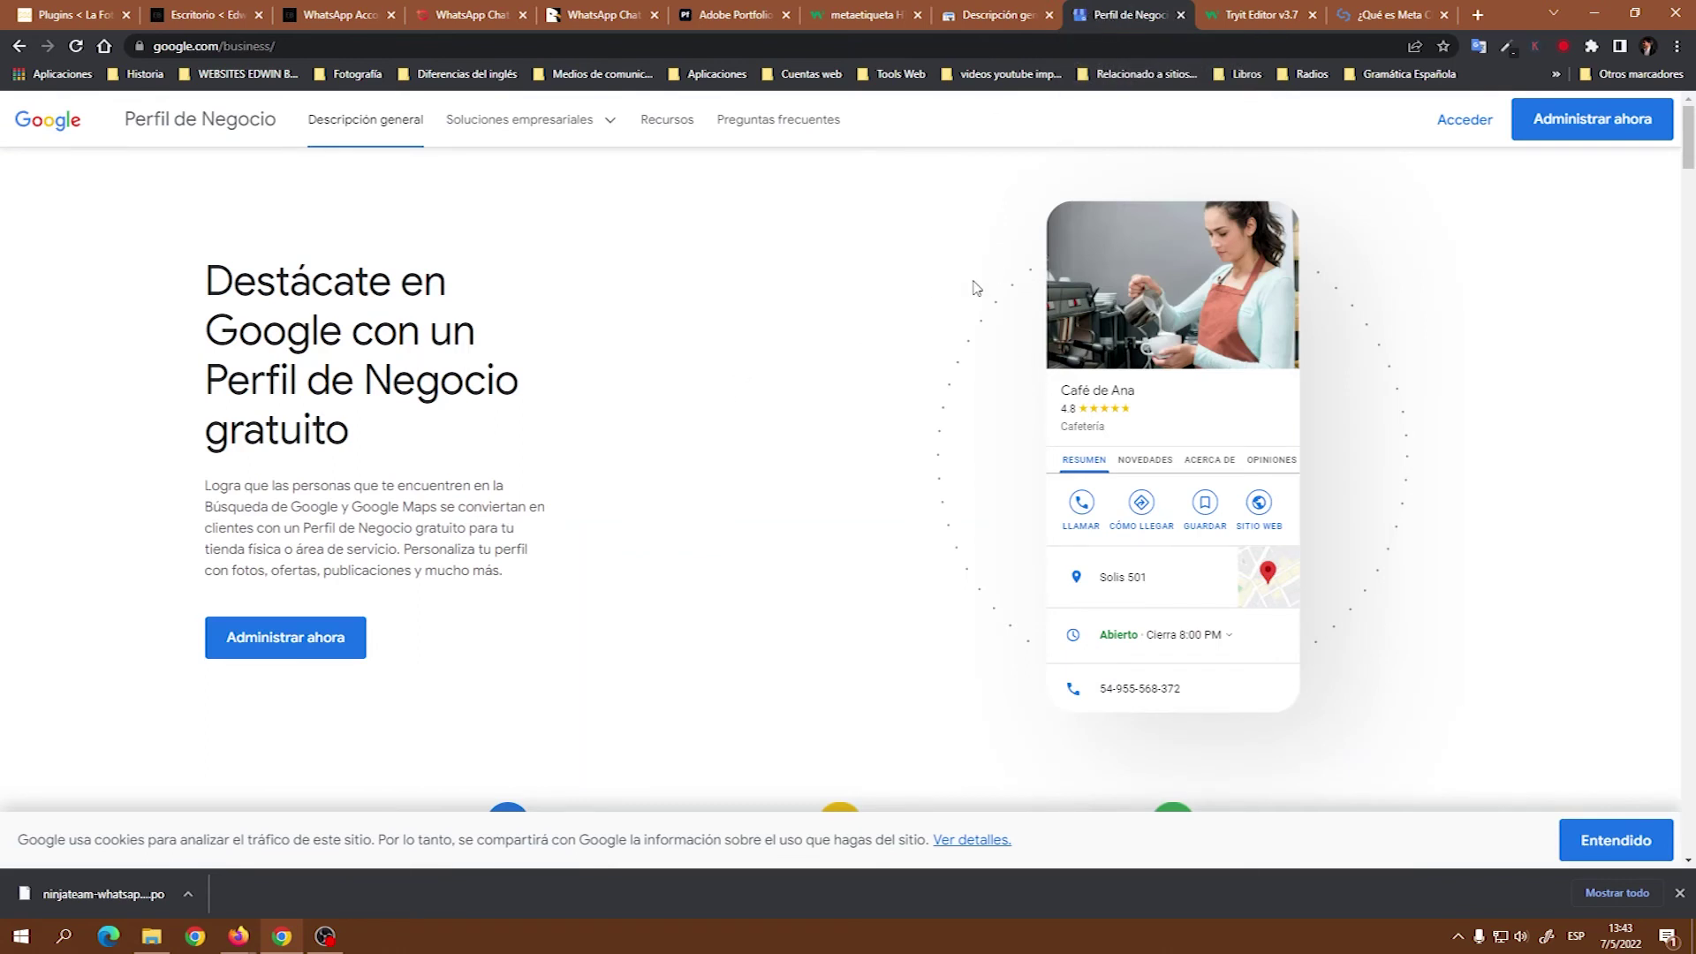
pyautogui.click(1468, 126)
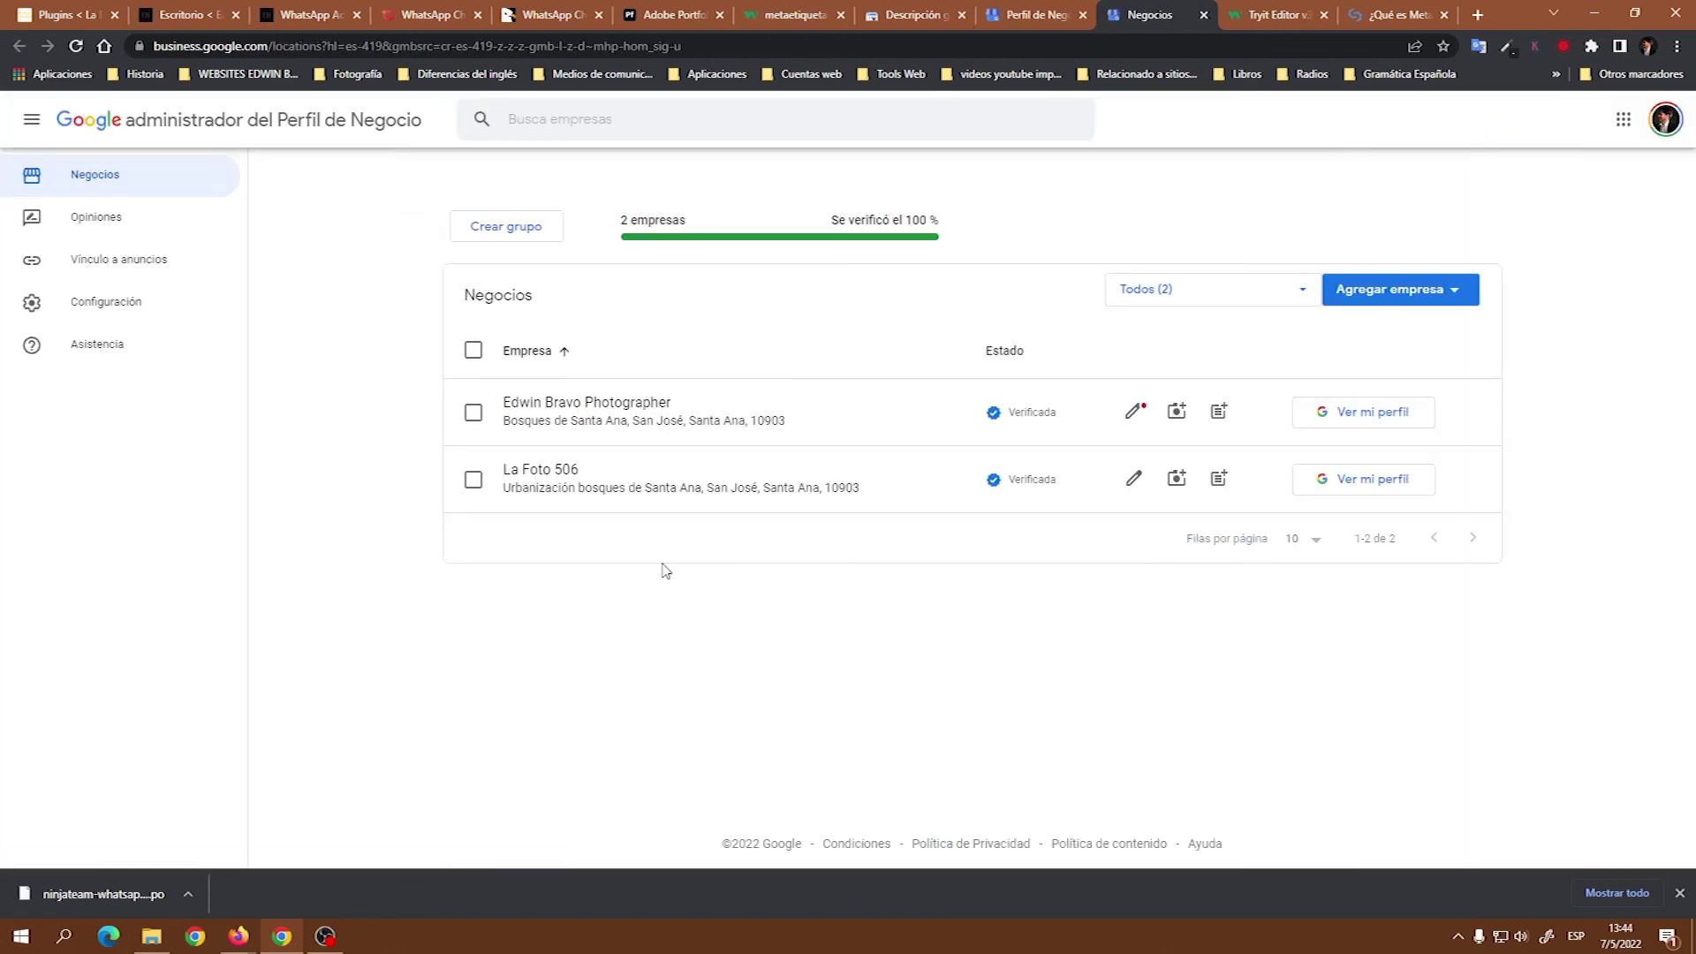
pyautogui.click(234, 935)
pyautogui.click(290, 878)
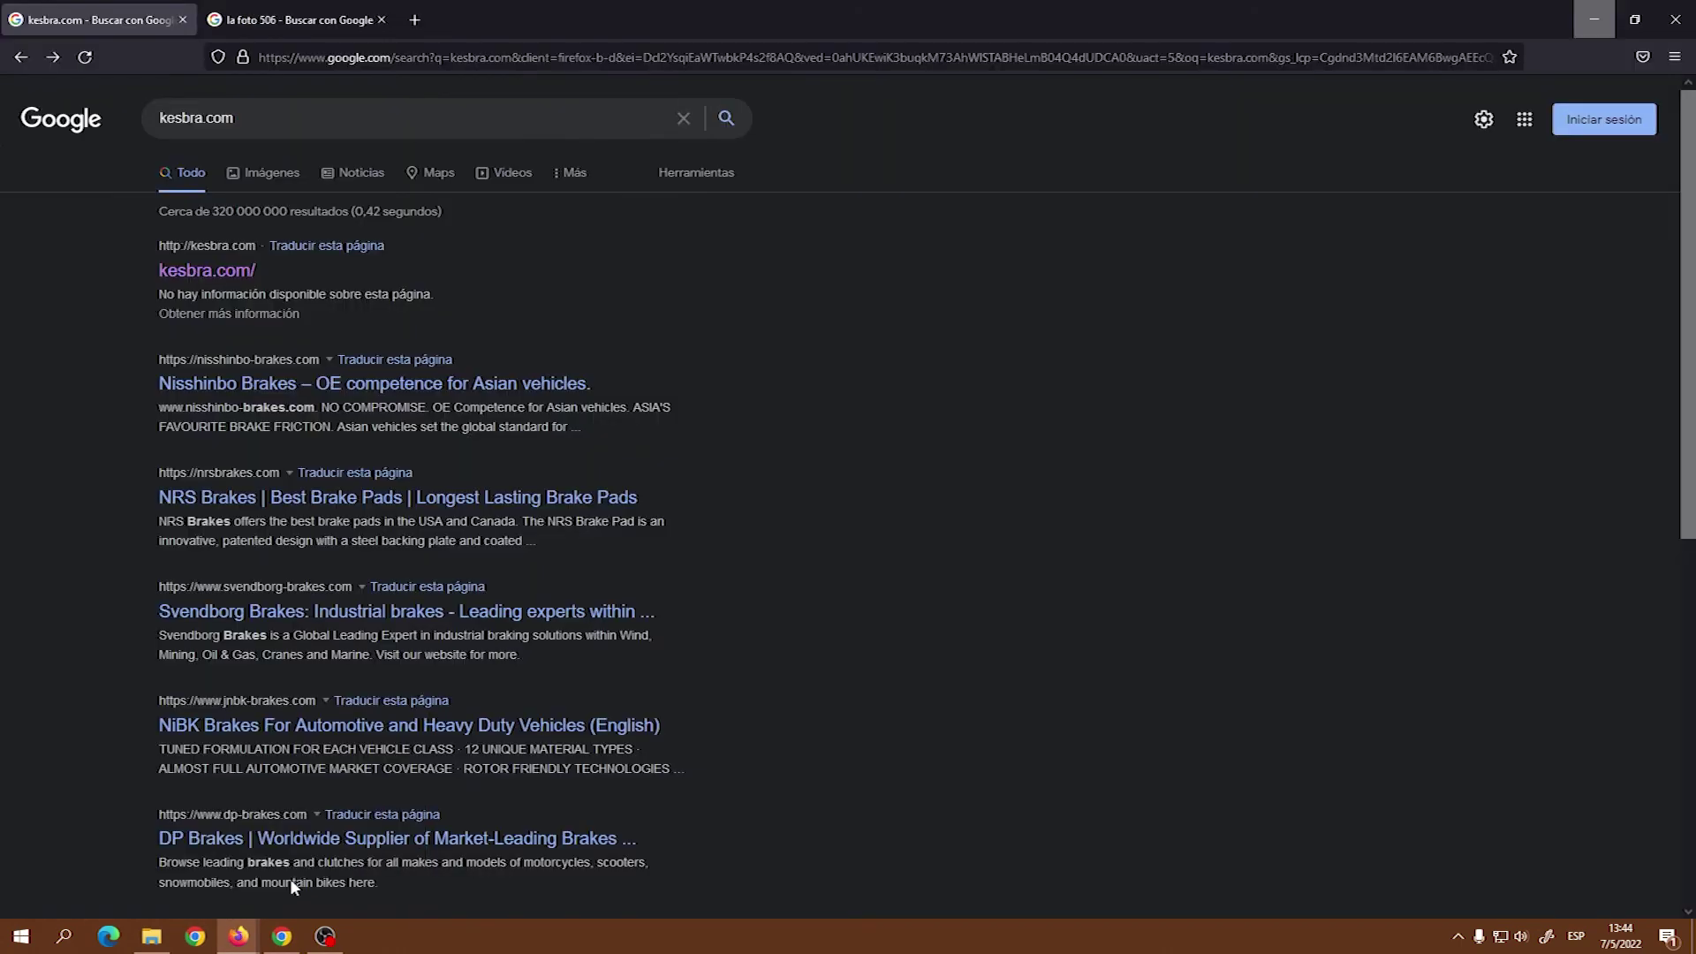
# Review the la foto 506 search results and La Foto 506's business panel, then minimize Firefox.
pyautogui.click(356, 31)
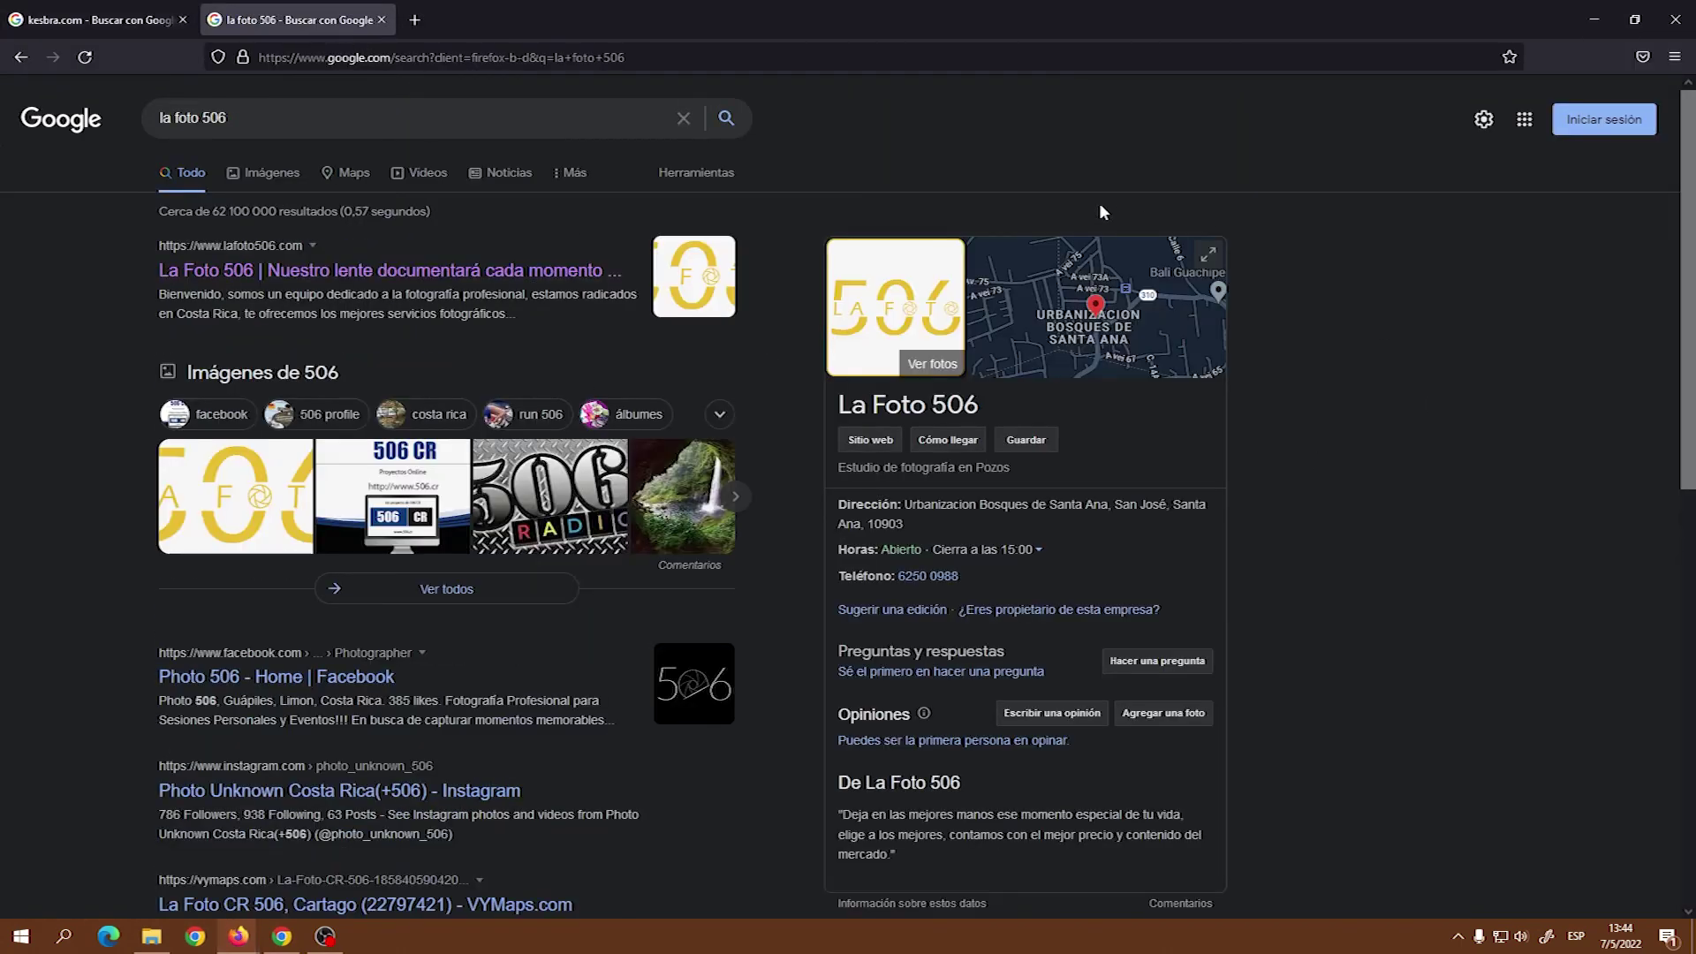
pyautogui.scroll(-3, 1321, 712)
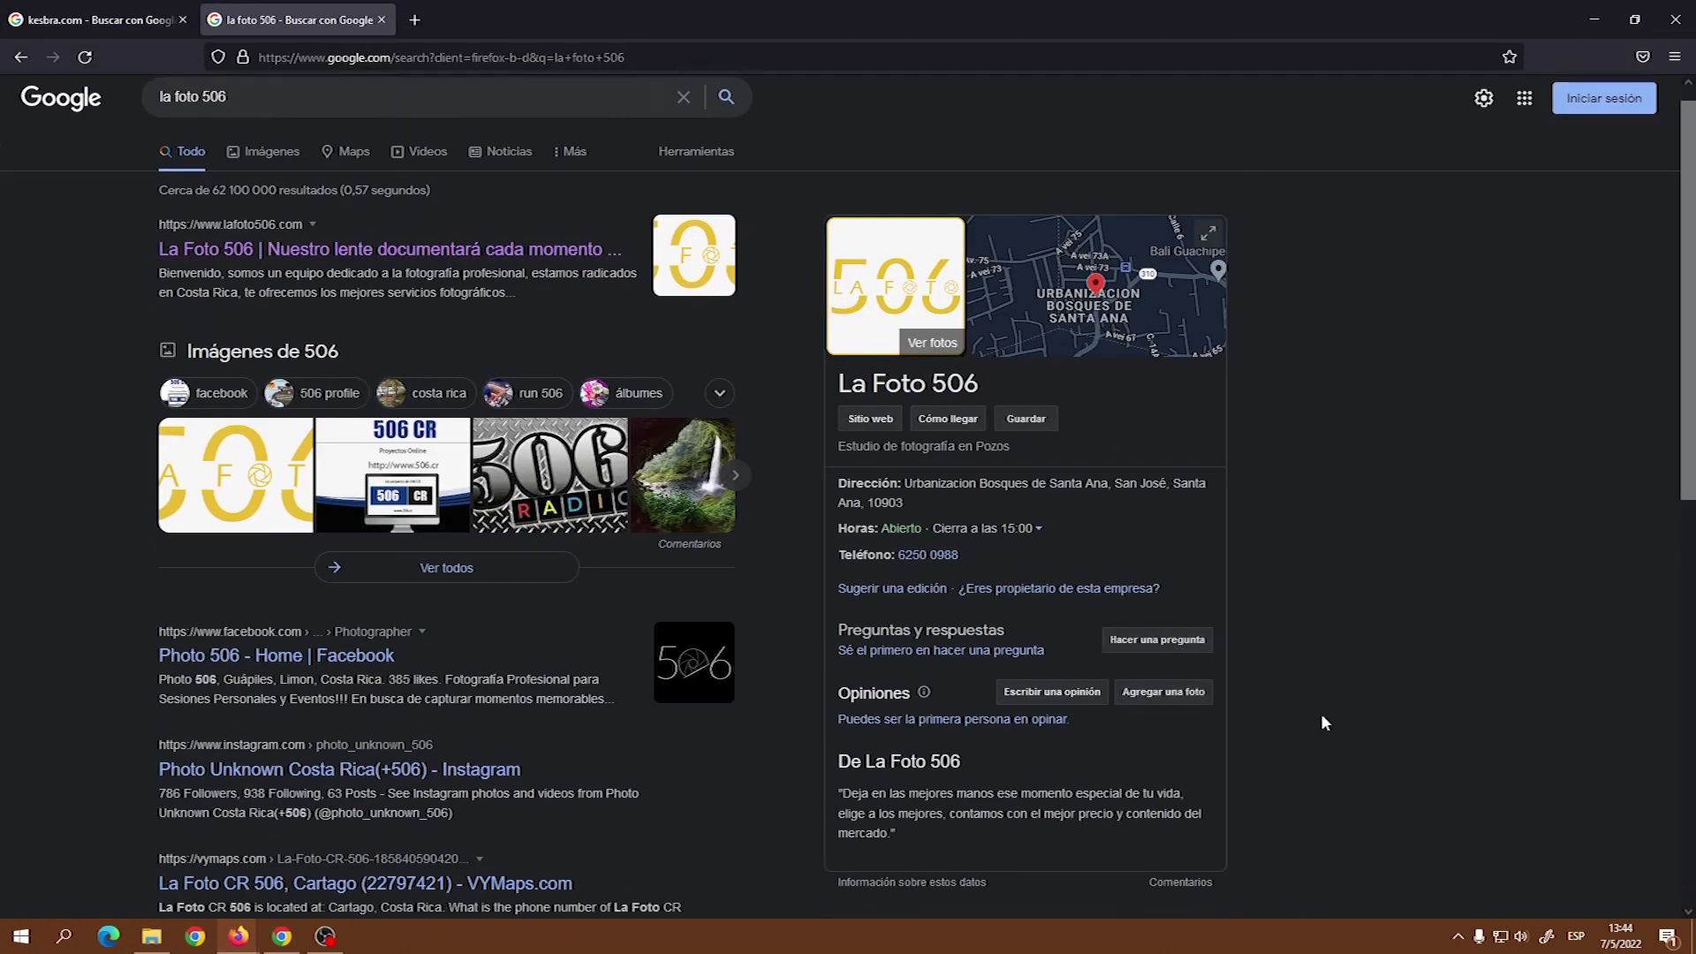
pyautogui.scroll(3, 1339, 708)
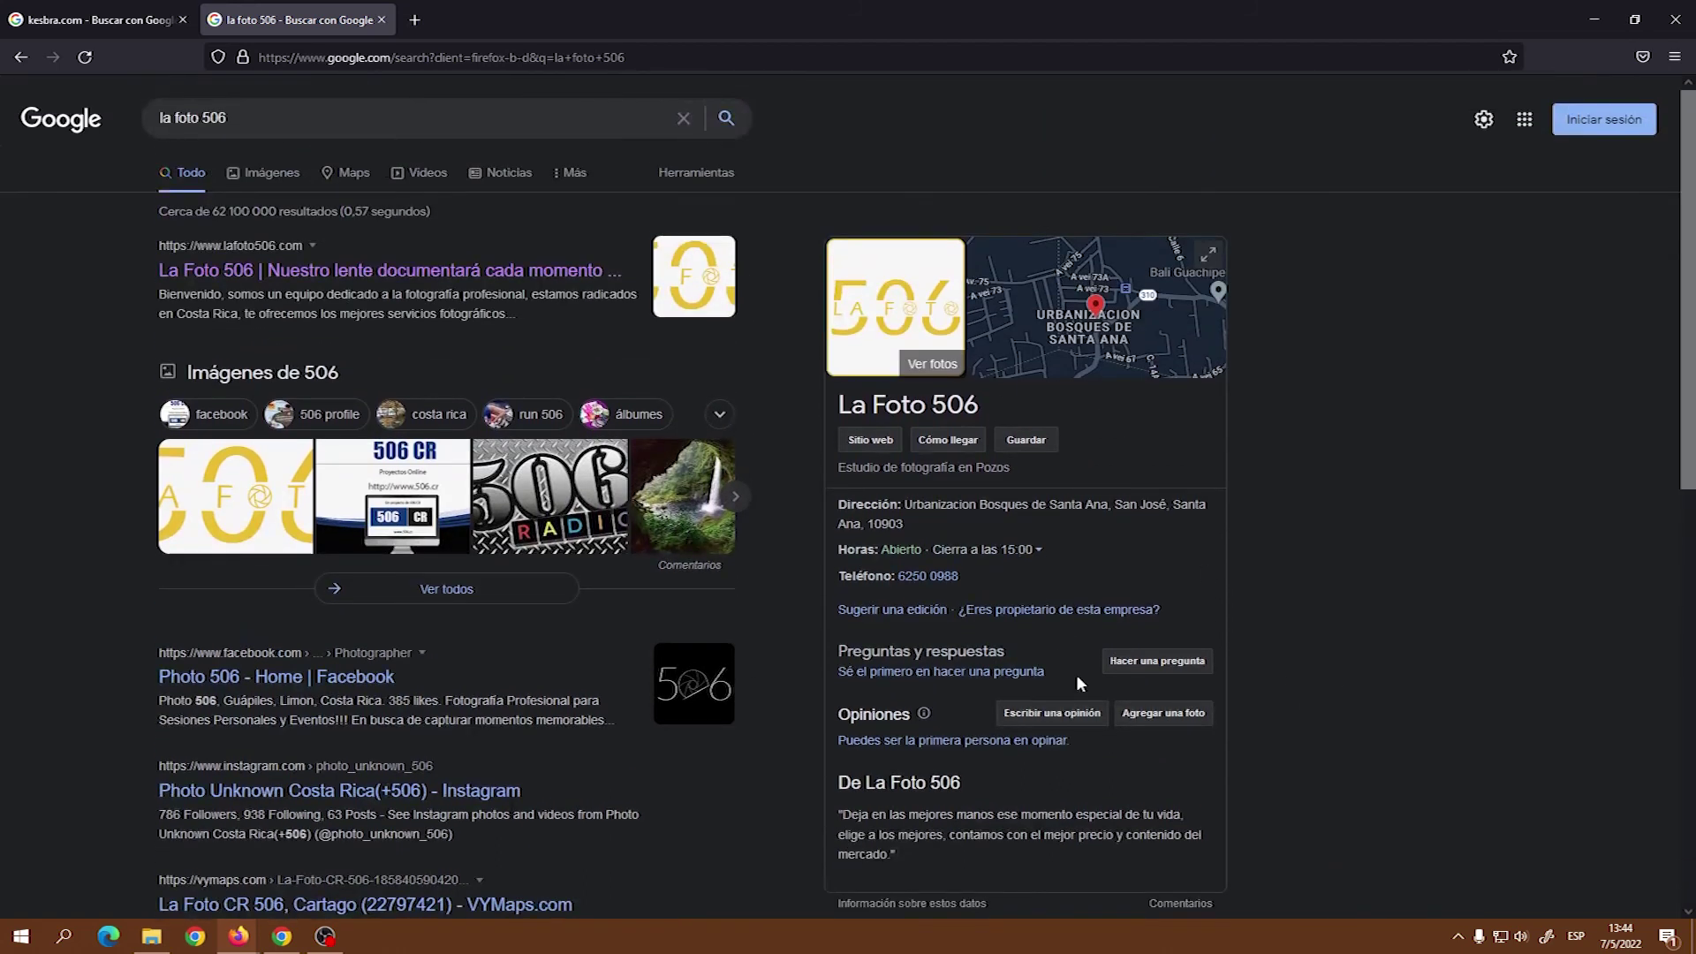
pyautogui.click(1601, 15)
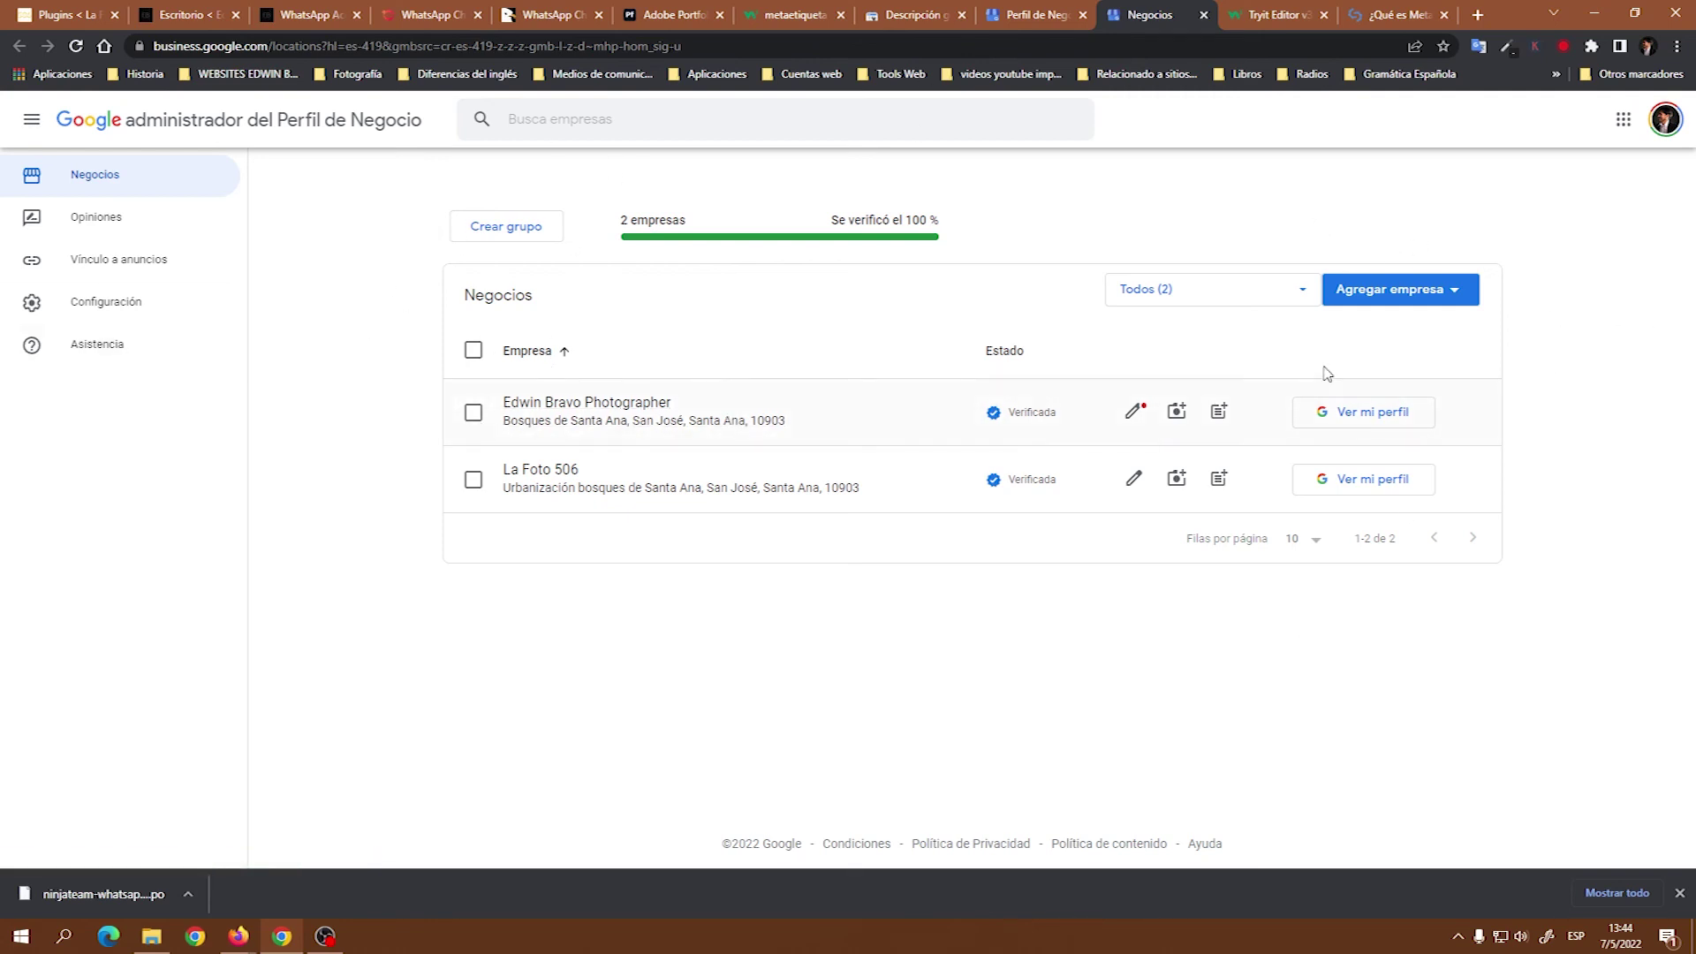
# Add a single new business in Business Profile and create it with the name Kesbra.
pyautogui.click(1466, 299)
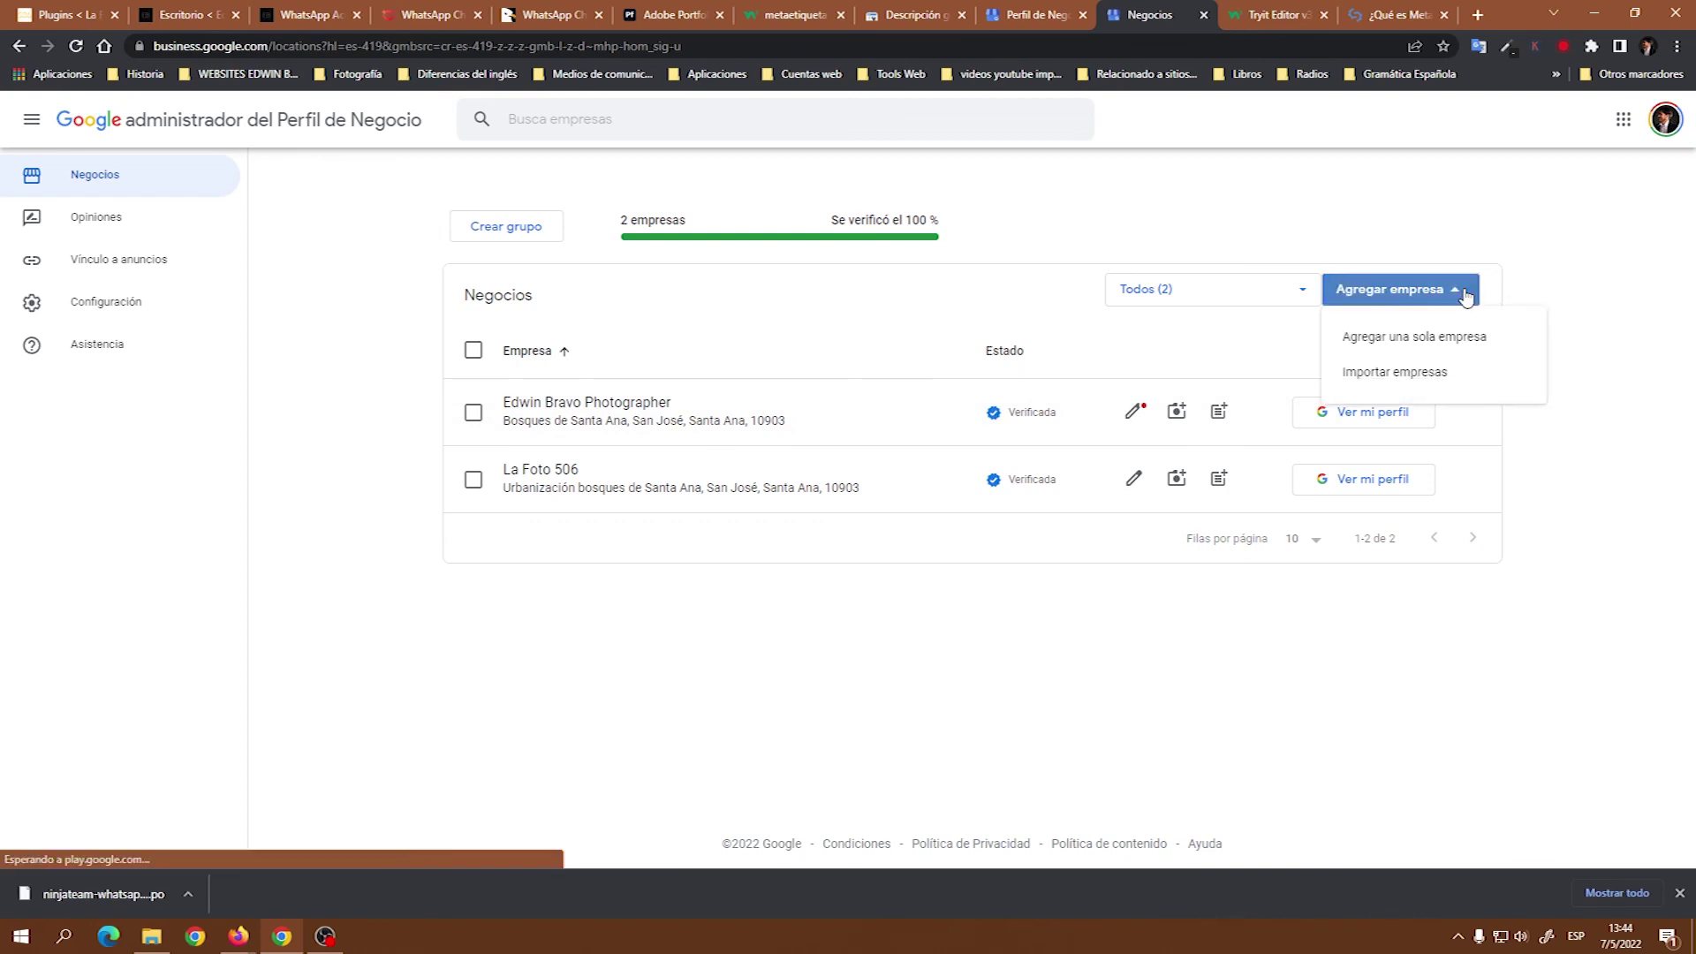
pyautogui.click(1400, 345)
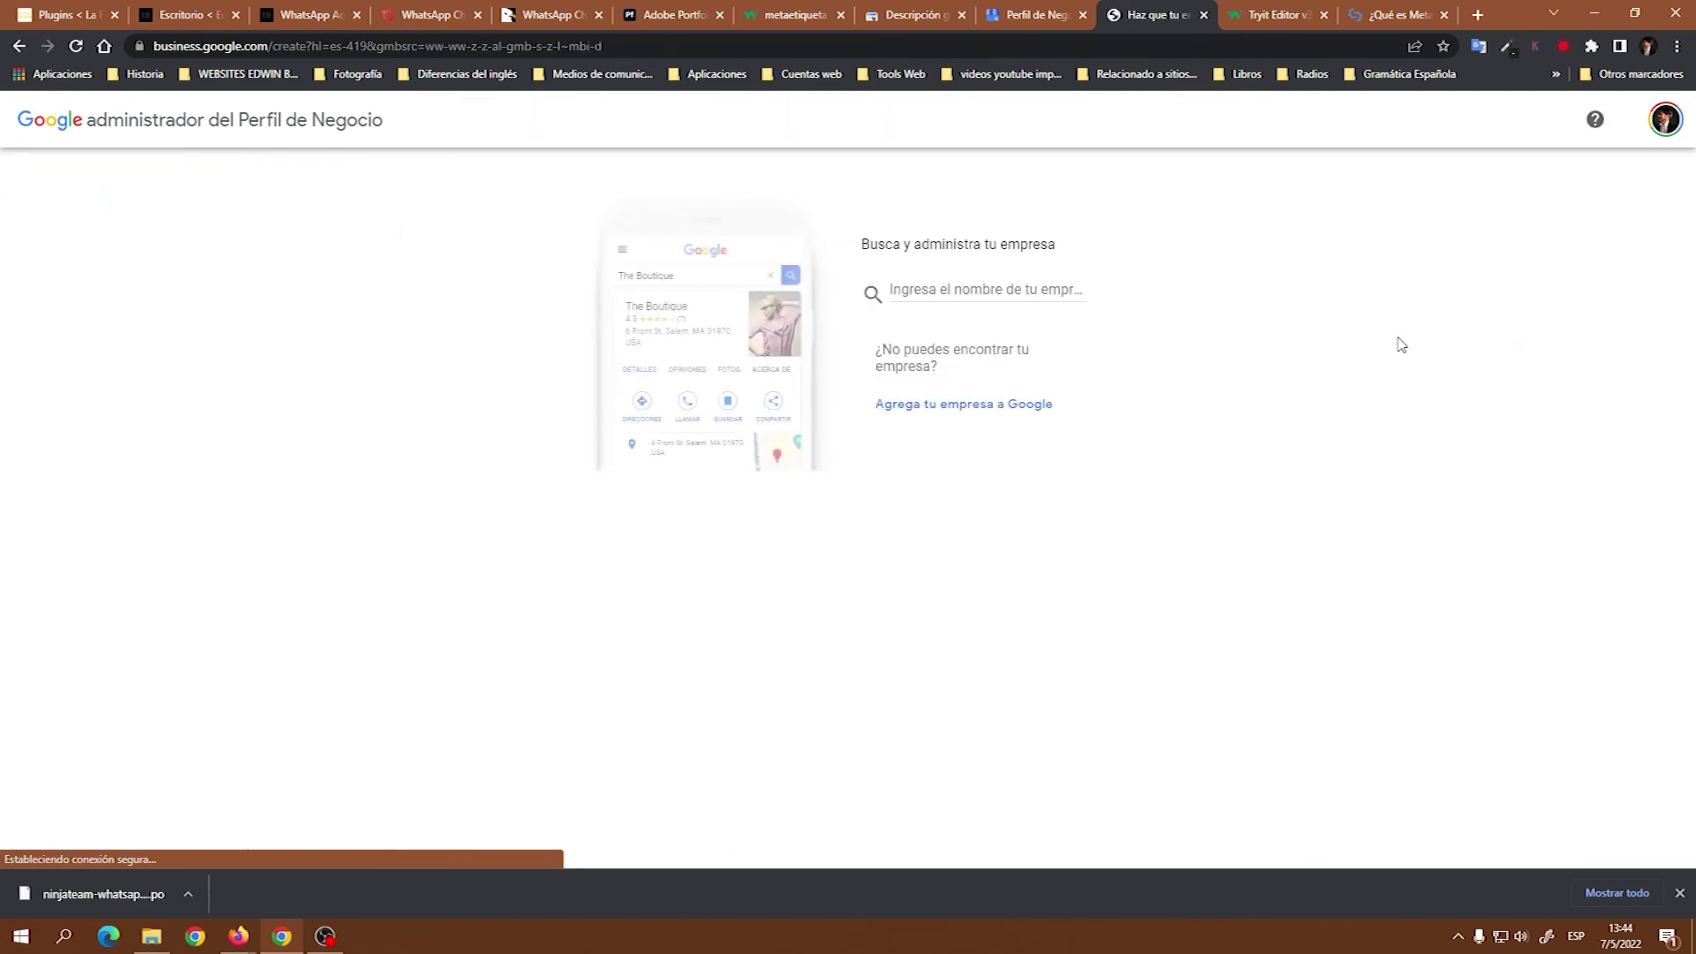
pyautogui.click(1001, 292)
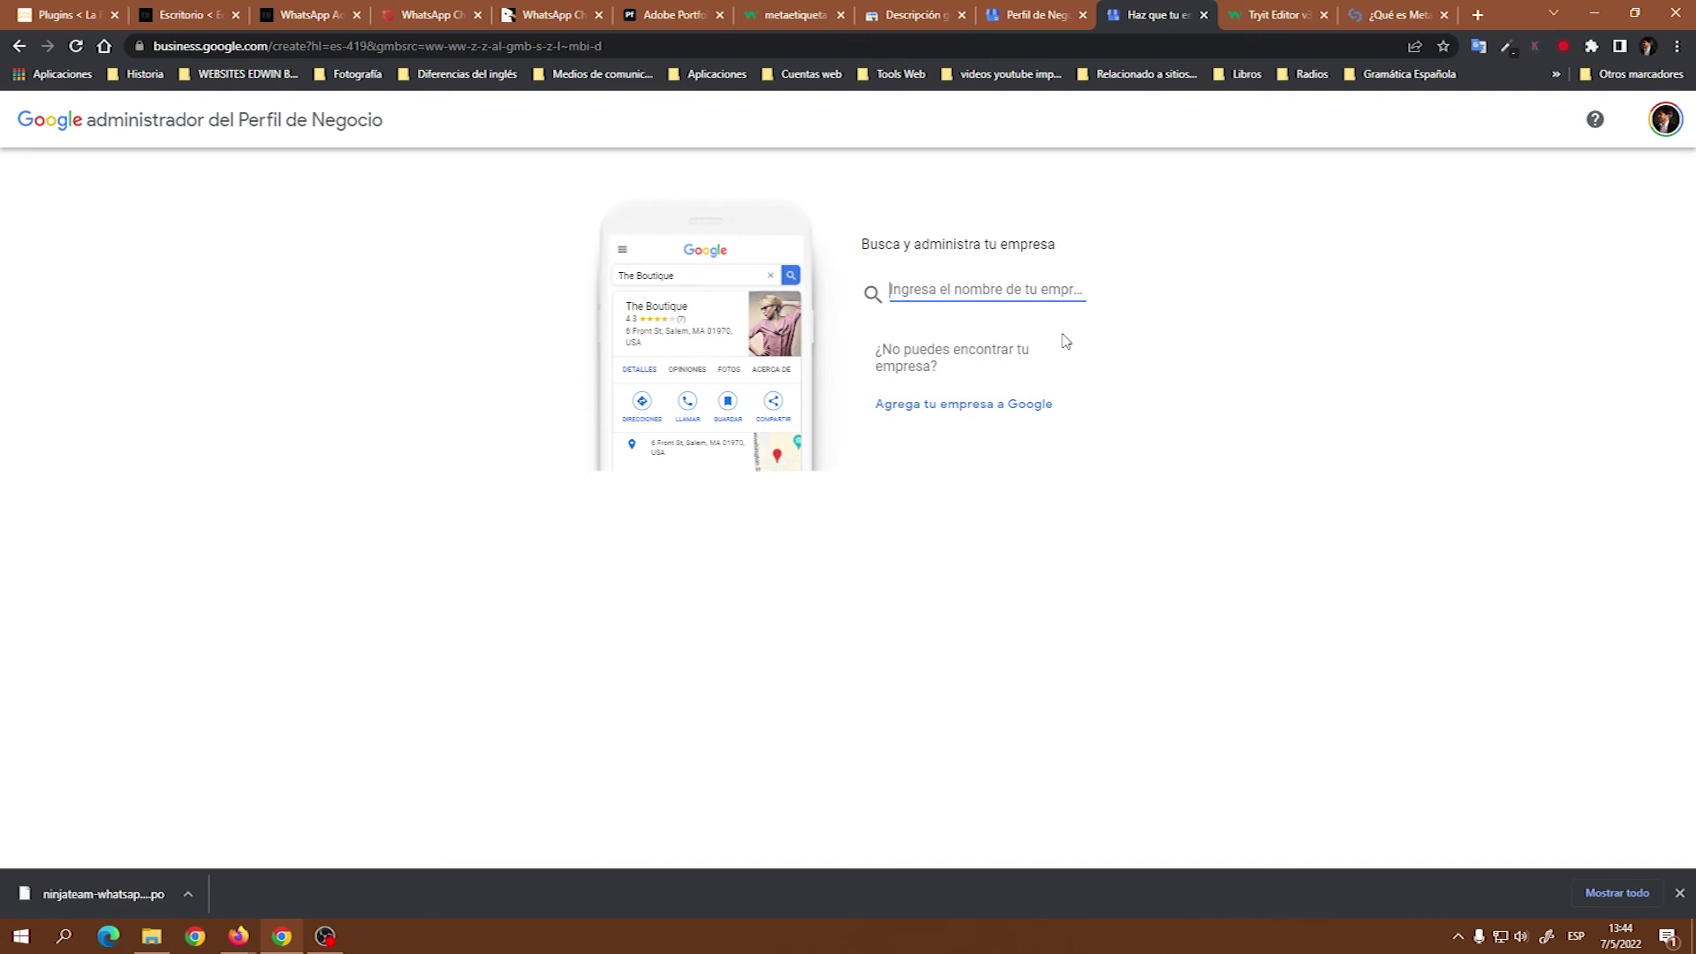
pyautogui.write('Kesbra')
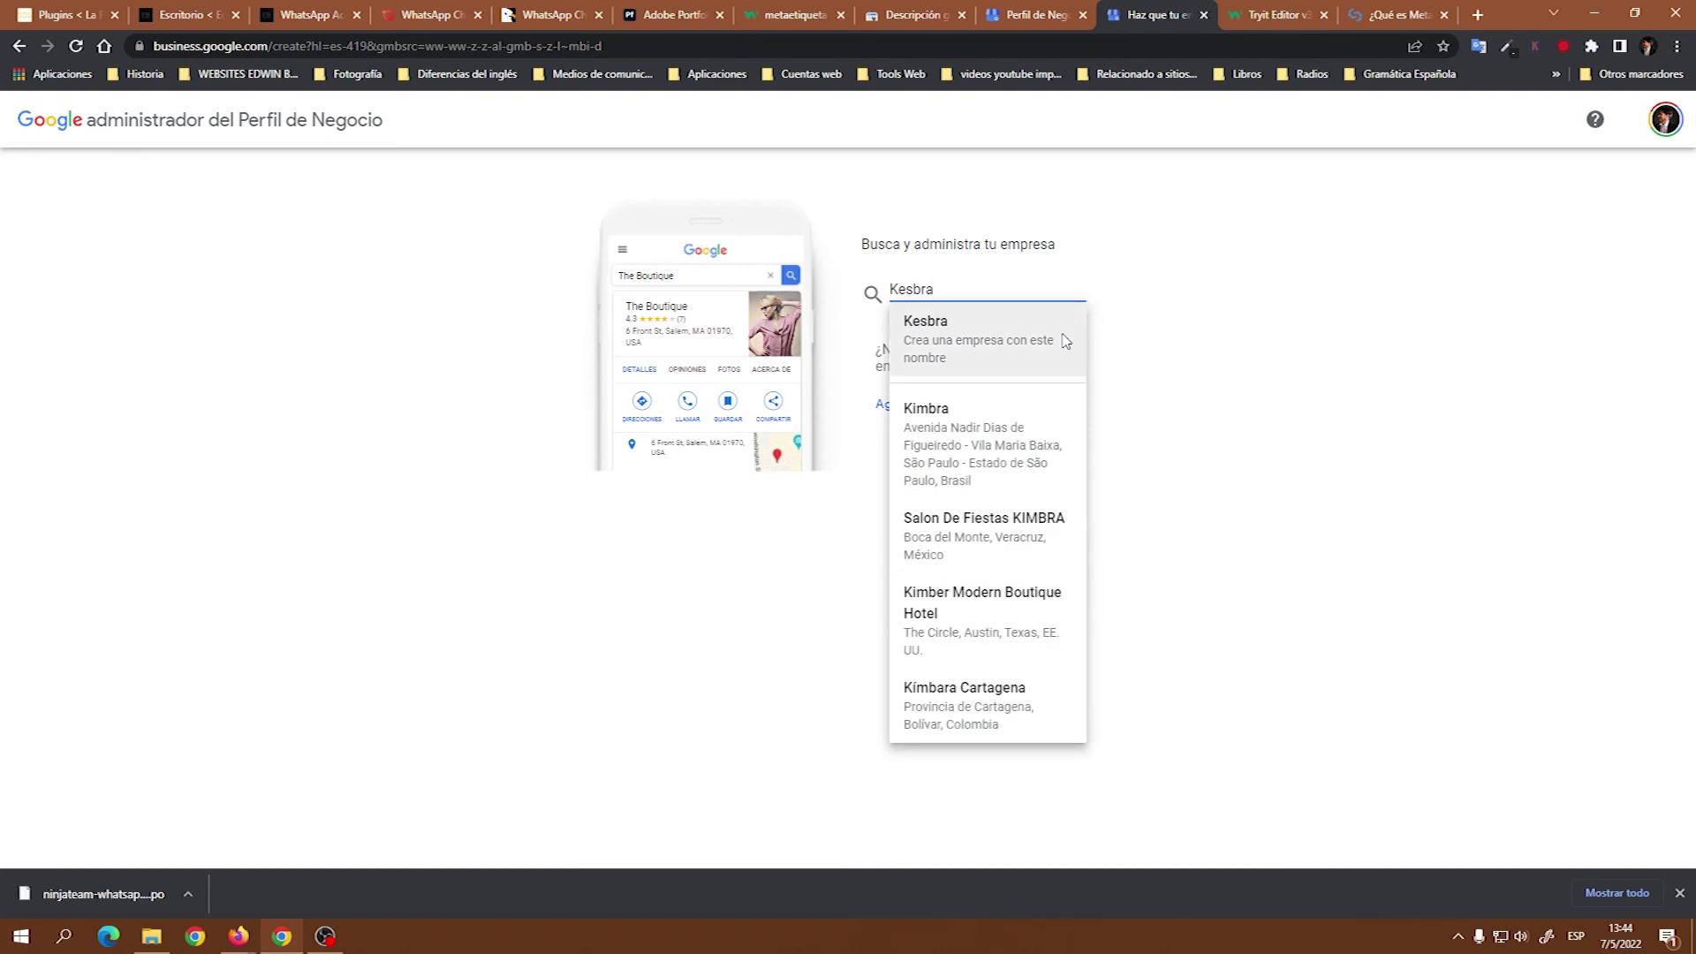
pyautogui.click(994, 354)
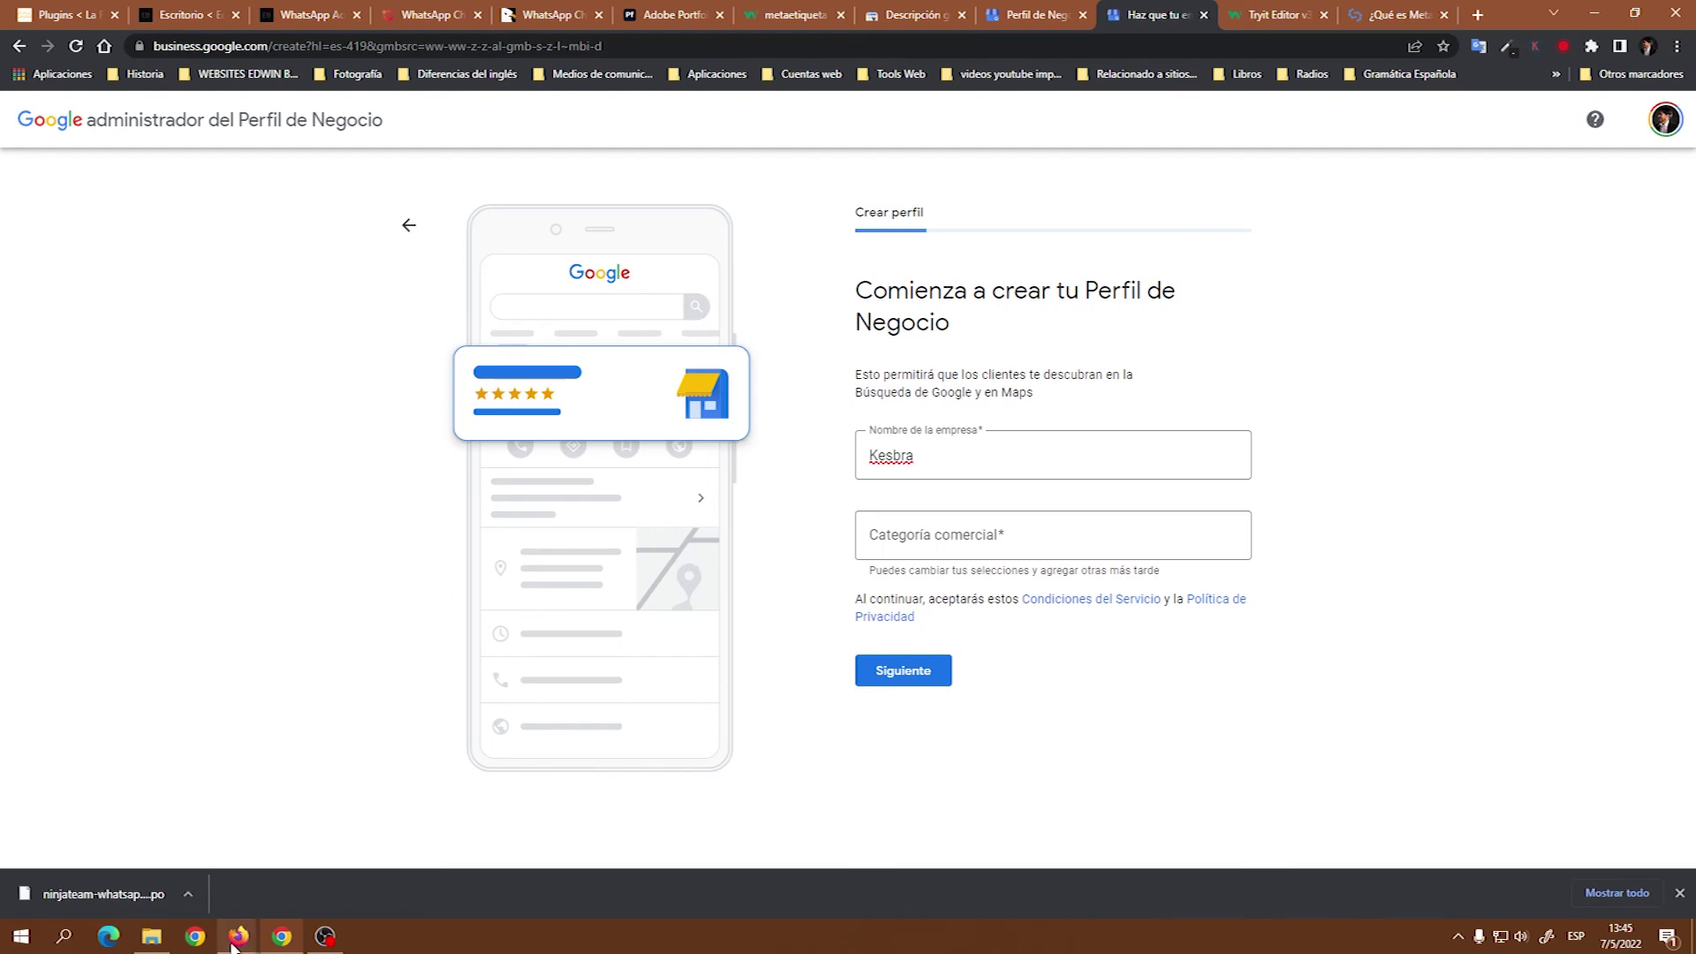
# Check the la foto 506 results in Firefox, then go back to the portfolio's site published page.
pyautogui.moveTo(236, 941)
pyautogui.click(305, 883)
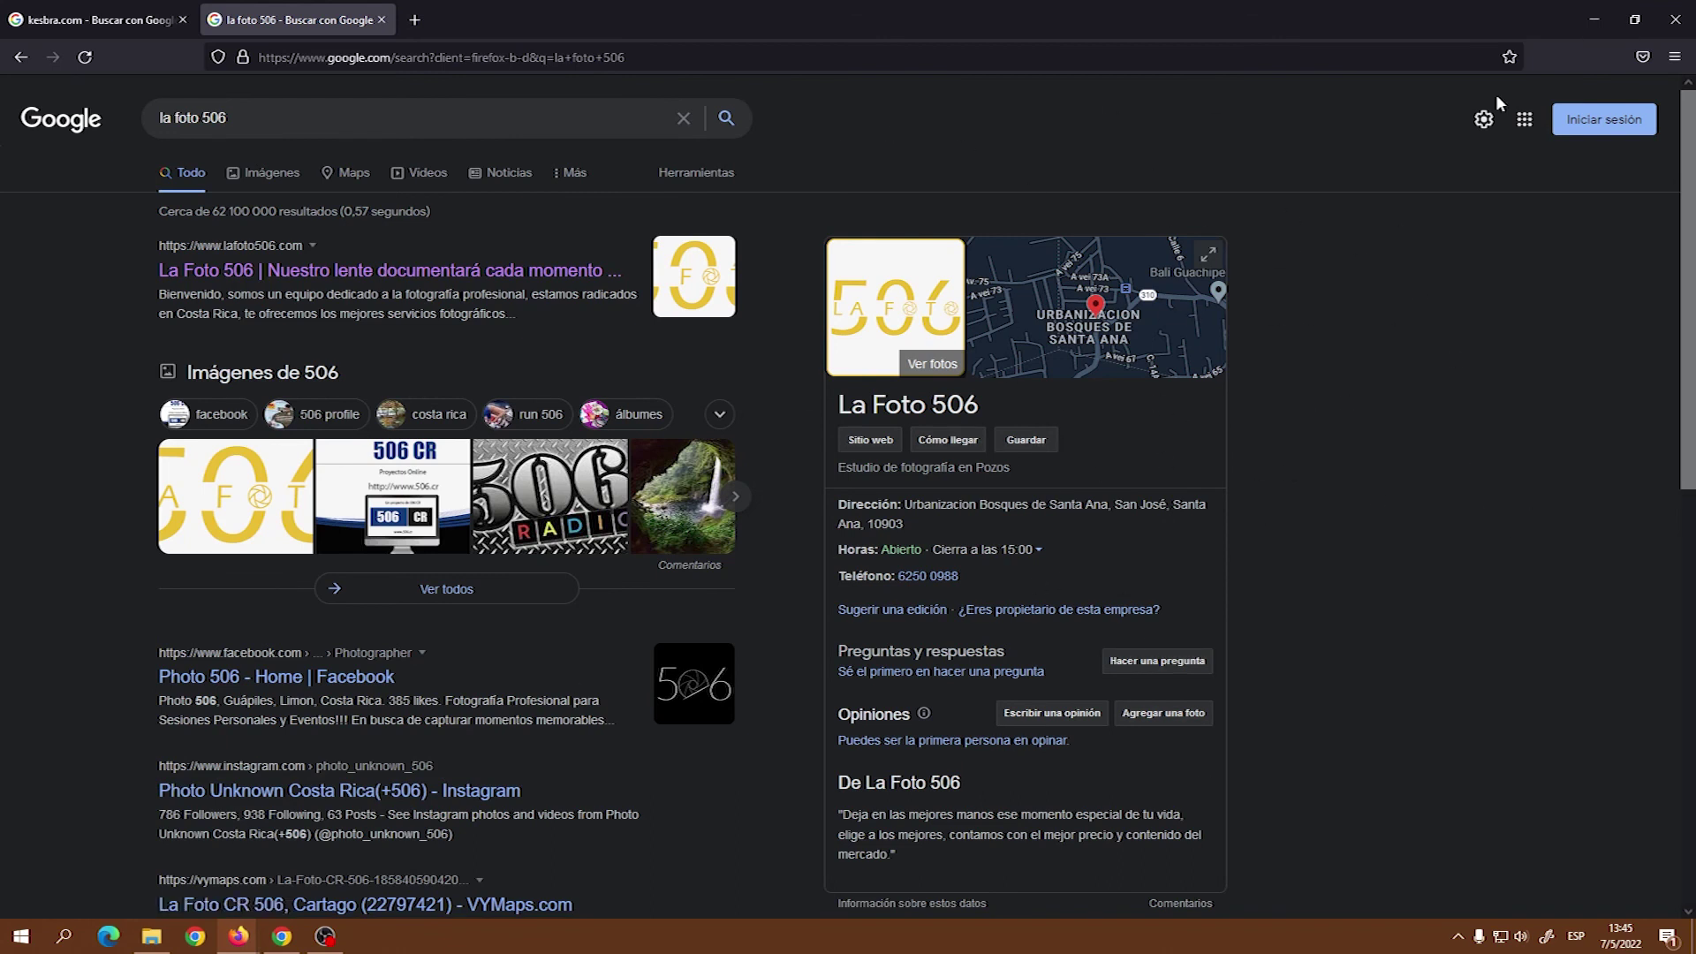
pyautogui.click(1592, 19)
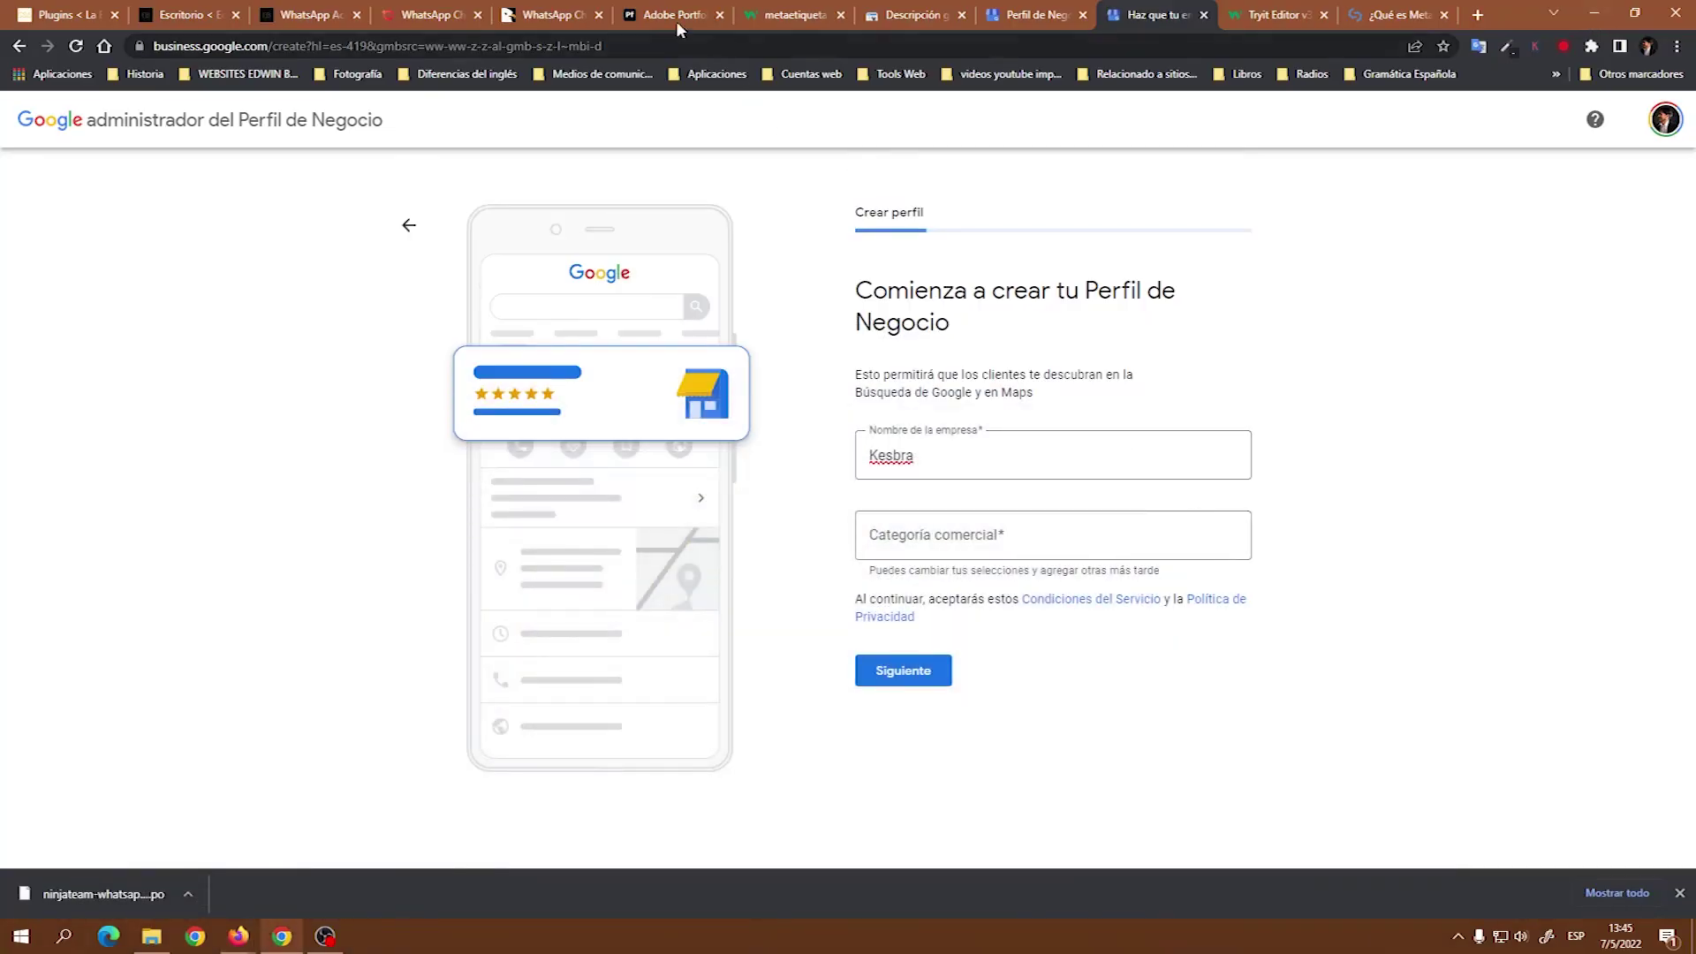
pyautogui.click(676, 16)
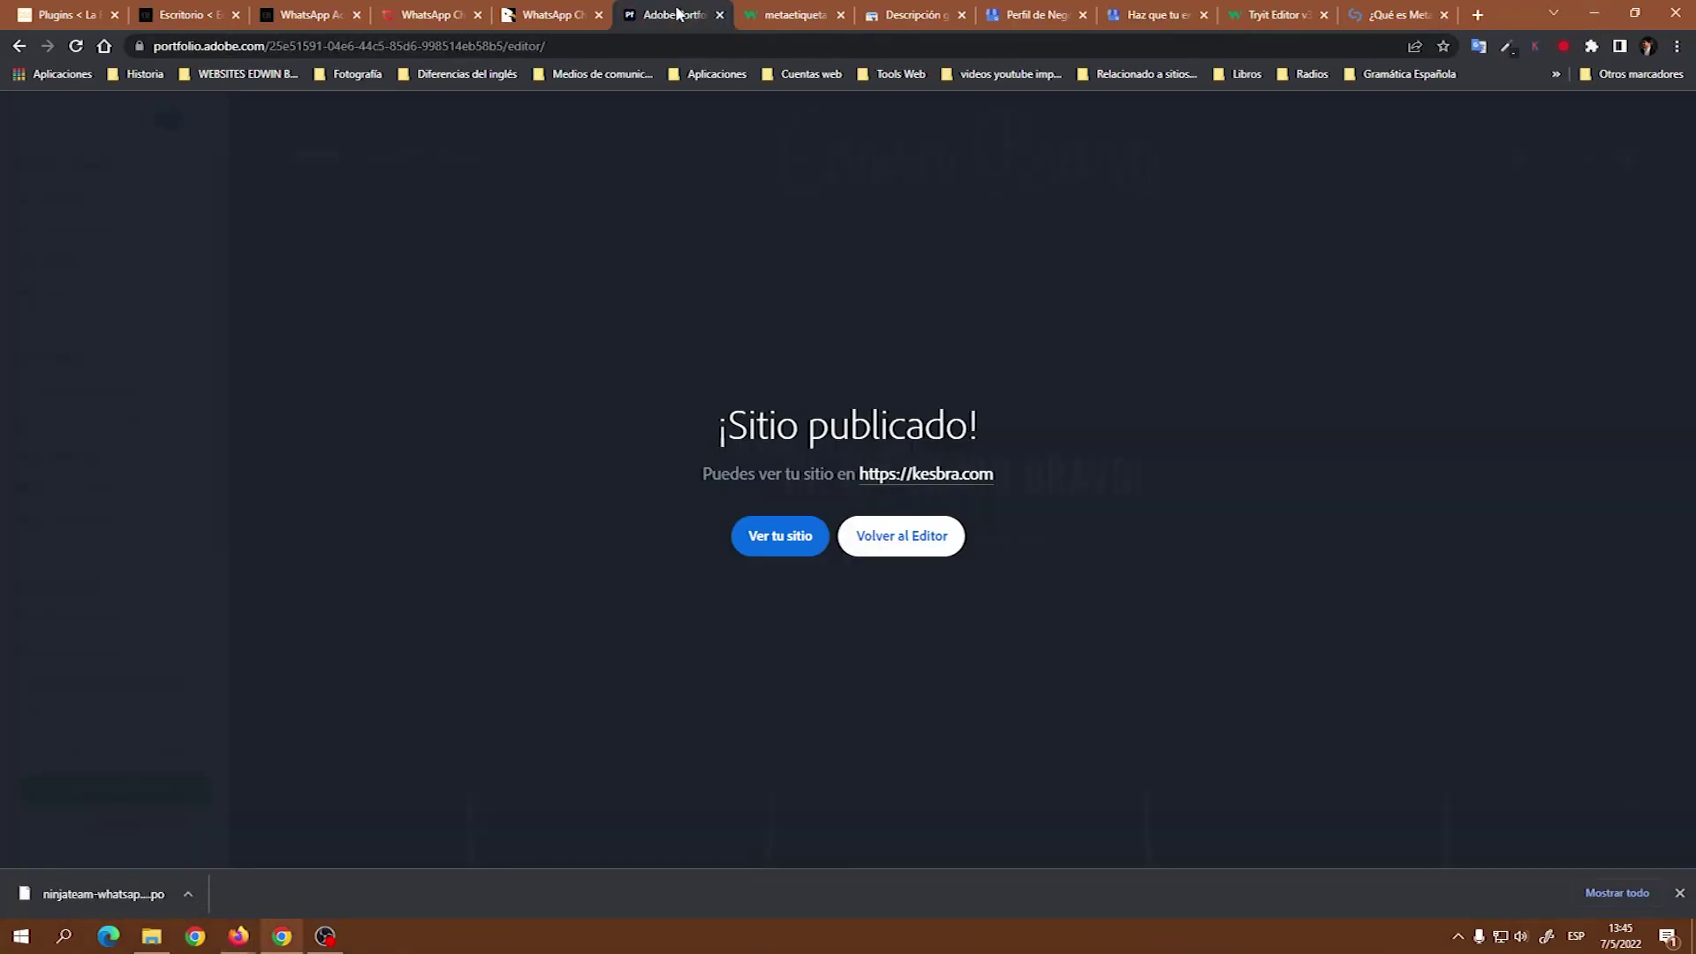